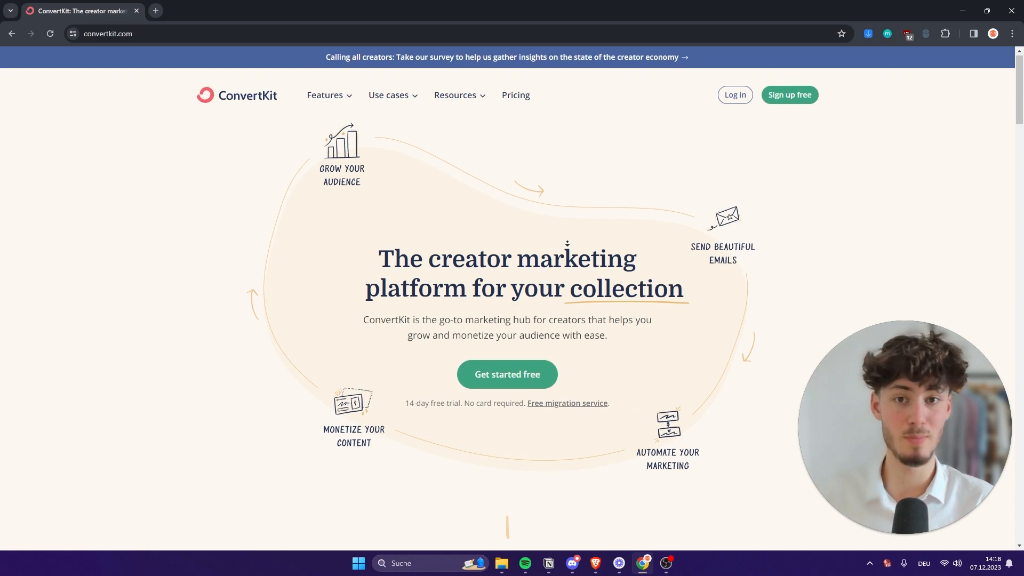
Look through the ConvertKit homepage, including the featured creators and the marketing hub overview
scroll(558, 287, "down", 5)
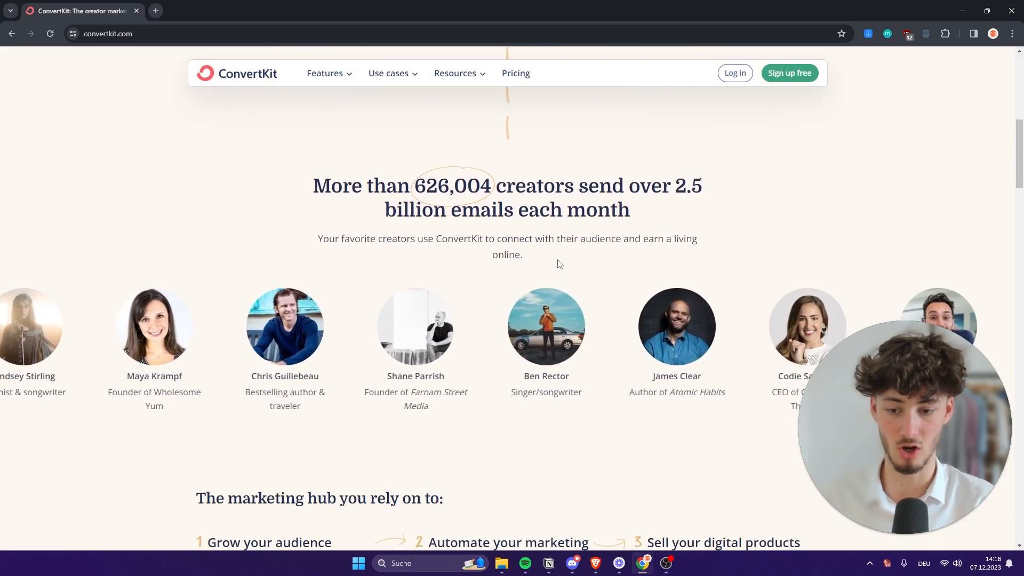
left_click_drag(872, 473, 330, 195)
left_click_drag(529, 371, 605, 401)
left_click(612, 393)
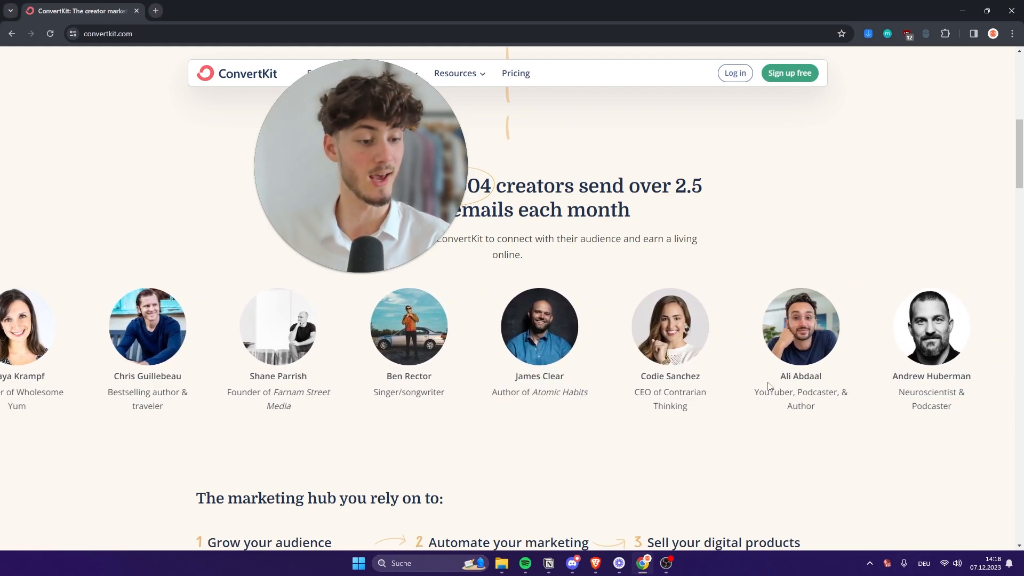
left_click_drag(369, 188, 912, 449)
left_click(556, 151)
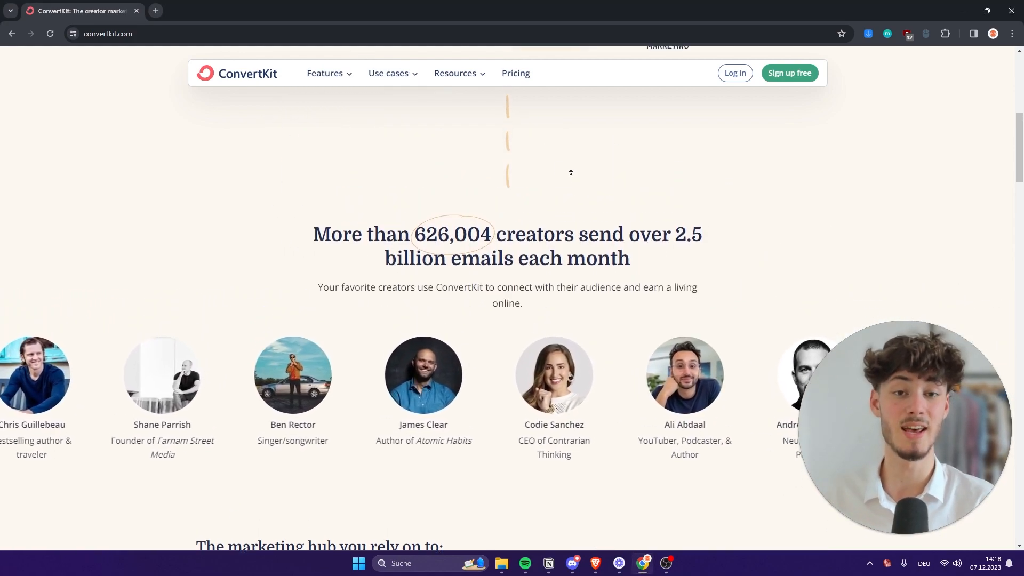
scroll(571, 172, "up", 10)
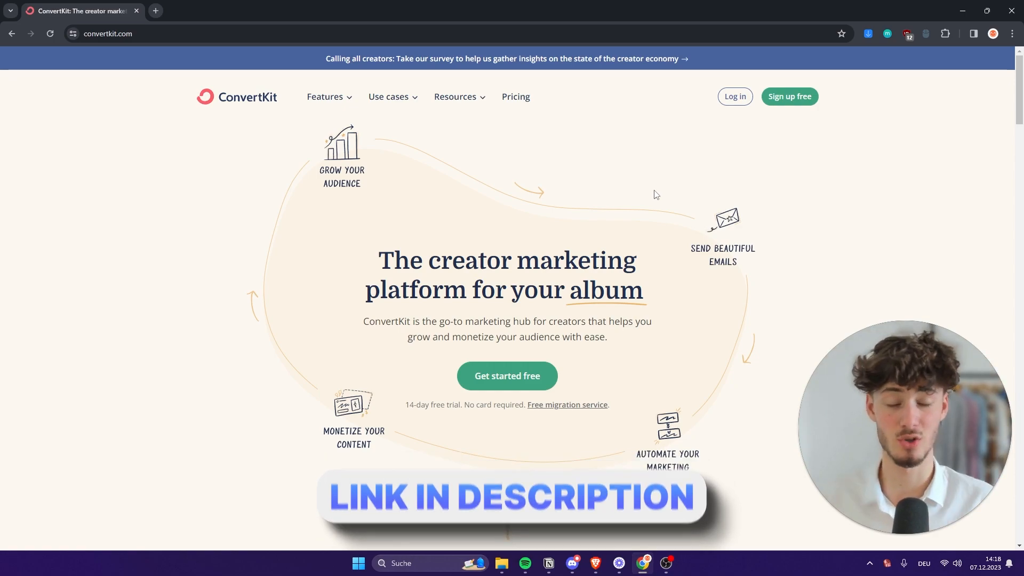
middle_click(522, 227)
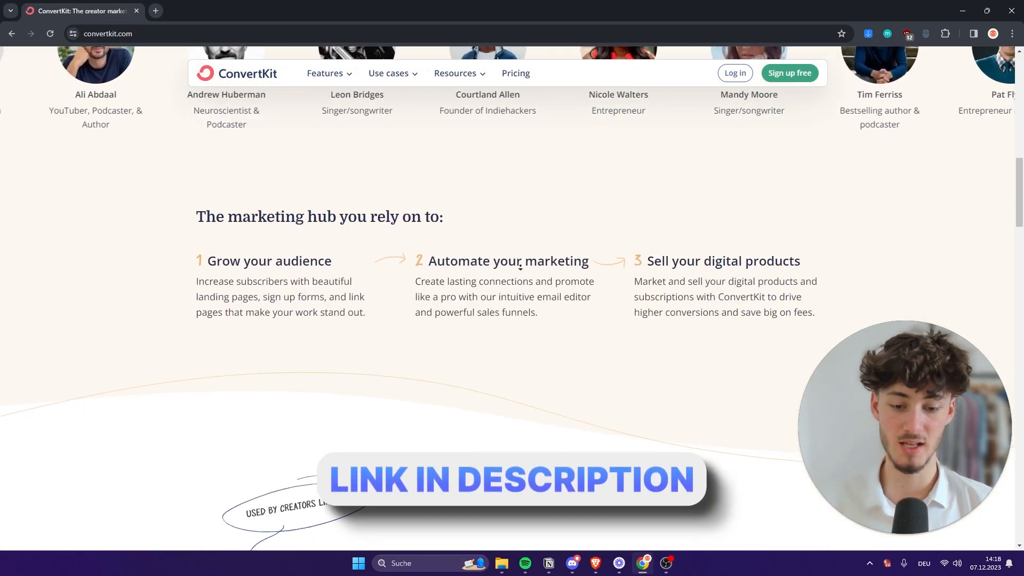
middle_click(566, 355)
middle_click(566, 355)
middle_click(576, 167)
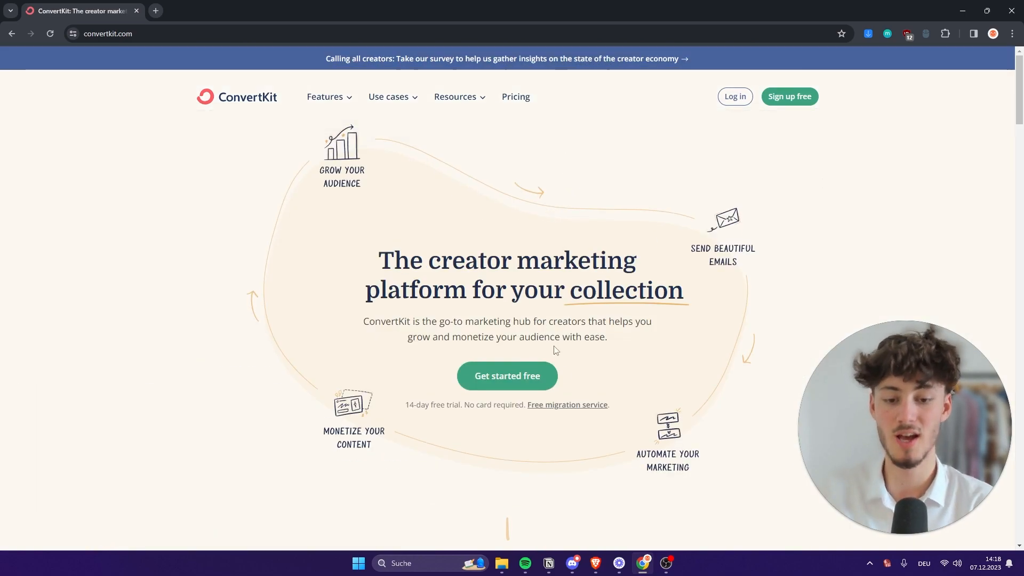
Sign up for a free account with the full name, email address and account password, agreeing to the terms of service
left_click(507, 379)
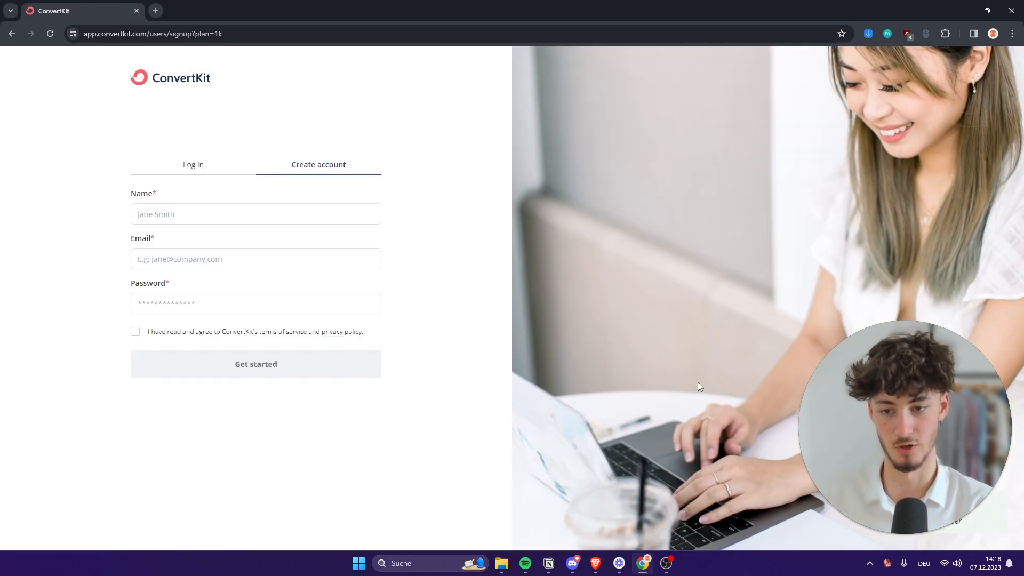
left_click(221, 214)
type("E")
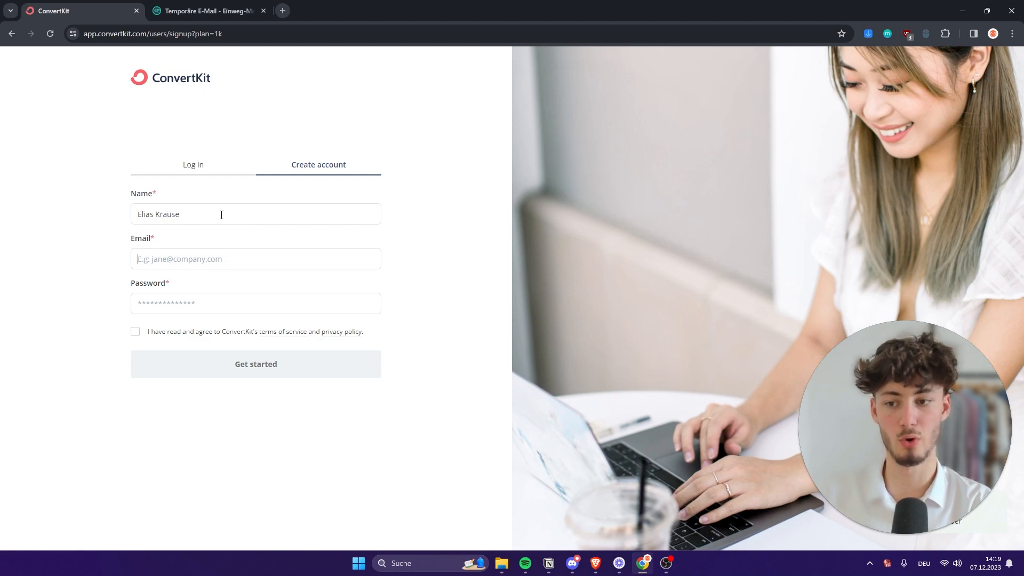
key("ctrl+v")
key("Tab")
key("ctrl+v")
left_click(140, 335)
left_click(314, 365)
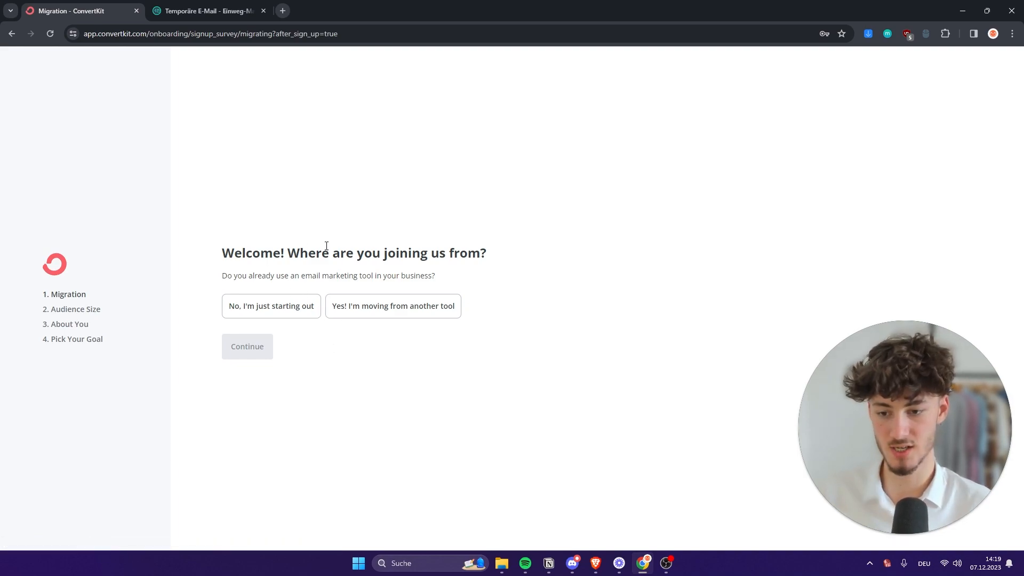
Answer the onboarding survey with "No, I'm just starting out" and an audience size of 1 to 1,000
left_click(290, 313)
left_click(247, 346)
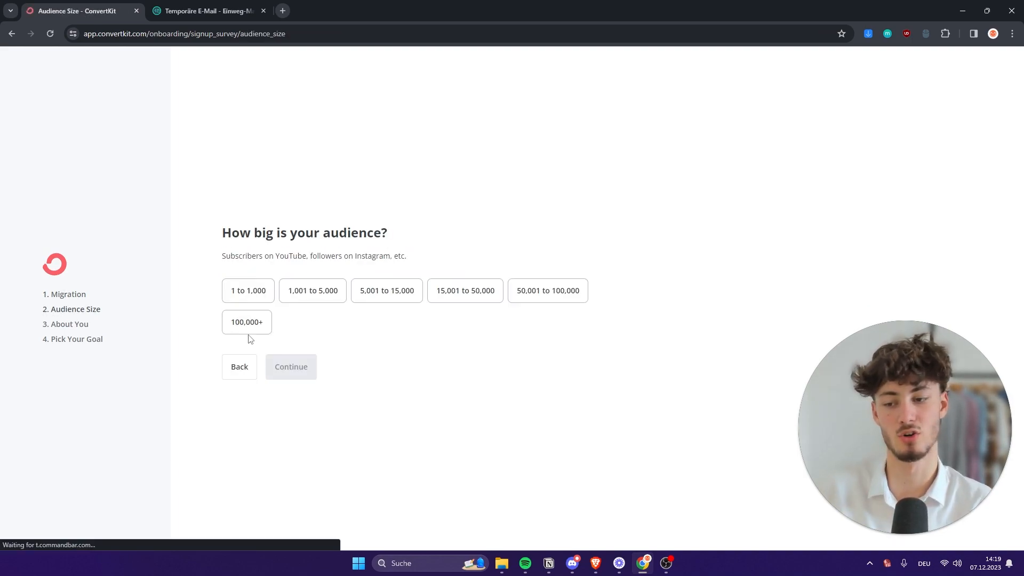
left_click_drag(222, 233, 517, 236)
left_click(486, 231)
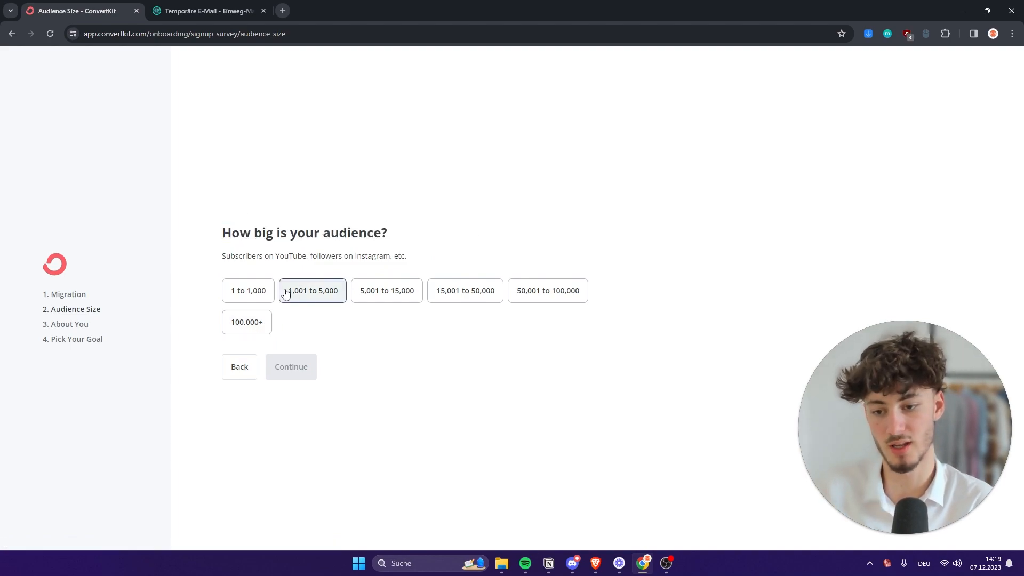
left_click(263, 290)
left_click(306, 373)
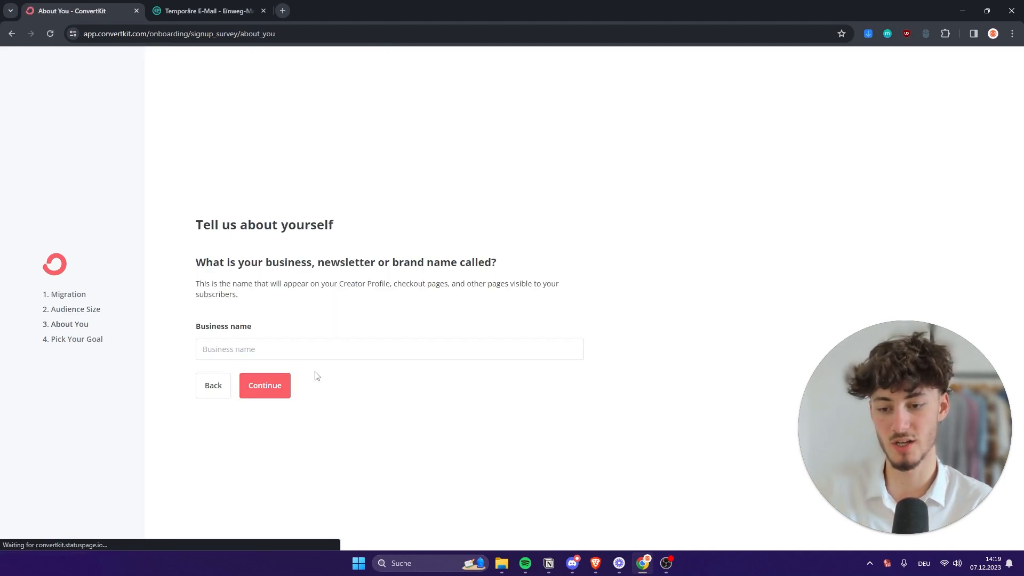
Enter Krause Tutorials as the business name and accept the suggested domain krause-tutorials-2.ck.page
left_click(307, 347)
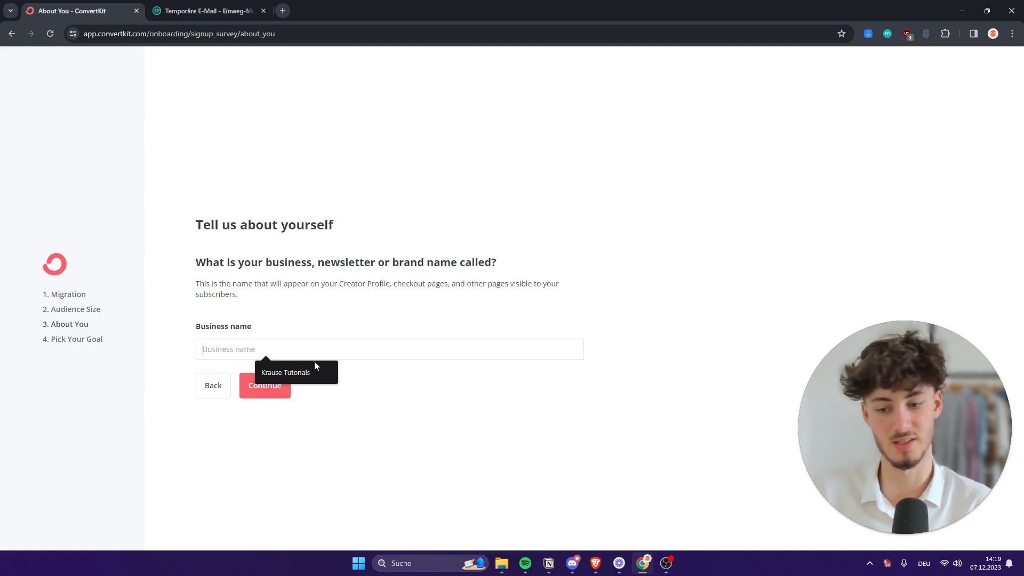
left_click(292, 373)
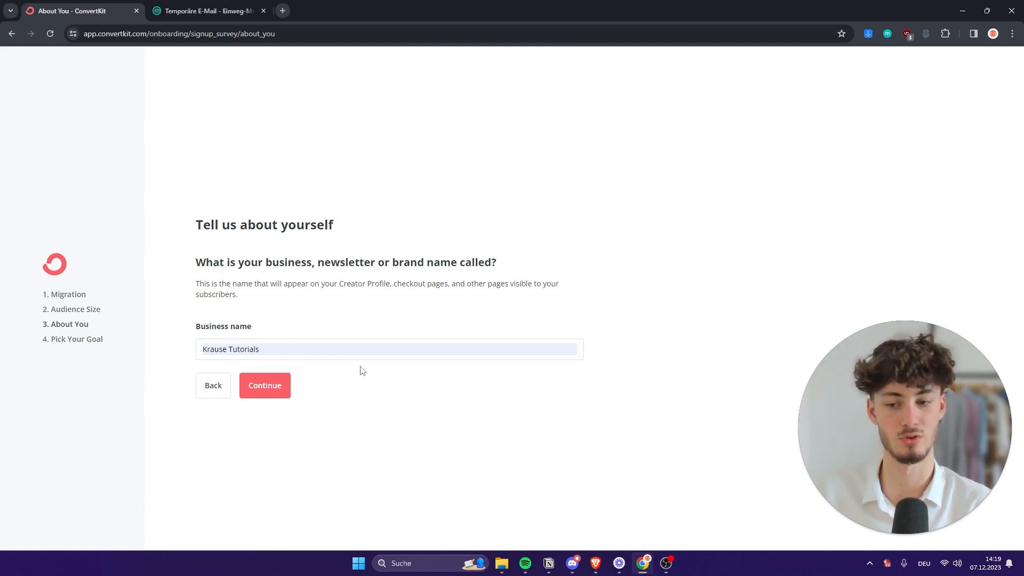
left_click_drag(299, 351, 375, 334)
left_click(277, 389)
left_click(375, 334)
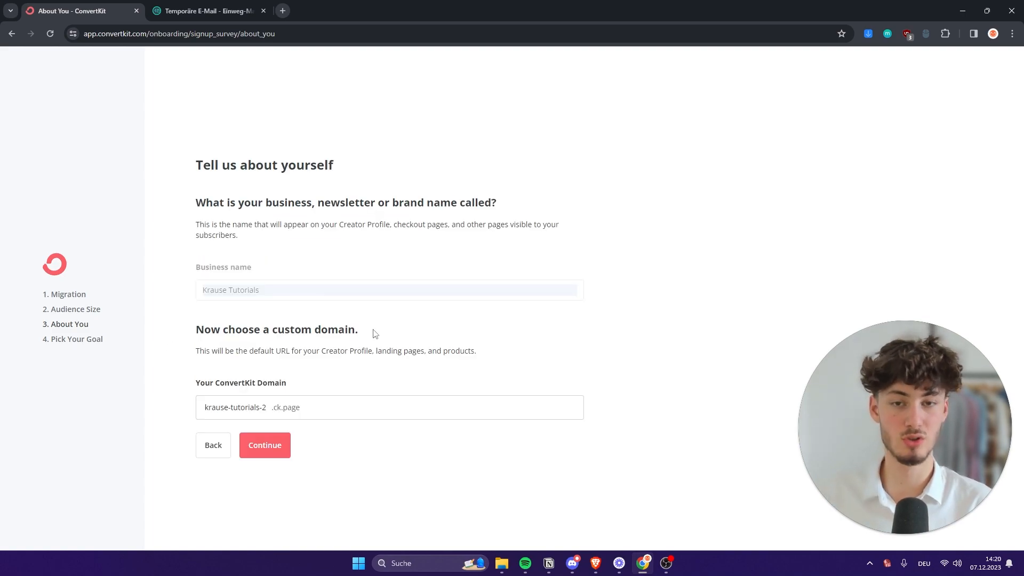
left_click_drag(288, 408, 205, 408)
left_click(259, 412)
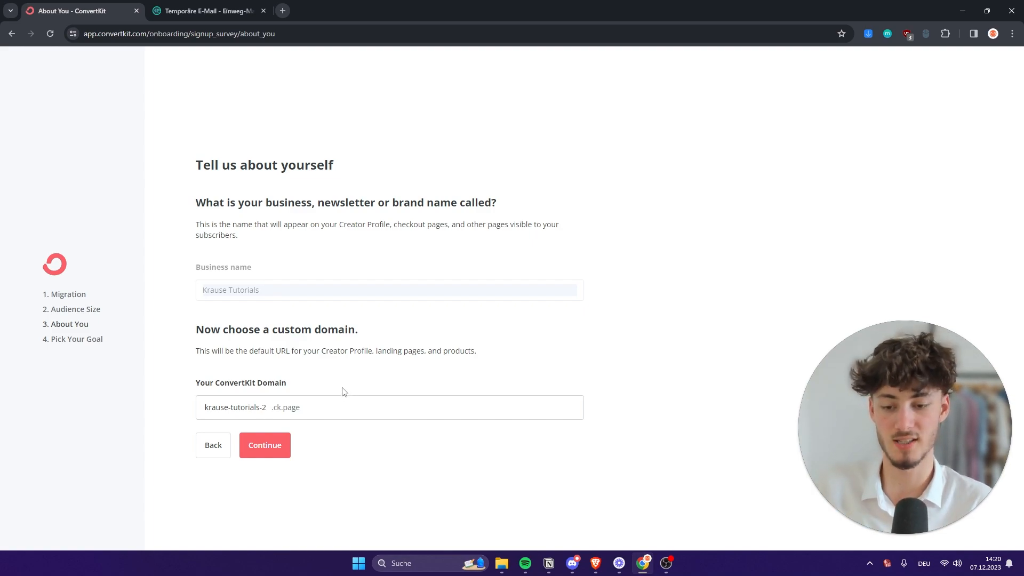
left_click(266, 450)
Choose YouTuber as the kind of creator and continue to the goal question
left_click_drag(181, 365, 384, 366)
left_click(381, 370)
left_click(412, 478)
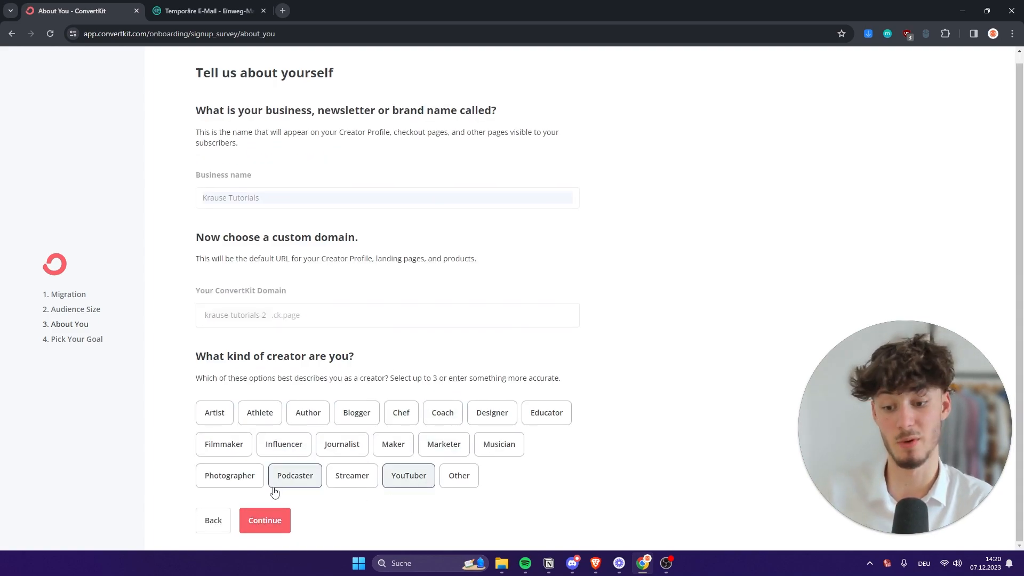
left_click(289, 525)
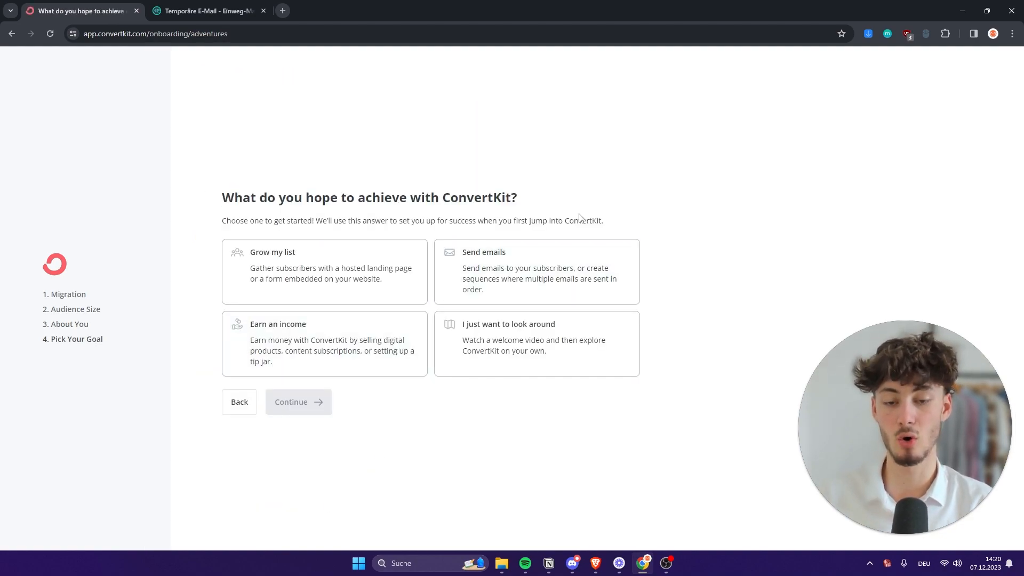
Choose "Grow my list" as the goal and finish onboarding with the optional website and social media links left blank
left_click(331, 266)
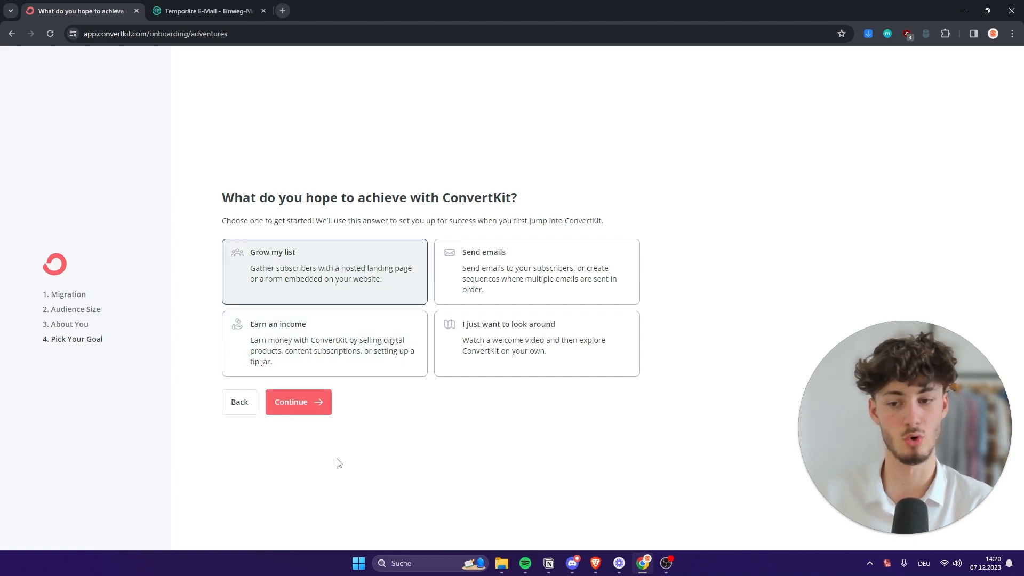
left_click(305, 395)
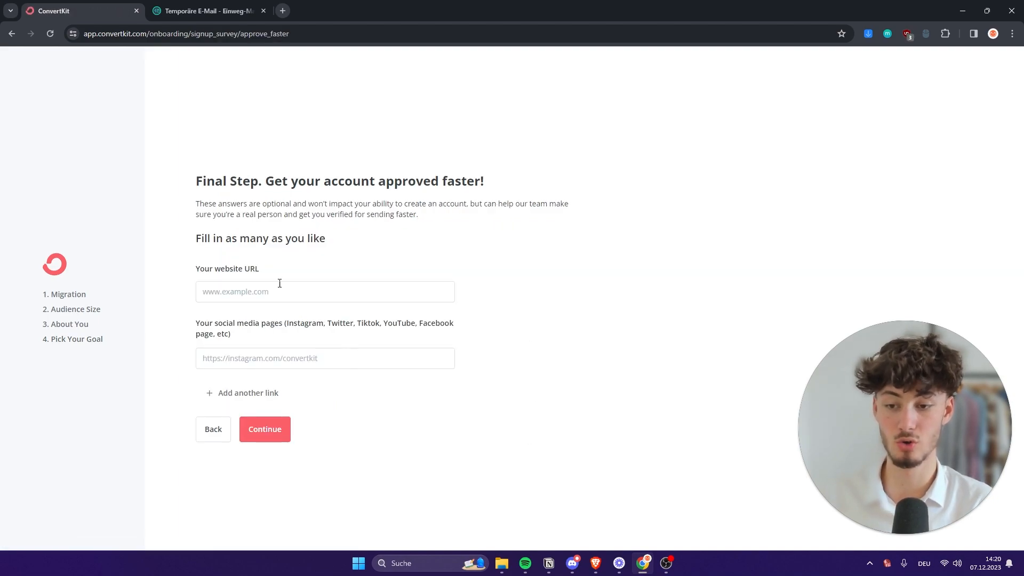
left_click_drag(288, 272, 172, 262)
left_click(273, 281)
left_click_drag(250, 343, 193, 320)
left_click(256, 334)
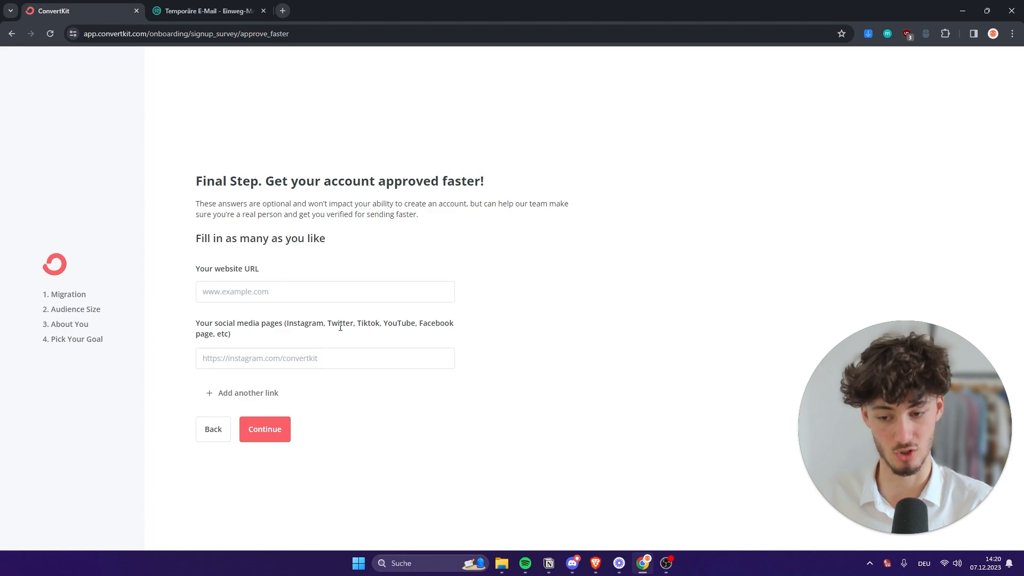
left_click(283, 427)
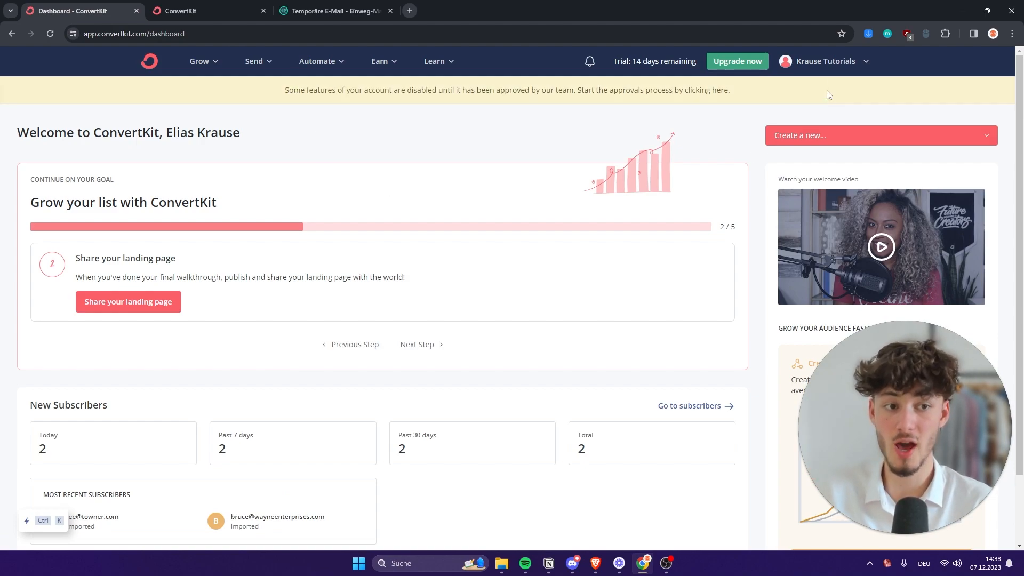
Open the Email section of the account settings and start a new from-address entry
left_click(824, 62)
left_click(825, 188)
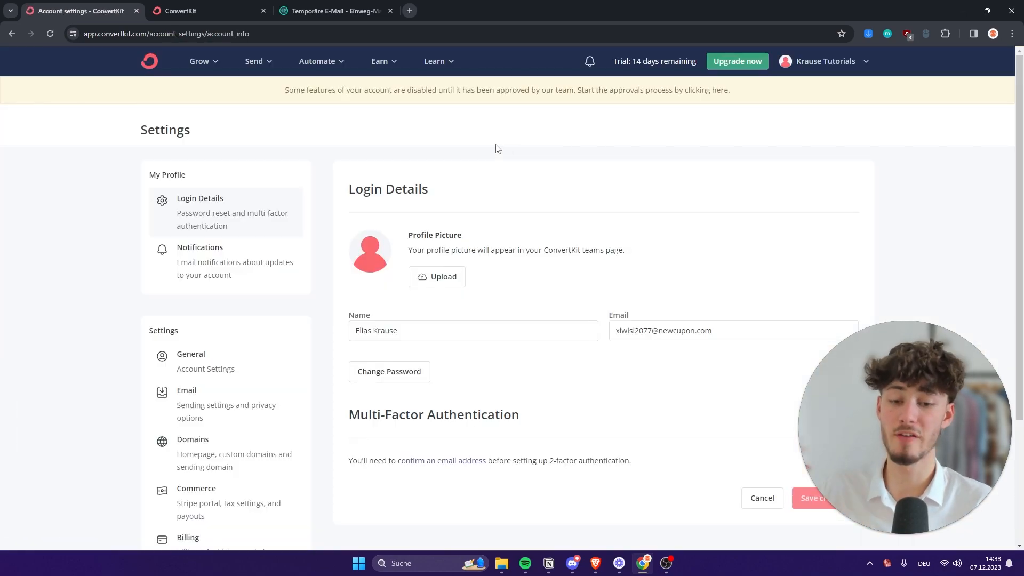
scroll(497, 150, "down", 3)
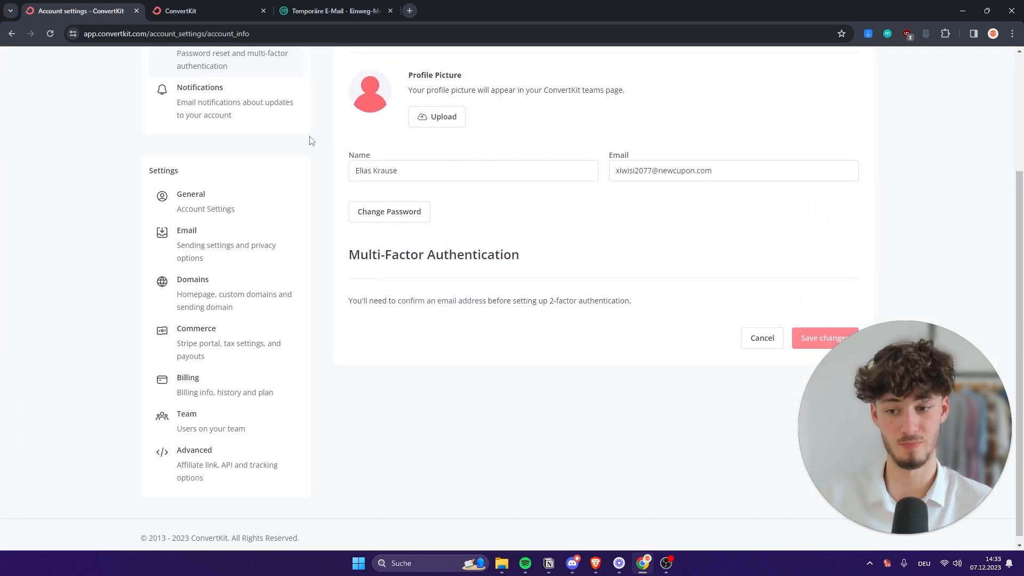
left_click(212, 245)
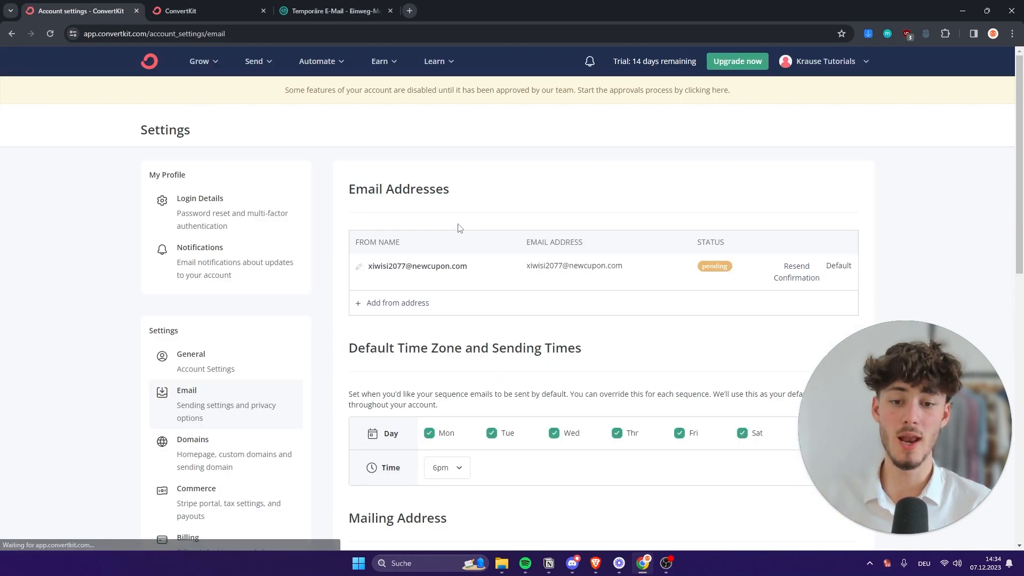
scroll(457, 237, "down", 3)
scroll(454, 245, "up", 2)
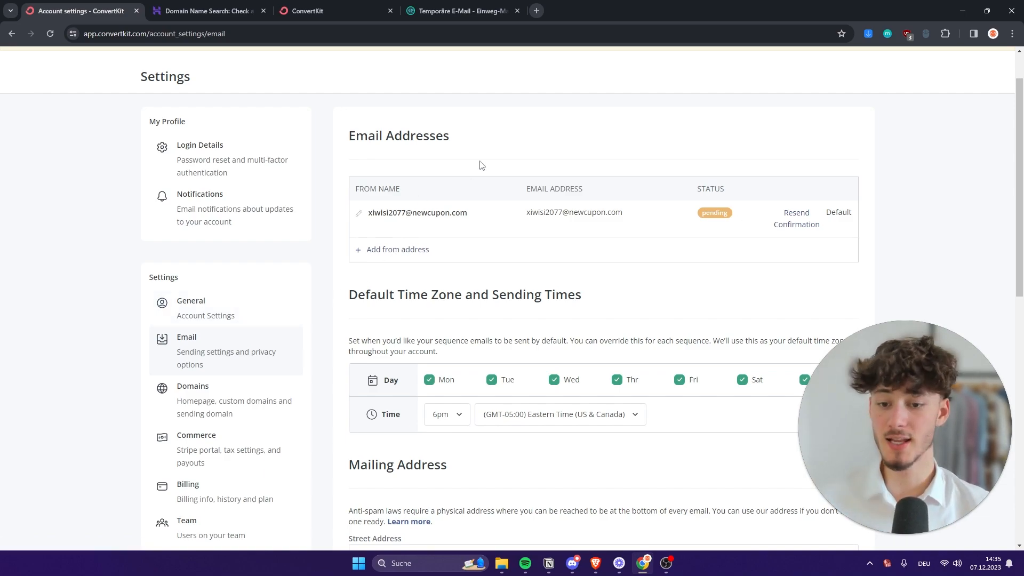
left_click(419, 254)
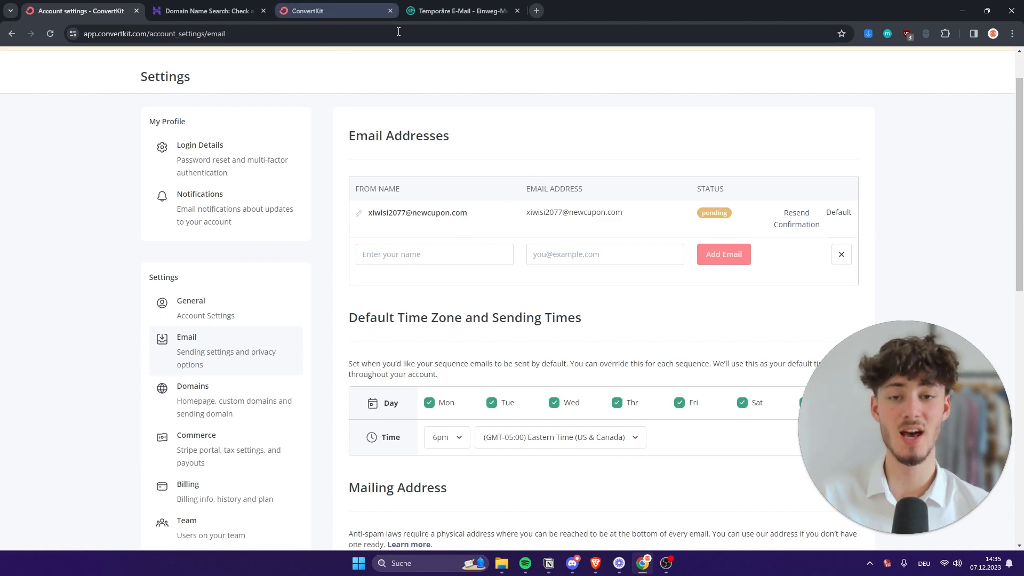
Switch to Hostinger to view its domain name search page, return to the ConvertKit email settings and close the Hostinger page
left_click(239, 5)
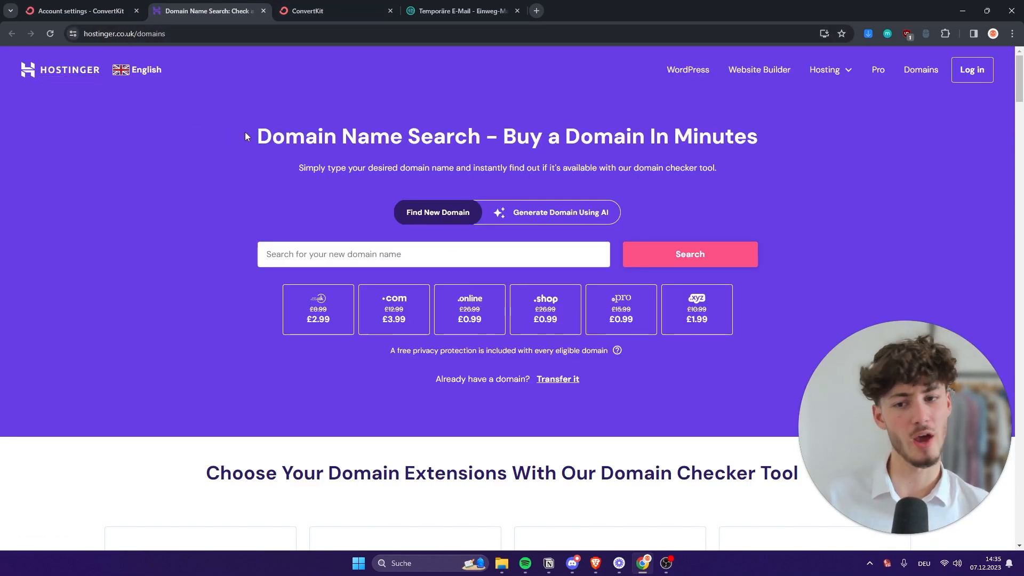
left_click_drag(245, 136, 850, 143)
left_click(849, 137)
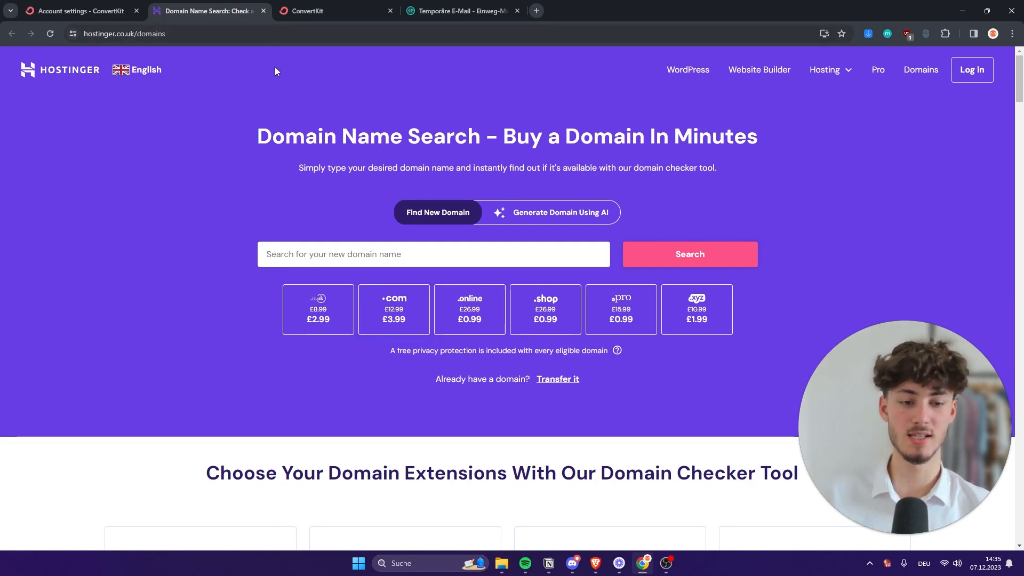
left_click(95, 4)
left_click(263, 11)
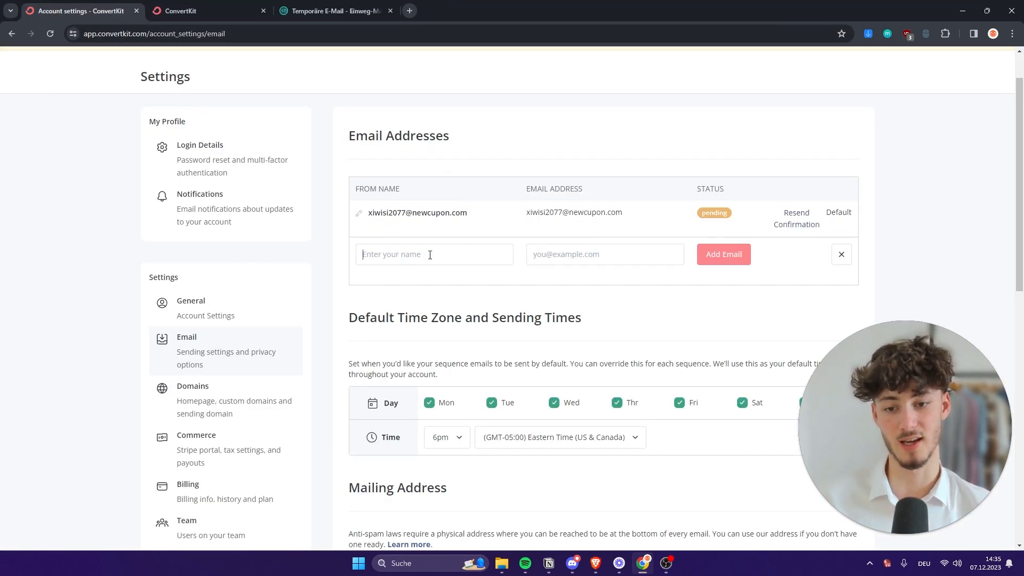
Examine the default time zone and sending times, mailing address, unsubscribe survey and GDPR options in the email settings
scroll(327, 123, "down", 3)
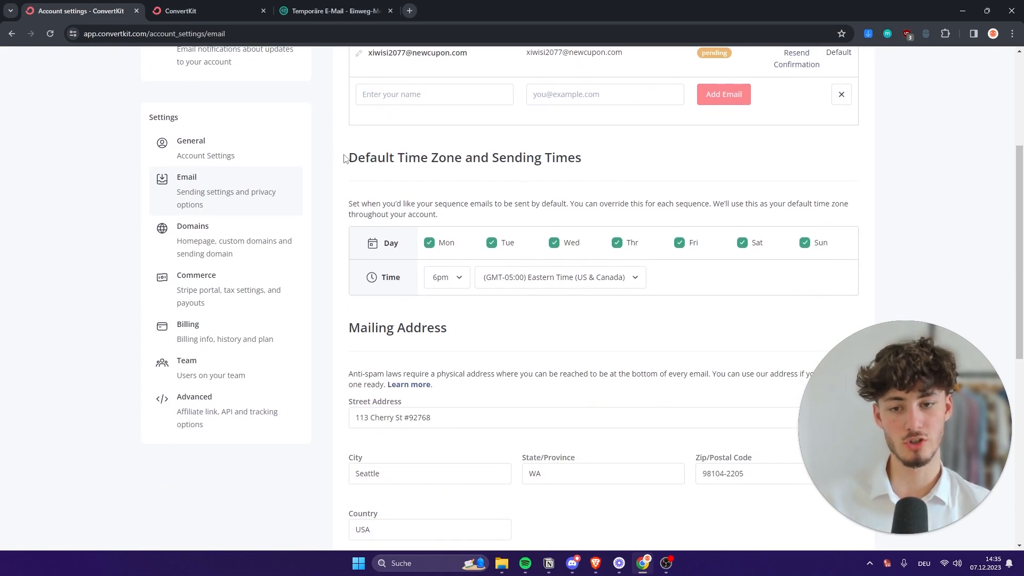
left_click_drag(342, 158, 590, 158)
left_click(464, 144)
scroll(550, 132, "down", 3)
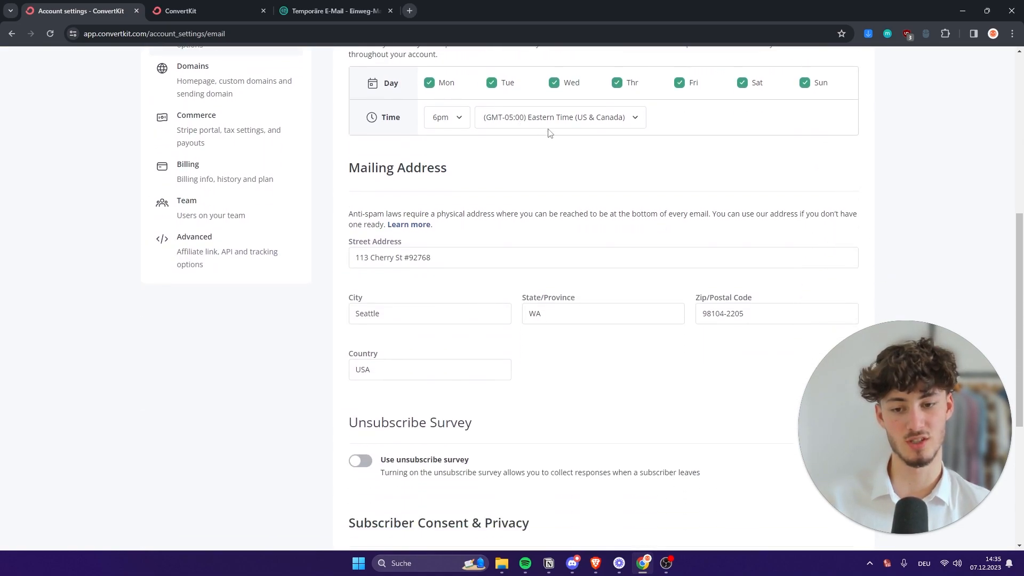
scroll(553, 133, "up", 2)
scroll(380, 263, "down", 1)
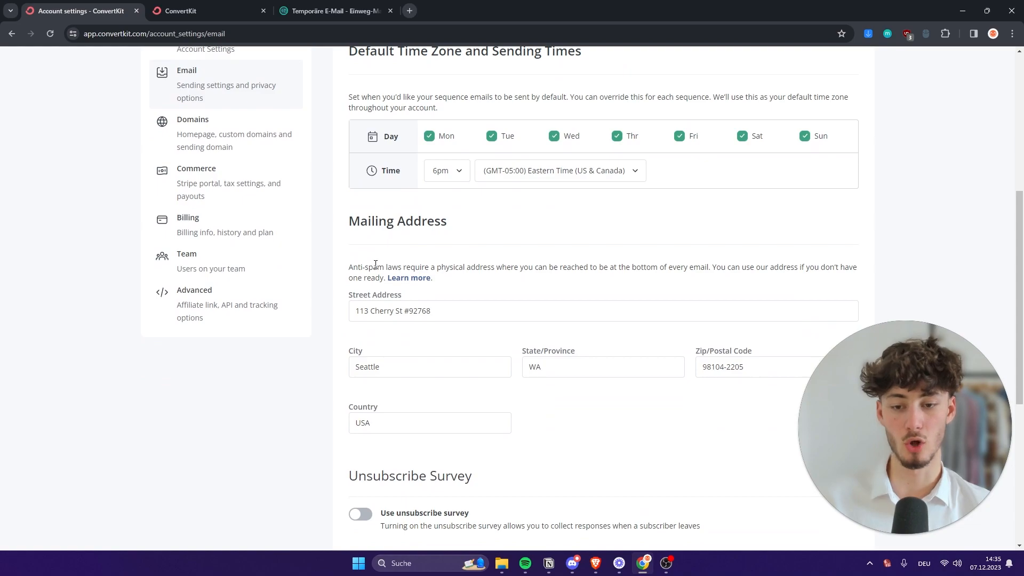
left_click_drag(345, 221, 508, 220)
left_click(507, 219)
left_click_drag(446, 220, 343, 227)
left_click(441, 215)
scroll(441, 215, "down", 1)
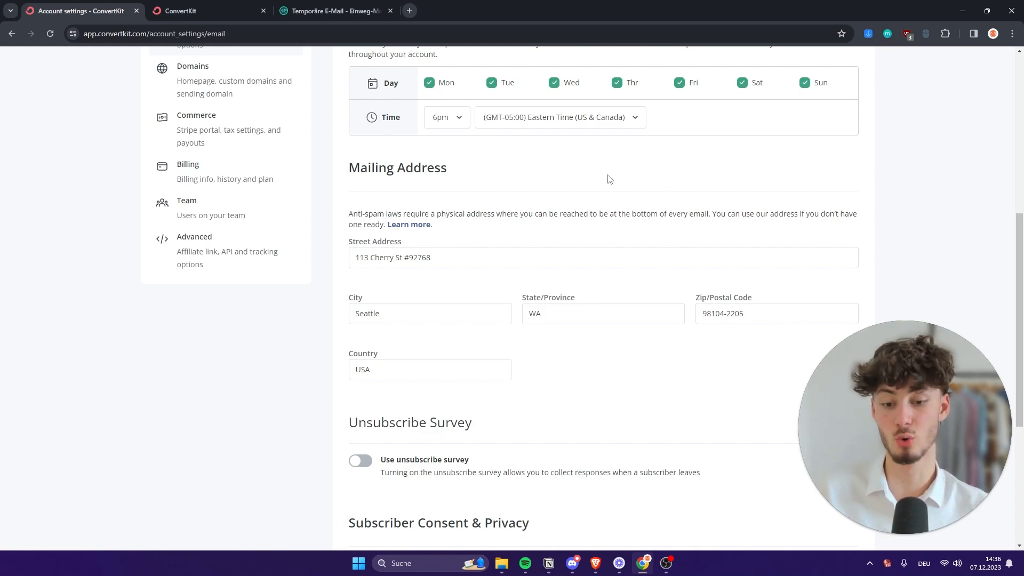
scroll(608, 181, "down", 4)
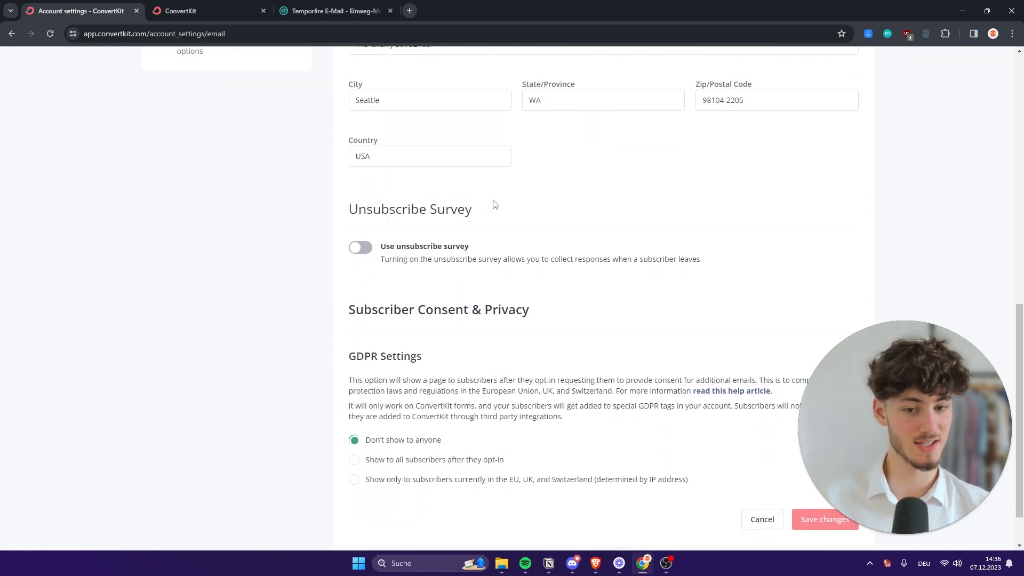
Turn on the unsubscribe survey to collect responses when a subscriber leaves
left_click(361, 251)
left_click(363, 254)
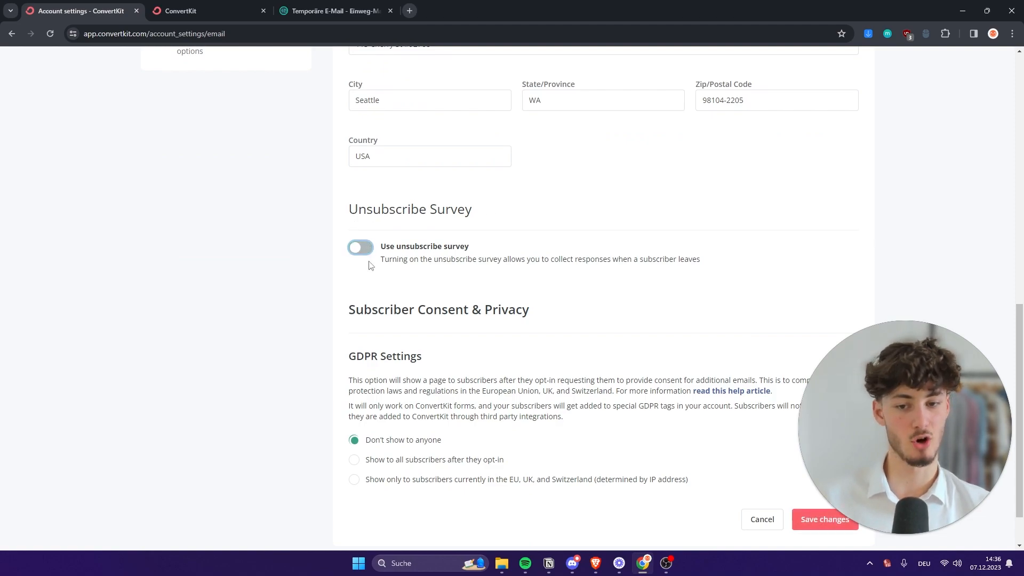
left_click(367, 252)
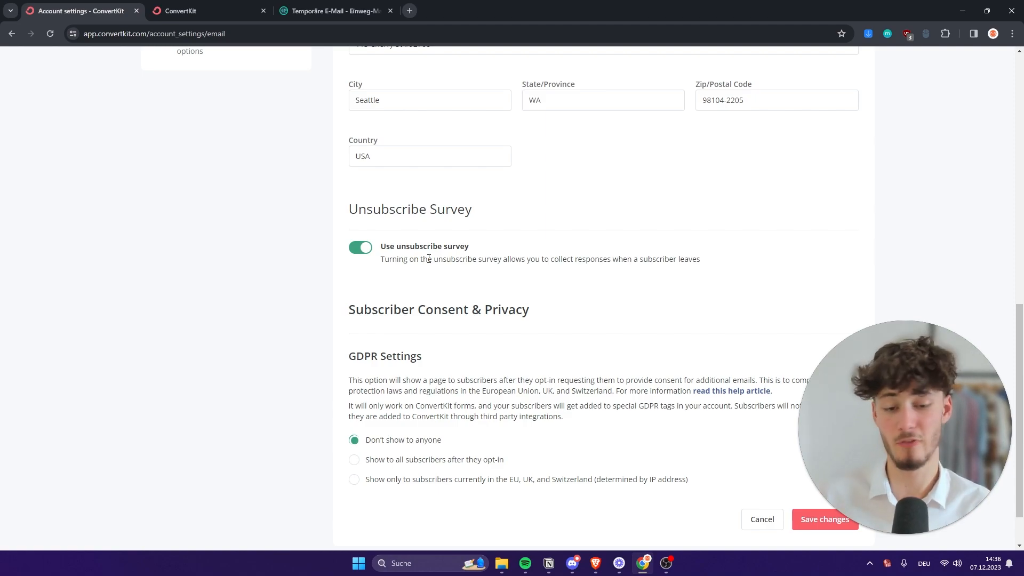
scroll(554, 262, "down", 1)
left_click_drag(554, 262, 304, 267)
left_click(402, 258)
double_click(402, 258)
left_click(437, 258)
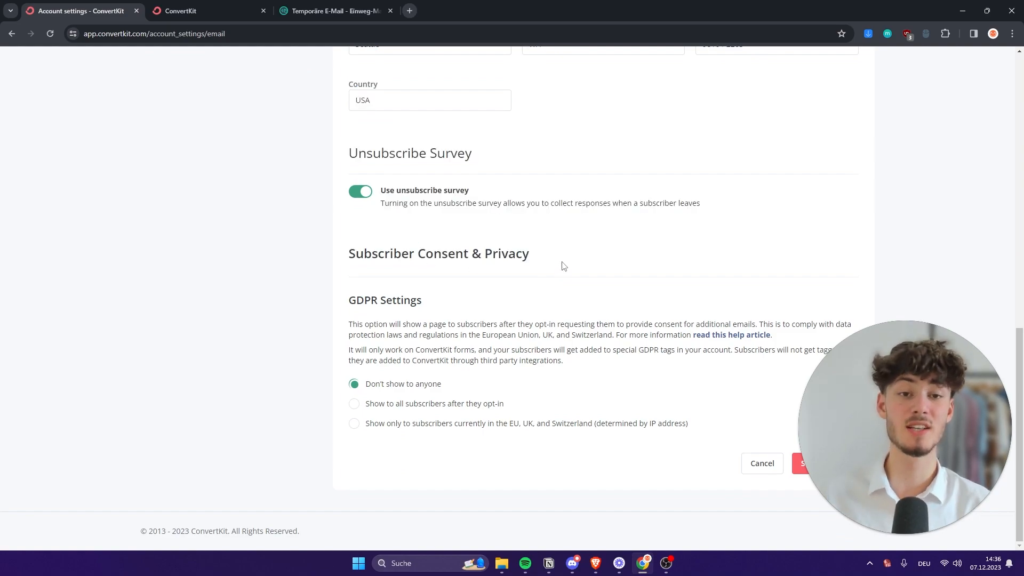
Set the GDPR consent page to show only to subscribers currently in the EU, UK, and Switzerland, and save the email settings
left_click_drag(889, 397, 107, 360)
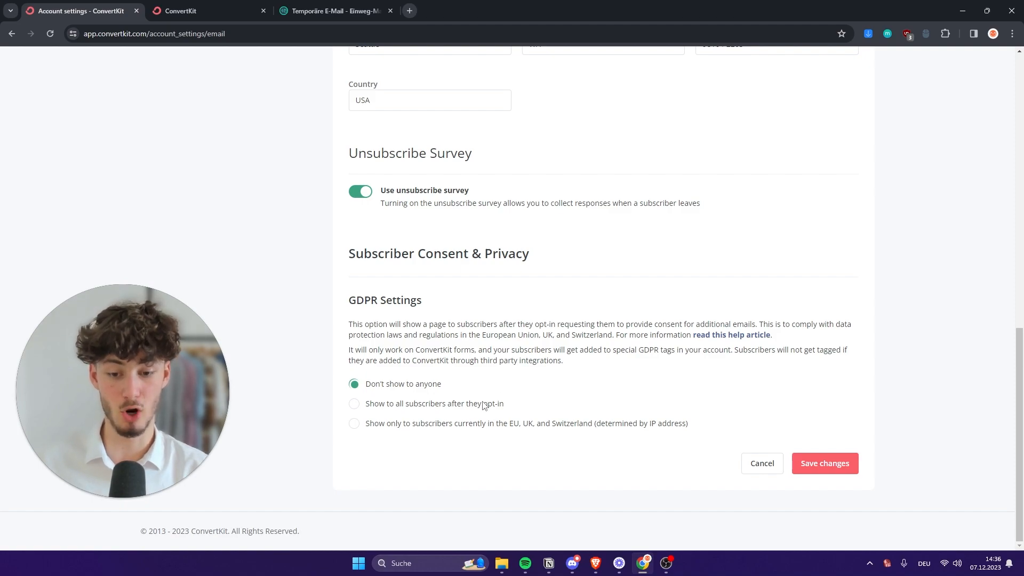
left_click(388, 407)
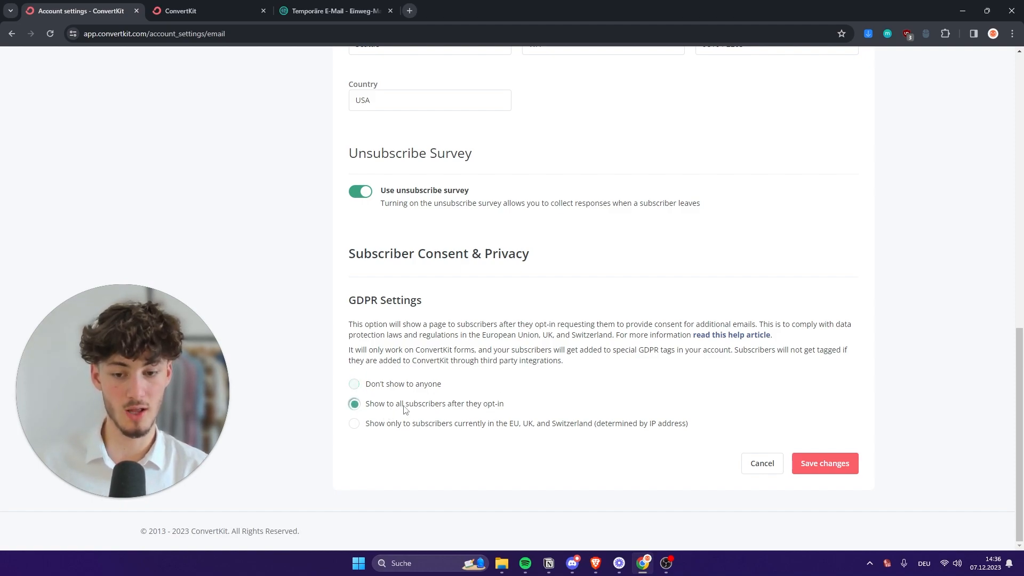
left_click(355, 423)
left_click_drag(449, 424, 533, 425)
left_click(553, 430)
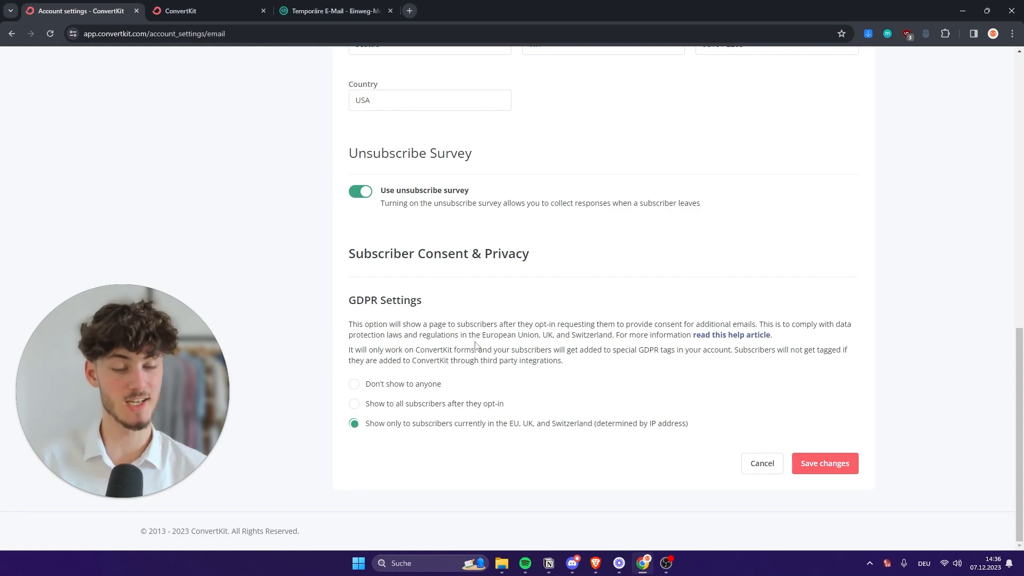
left_click(830, 466)
scroll(778, 313, "up", 1)
scroll(778, 314, "up", 10)
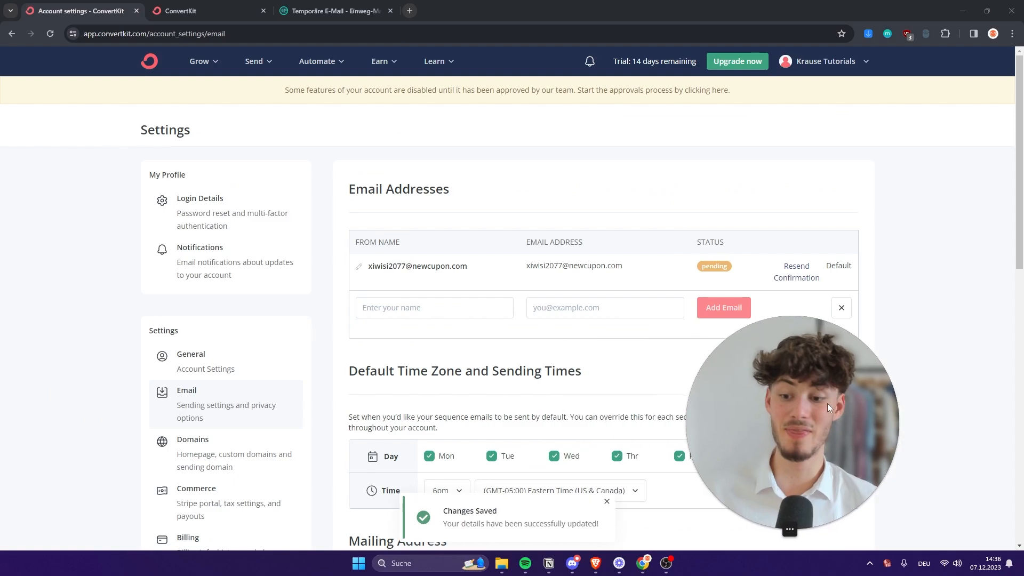
Open the Domains settings and examine the default ConvertKit domain and its homepage option
scroll(297, 267, "down", 6)
scroll(220, 219, "up", 2)
left_click(230, 235)
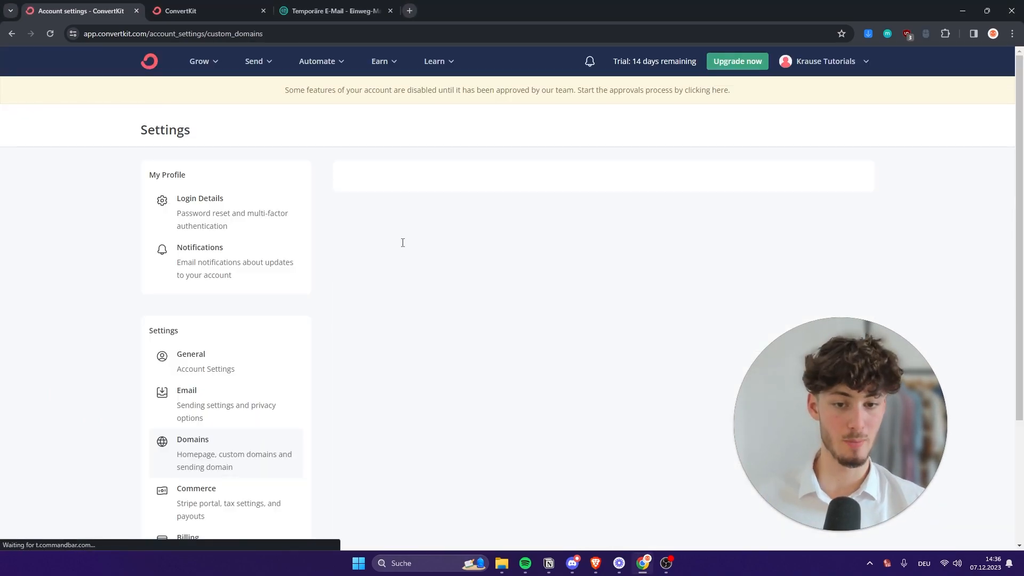
scroll(413, 192, "down", 2)
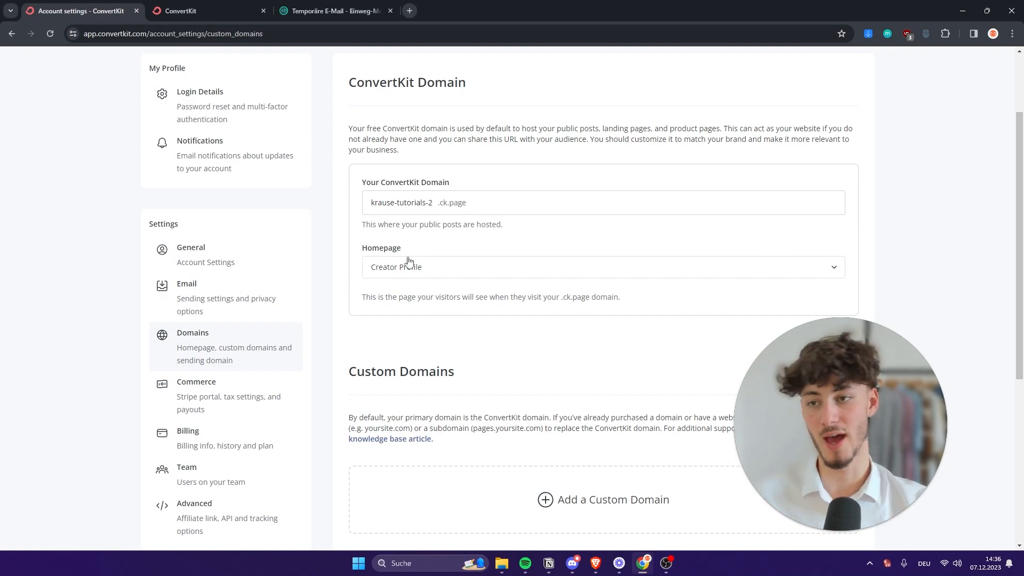
triple_click(418, 202)
left_click(492, 204)
triple_click(407, 201)
left_click(504, 362)
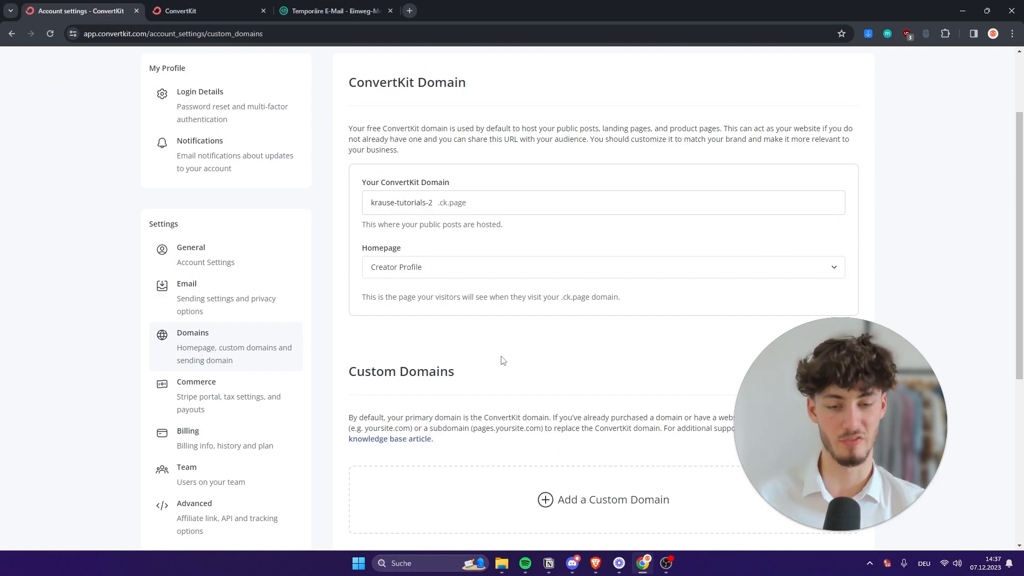
View the form for adding a custom domain and close it without adding one
scroll(507, 354, "down", 3)
left_click(533, 342)
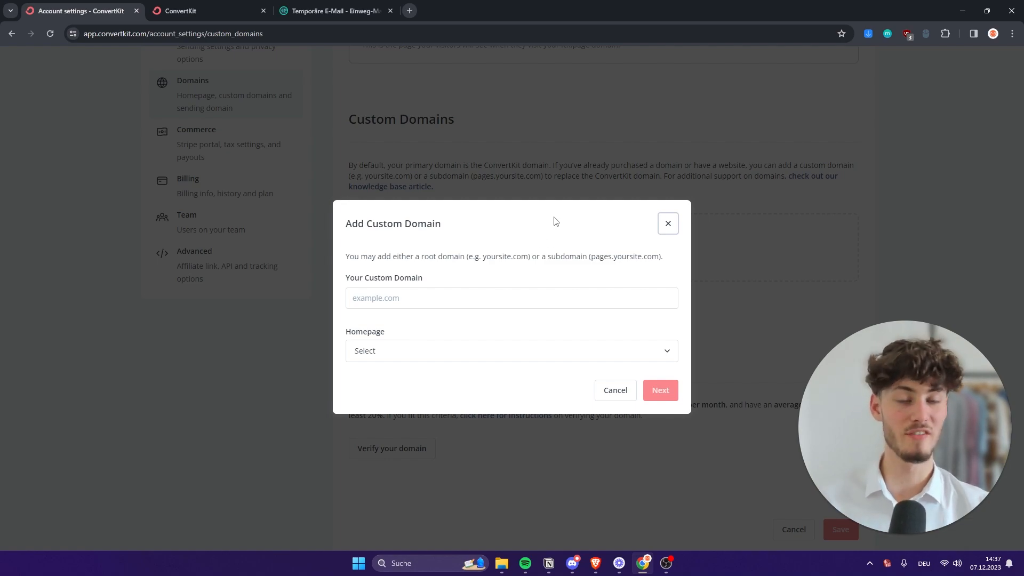
left_click(674, 232)
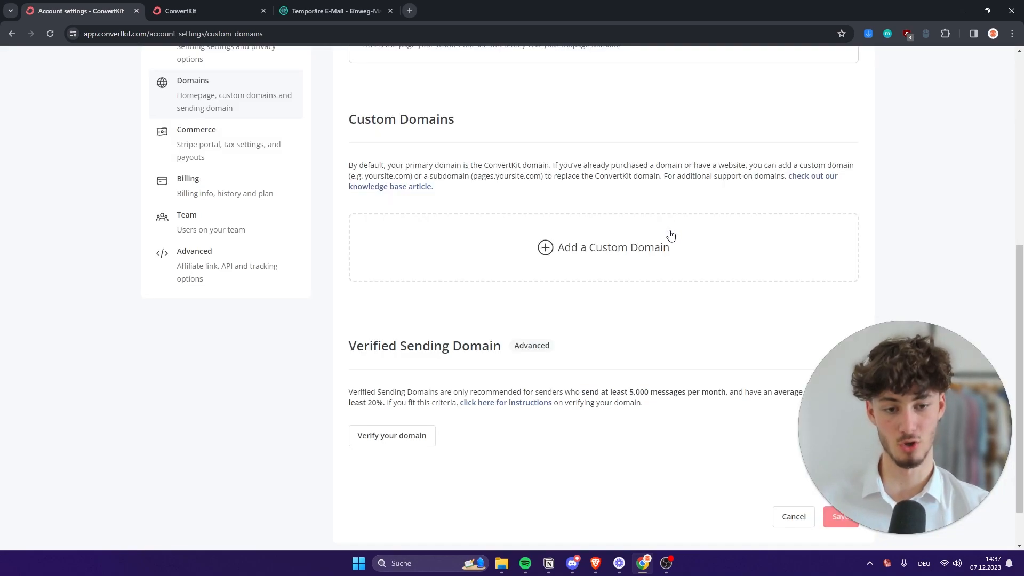
scroll(660, 335, "up", 7)
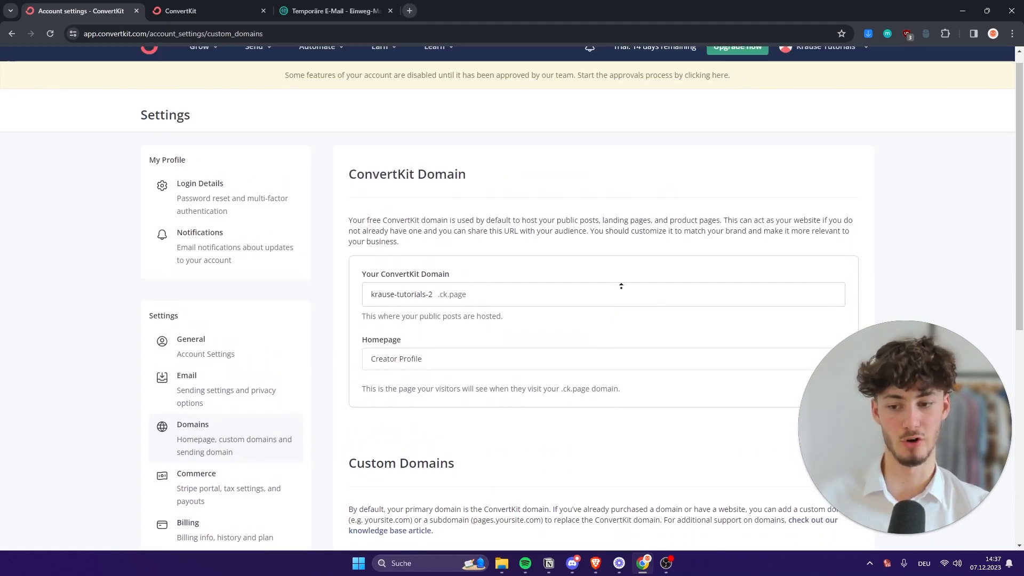
scroll(513, 299, "down", 5)
View the Commerce settings with the payment setup option and the Billing settings with the current plan
left_click(229, 227)
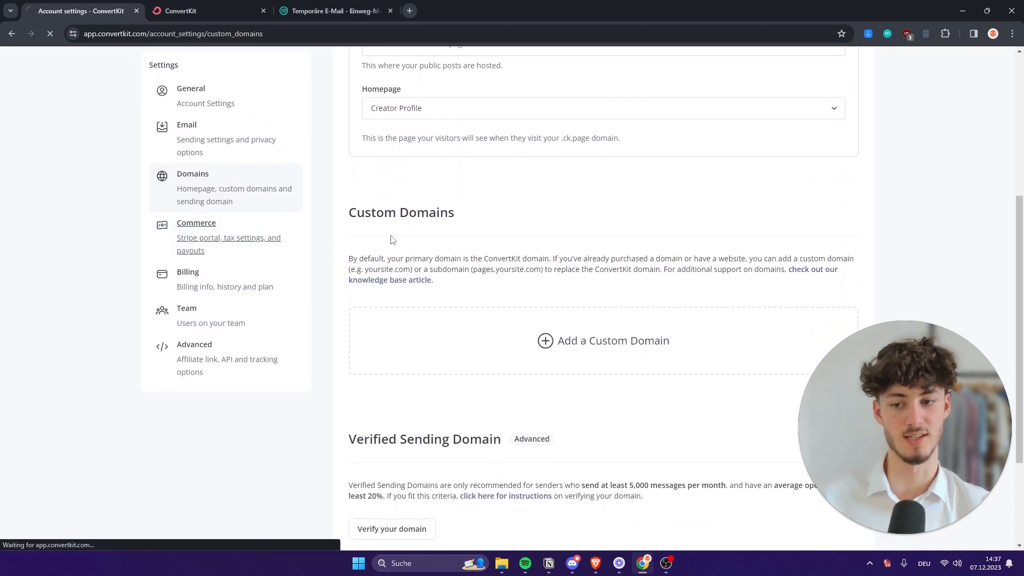
scroll(430, 224, "down", 3)
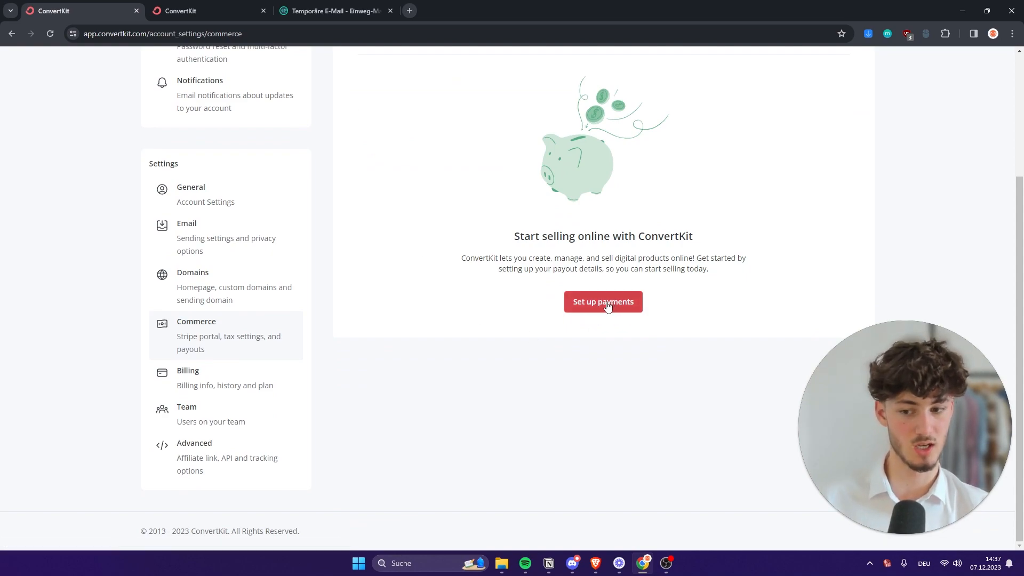
left_click(249, 381)
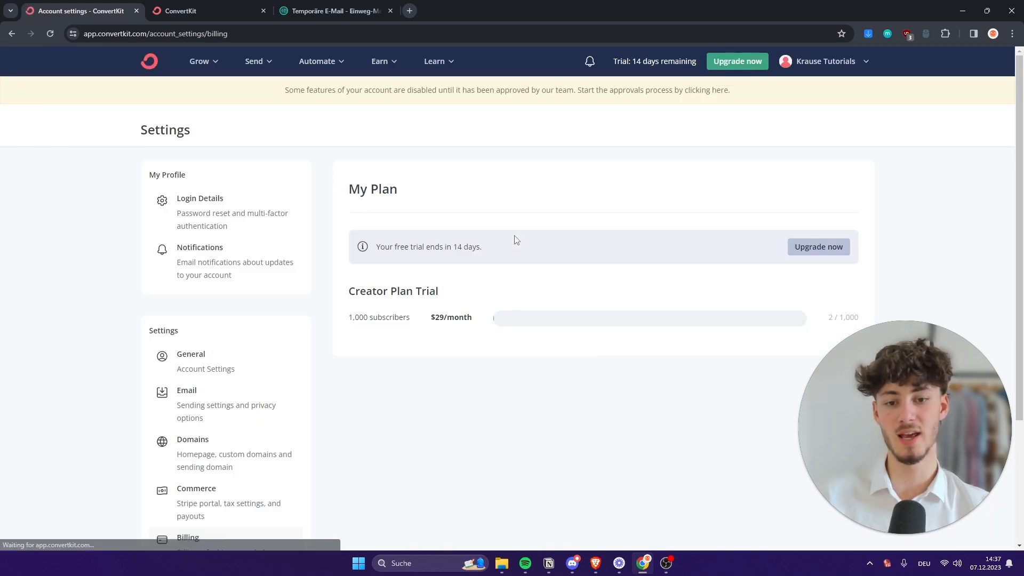
Return to the dashboard and open the Subscribers page
left_click(150, 64)
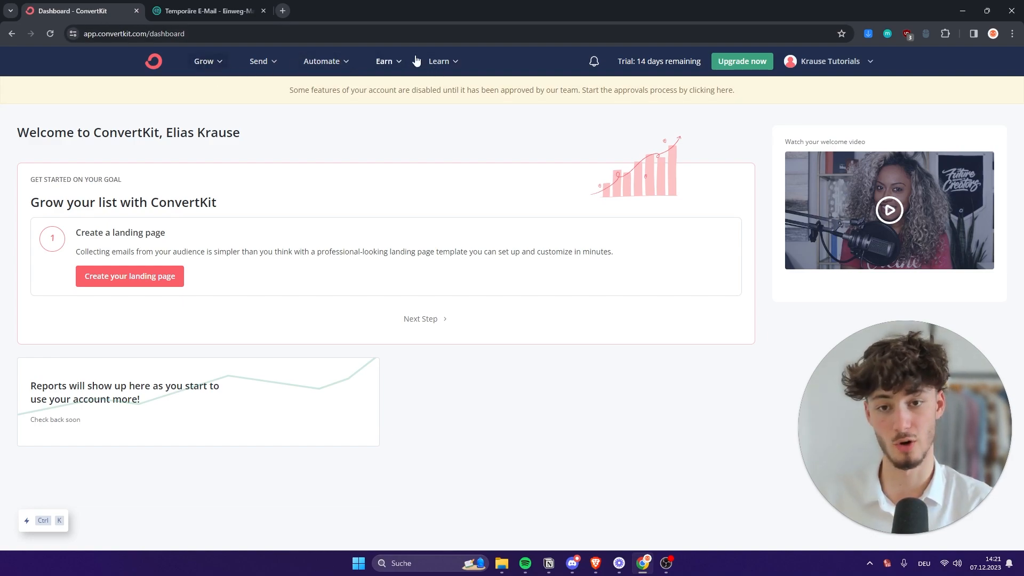
left_click(200, 63)
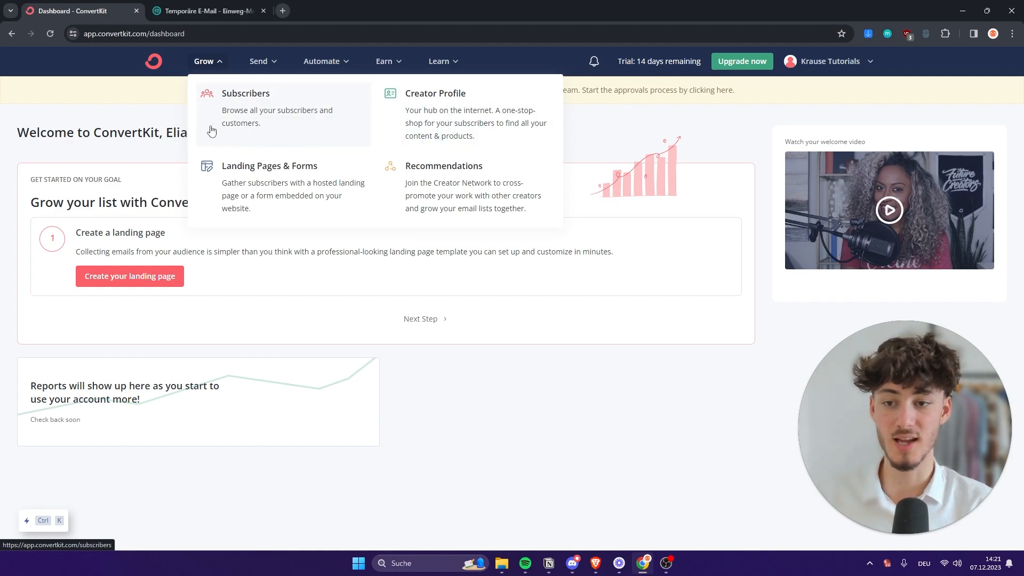
left_click(283, 117)
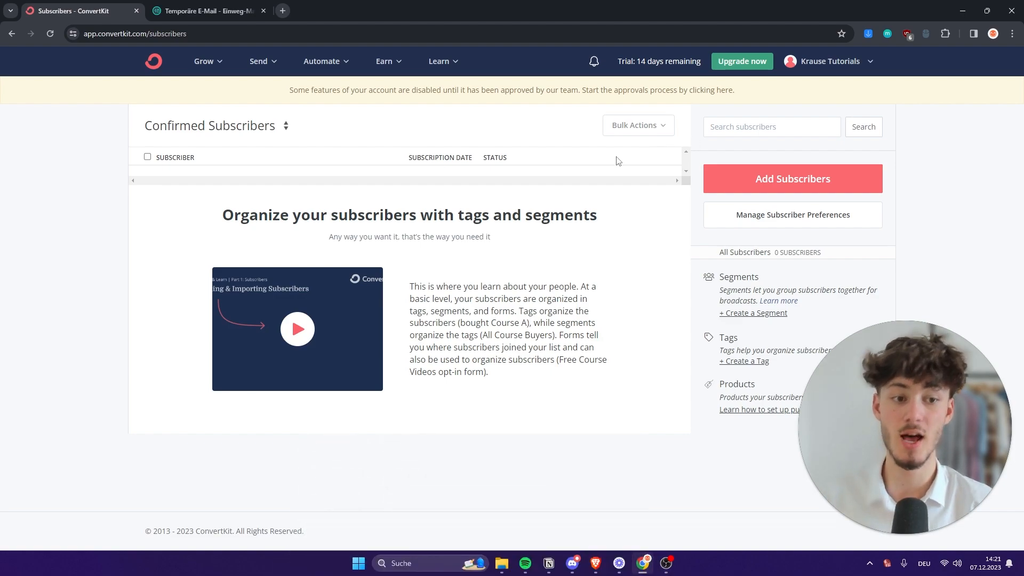
Start adding subscribers and create a new tag named "Imported" for them
left_click(754, 186)
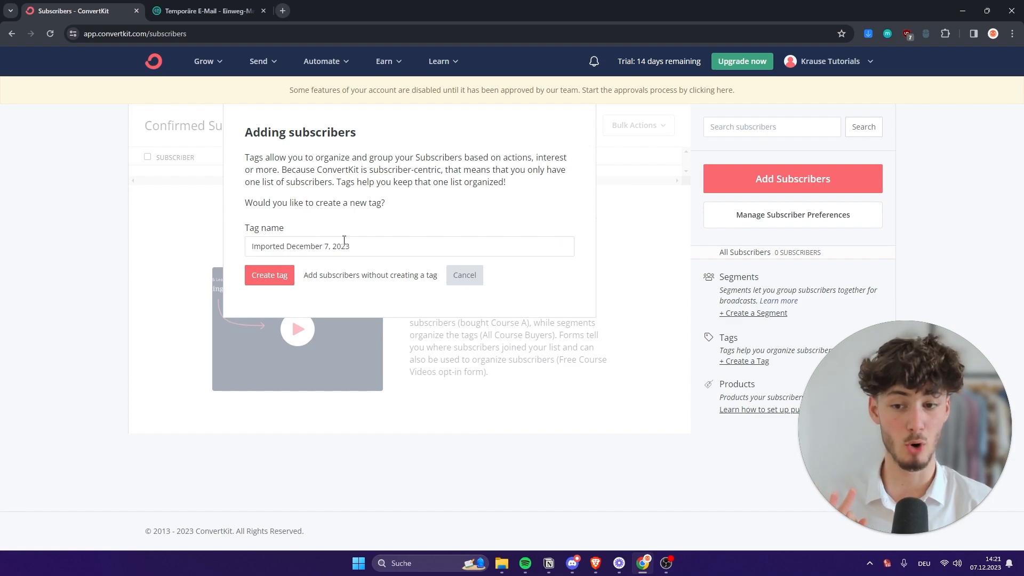
left_click_drag(314, 230, 245, 231)
left_click(288, 229)
left_click(385, 182)
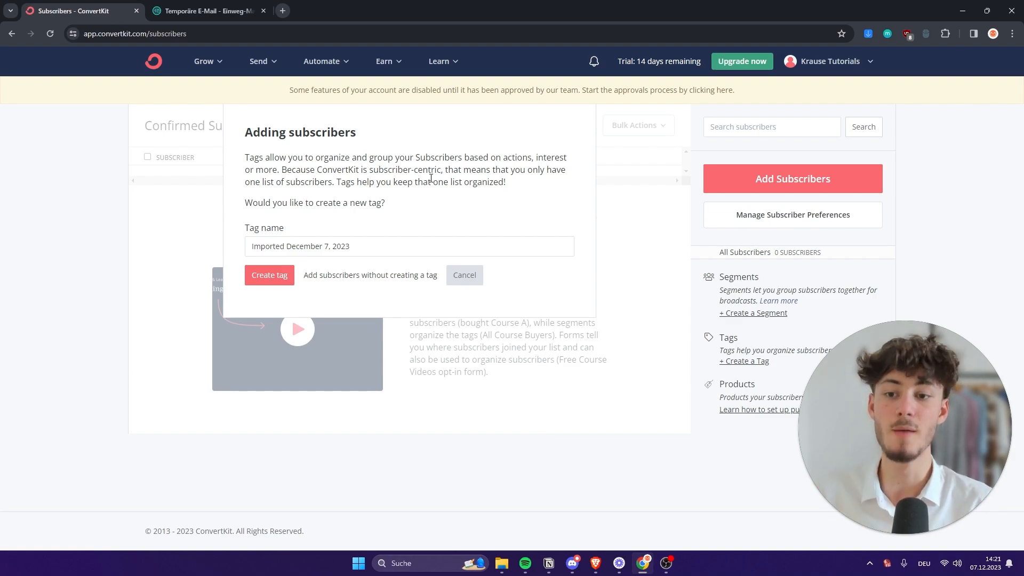
left_click_drag(350, 226, 235, 234)
left_click(309, 225)
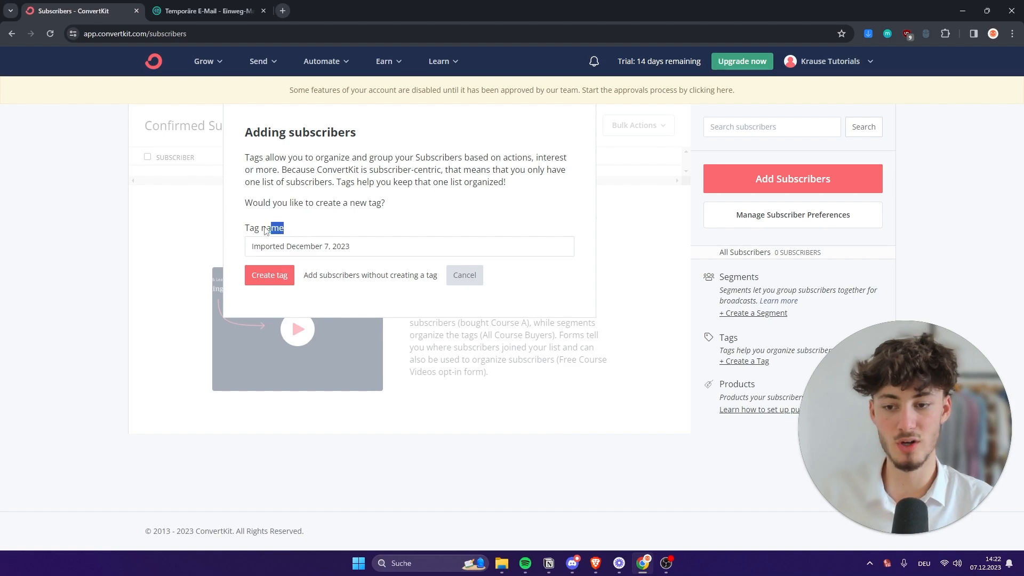
triple_click(329, 246)
key("BackSpace")
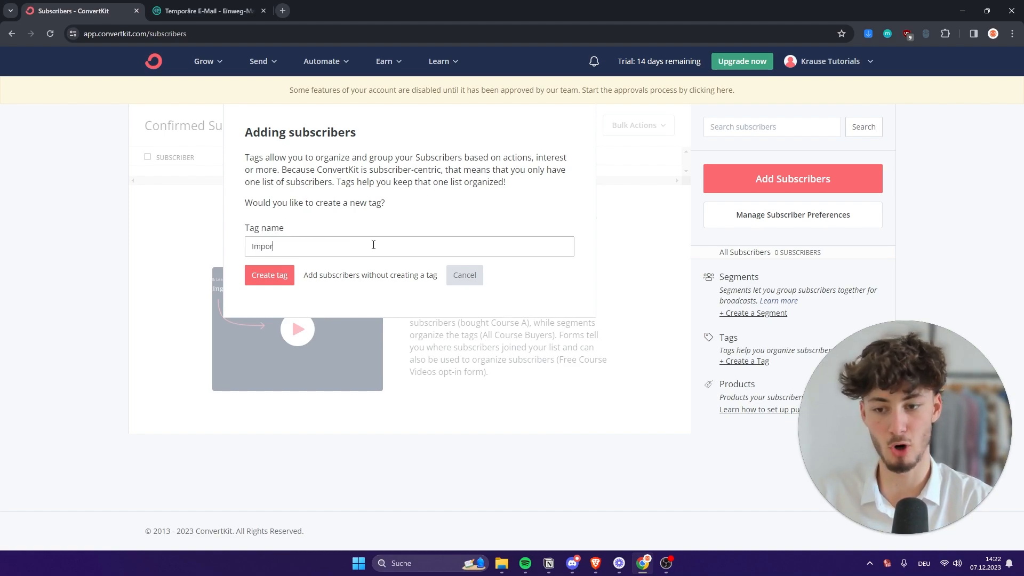
left_click(270, 274)
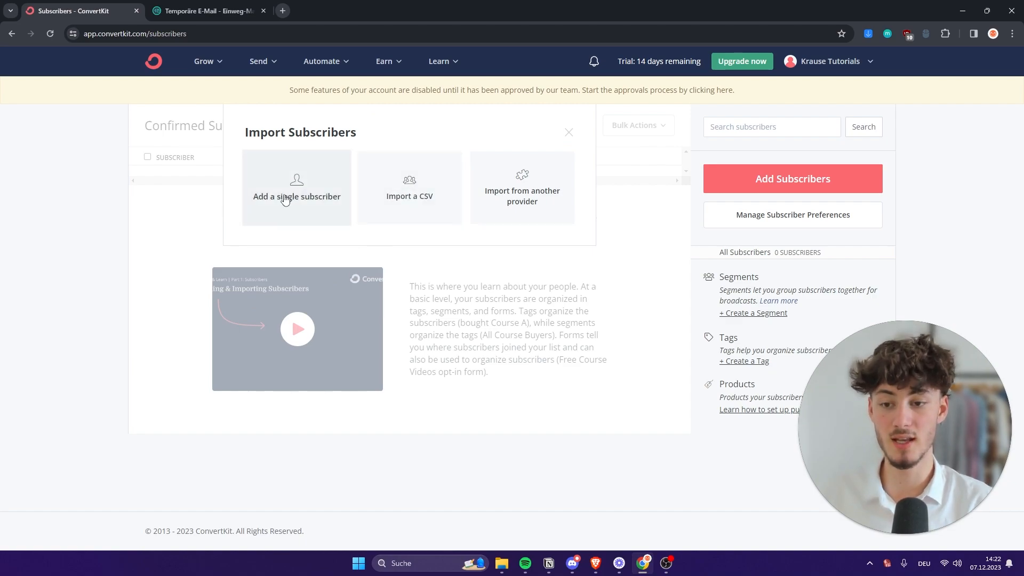
View the single-subscriber form and the import options from other email providers, closing both without importing anything
left_click(322, 208)
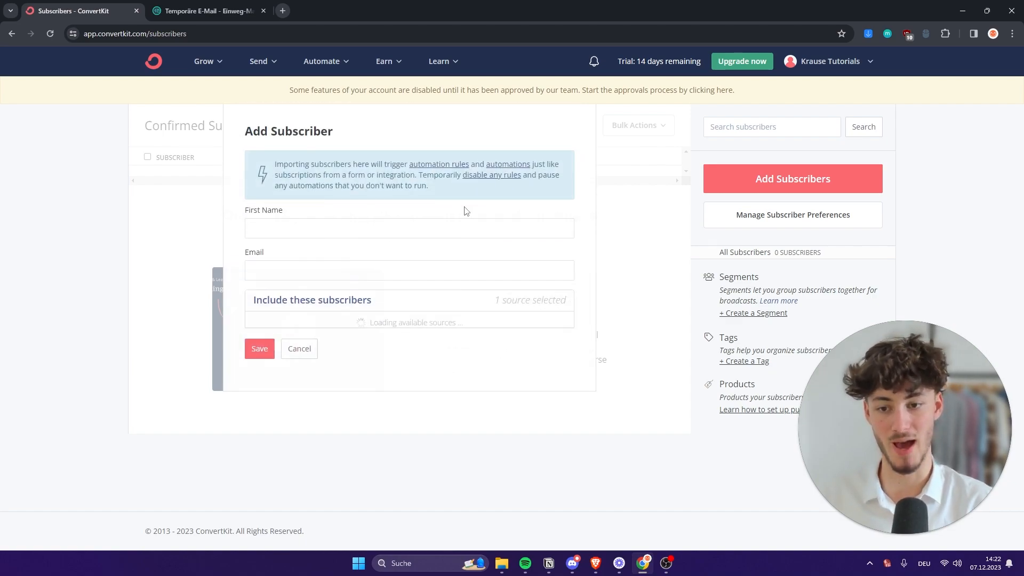
left_click(294, 409)
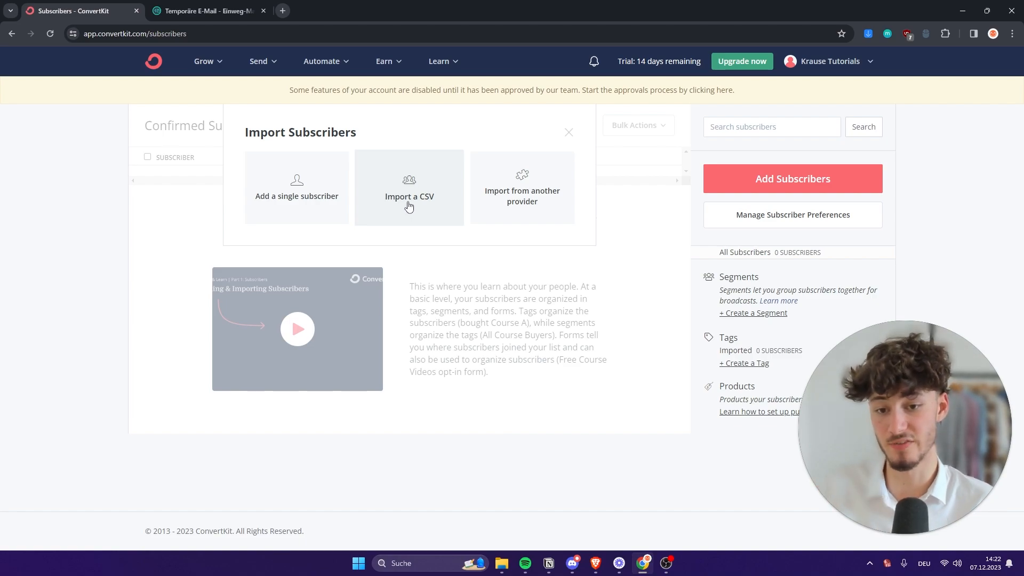
left_click(519, 205)
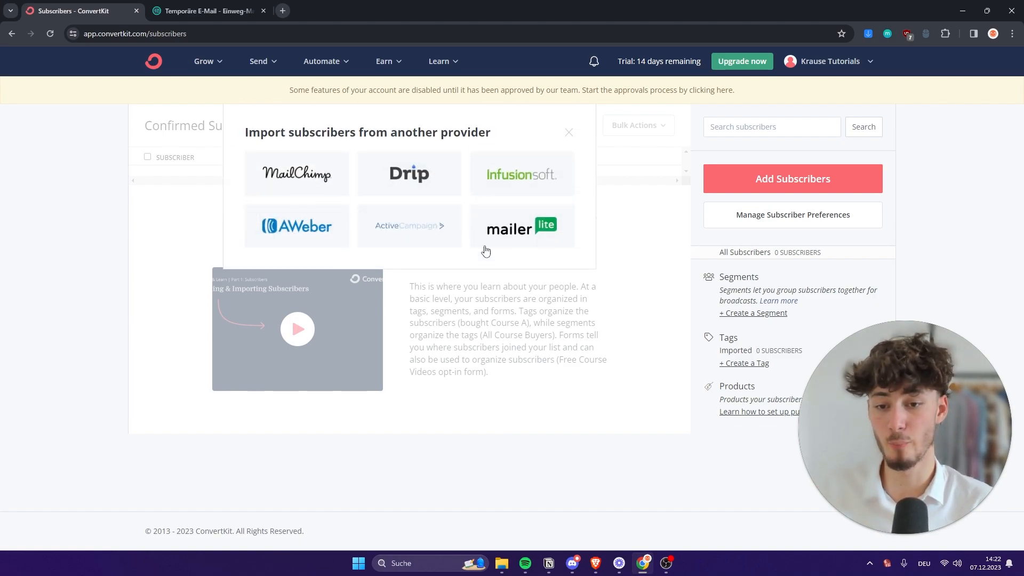
left_click_drag(393, 132, 543, 133)
left_click(523, 136)
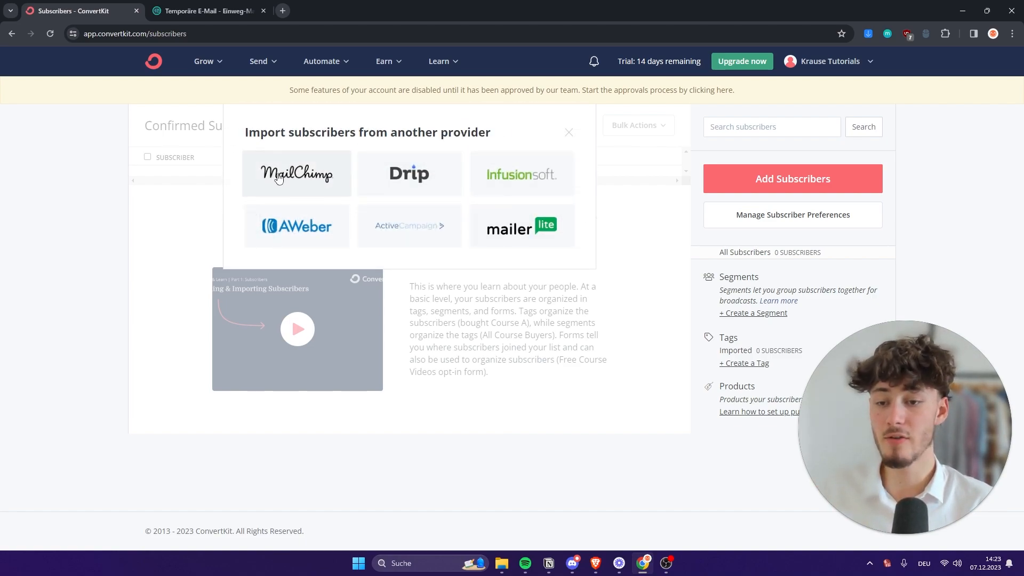
left_click(569, 132)
Start a CSV subscriber import and assign the Imported tag to the subscribers
left_click(779, 176)
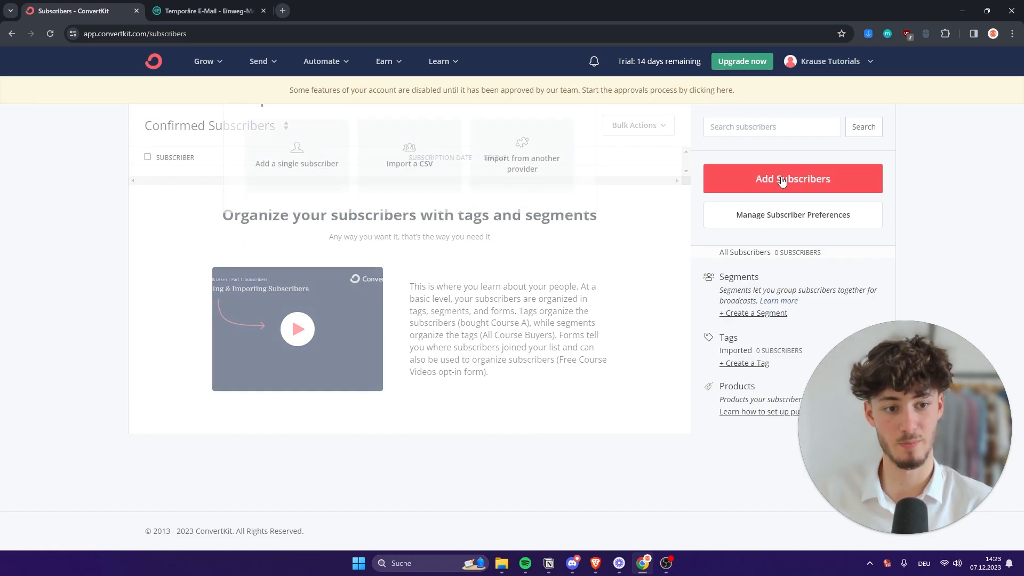
left_click(453, 203)
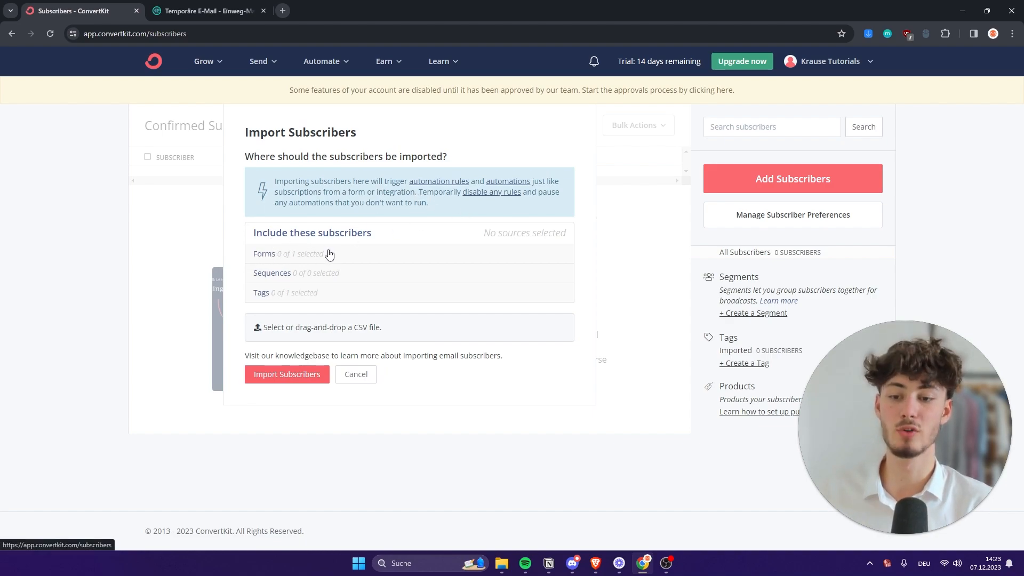
left_click_drag(247, 235, 398, 238)
left_click(344, 236)
left_click(293, 294)
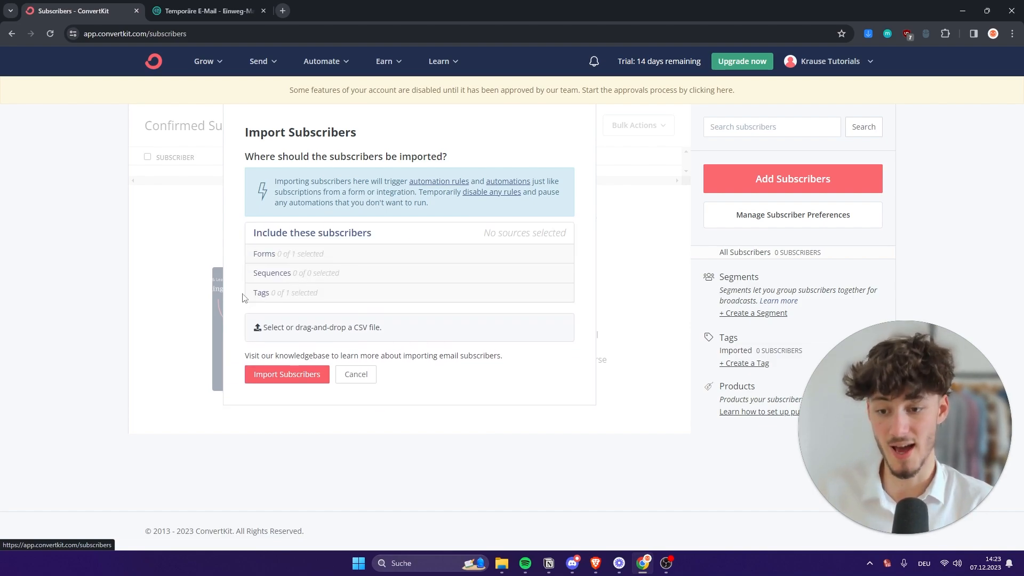
left_click(258, 315)
left_click(257, 311)
Upload the CSV file from the websitesn folder for the import and bring up its column-to-field mapping
left_click(365, 356)
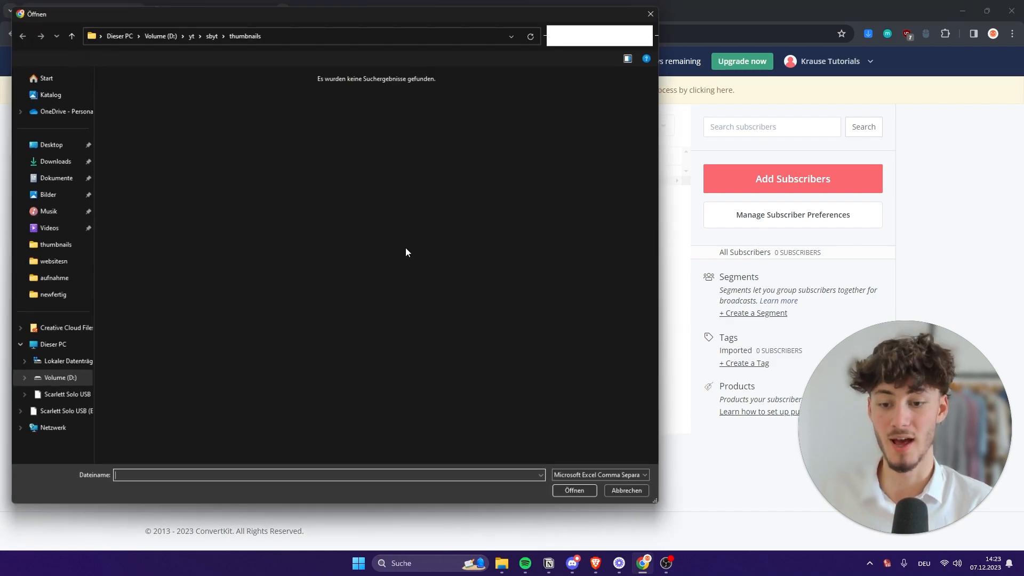
left_click(66, 261)
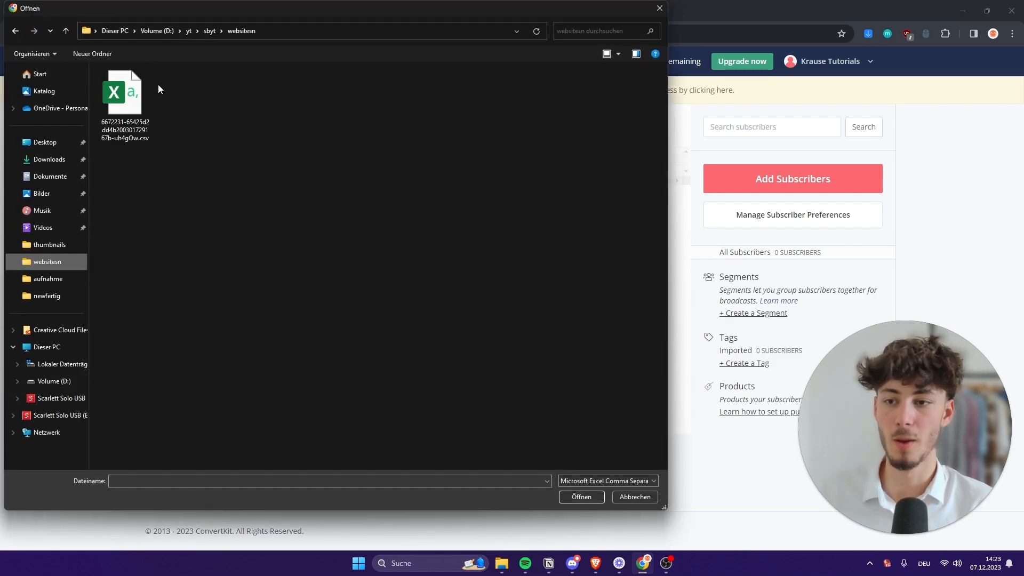
double_click(144, 94)
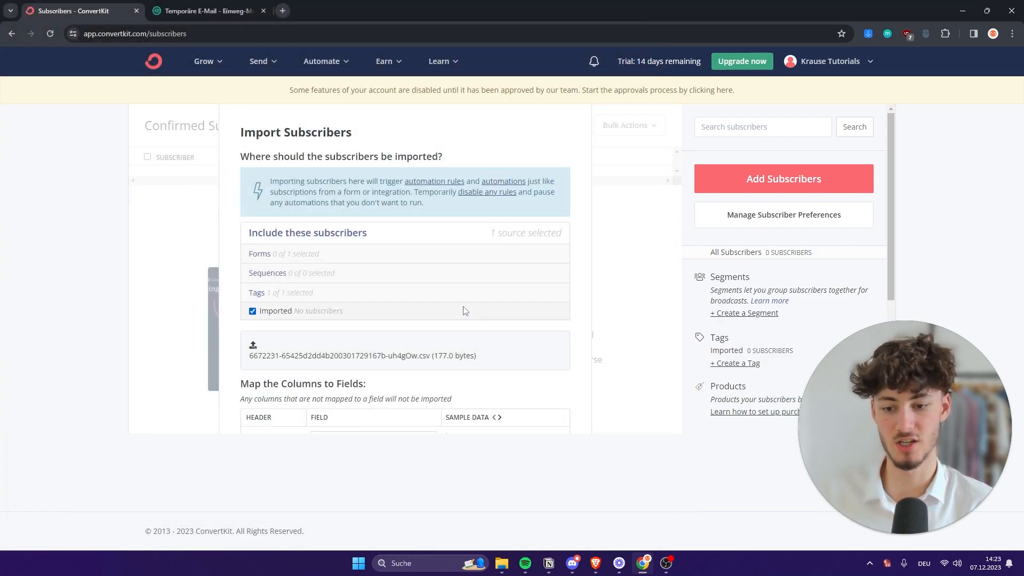
scroll(464, 308, "down", 3)
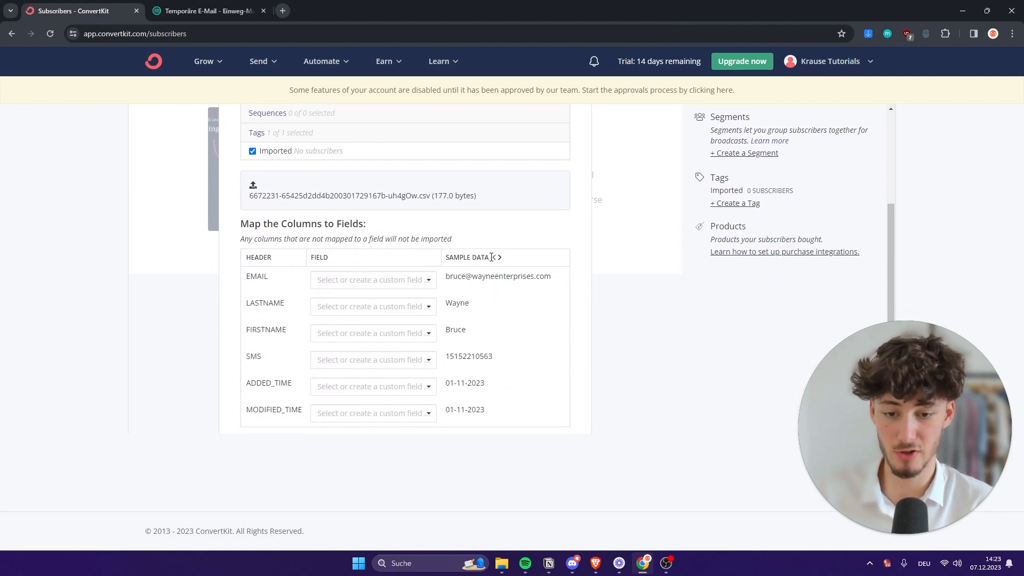
Map the EMAIL column of the CSV import to the Email field
scroll(492, 257, "down", 1)
mouse_move(447, 224)
left_mouse_down()
mouse_move(514, 230)
mouse_move(454, 229)
left_mouse_up()
left_click(533, 229)
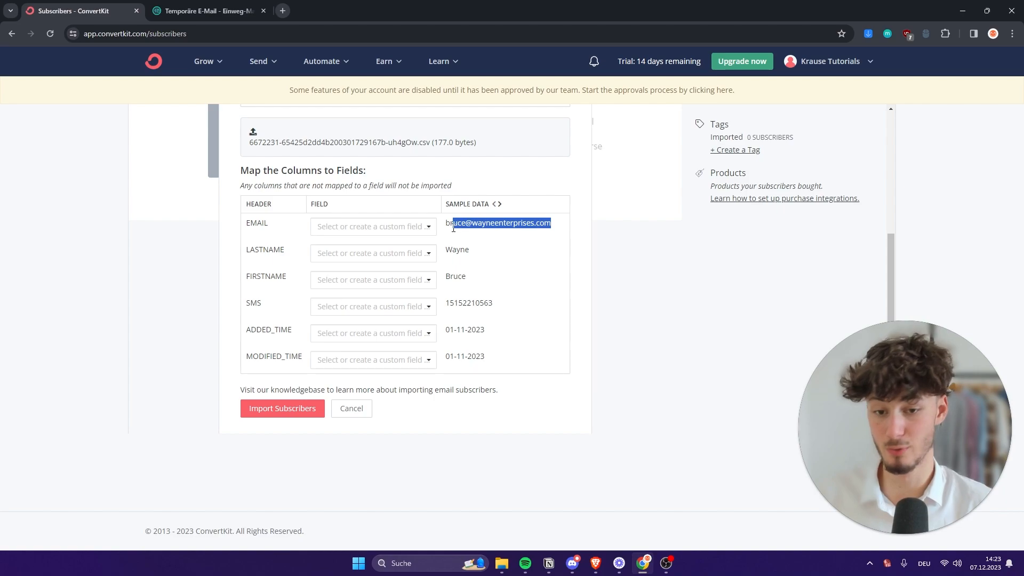
left_click(507, 235)
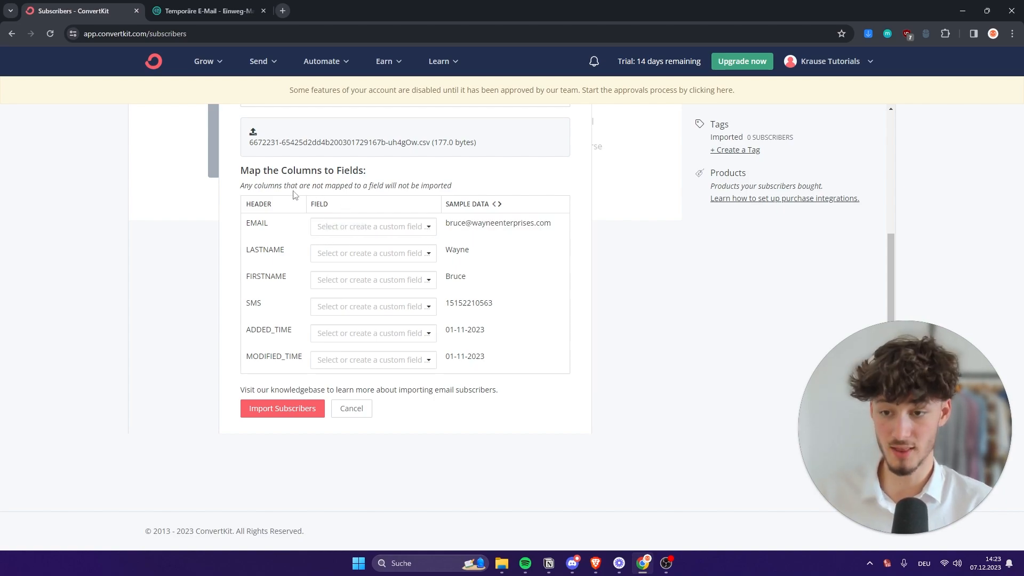
left_click_drag(230, 172, 395, 173)
left_click(406, 173)
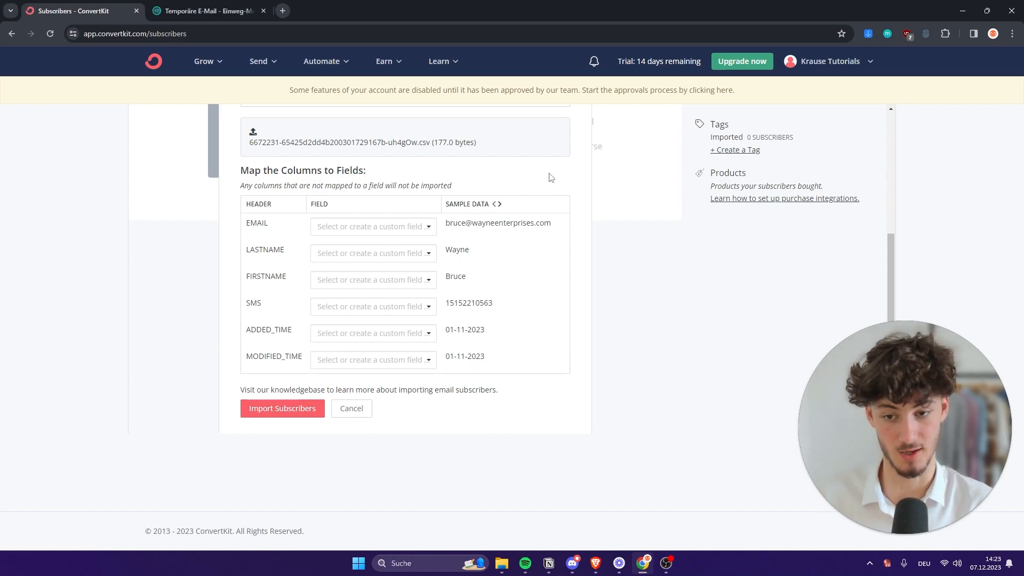
left_click_drag(444, 223, 558, 227)
left_click(388, 221)
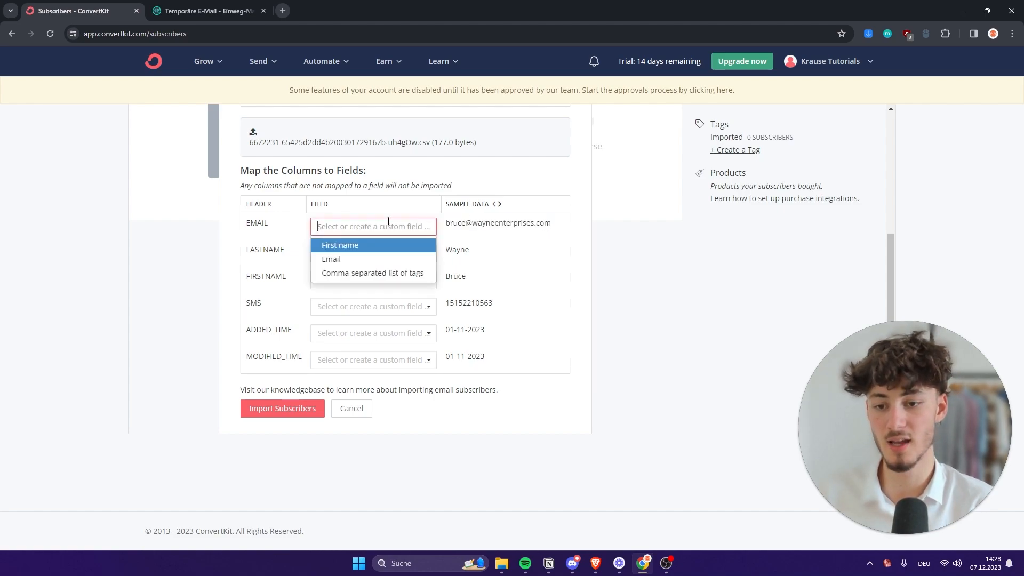
left_click(343, 261)
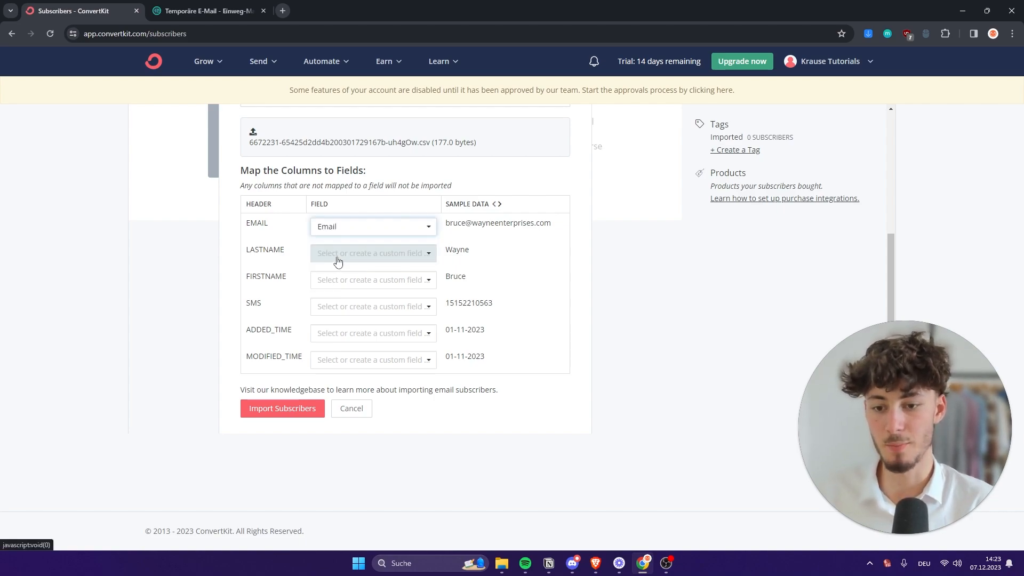
Check which fields are offered for the LASTNAME column and leave the column unmapped
left_click_drag(470, 249, 452, 249)
left_click(472, 249)
double_click(452, 250)
left_click(389, 258)
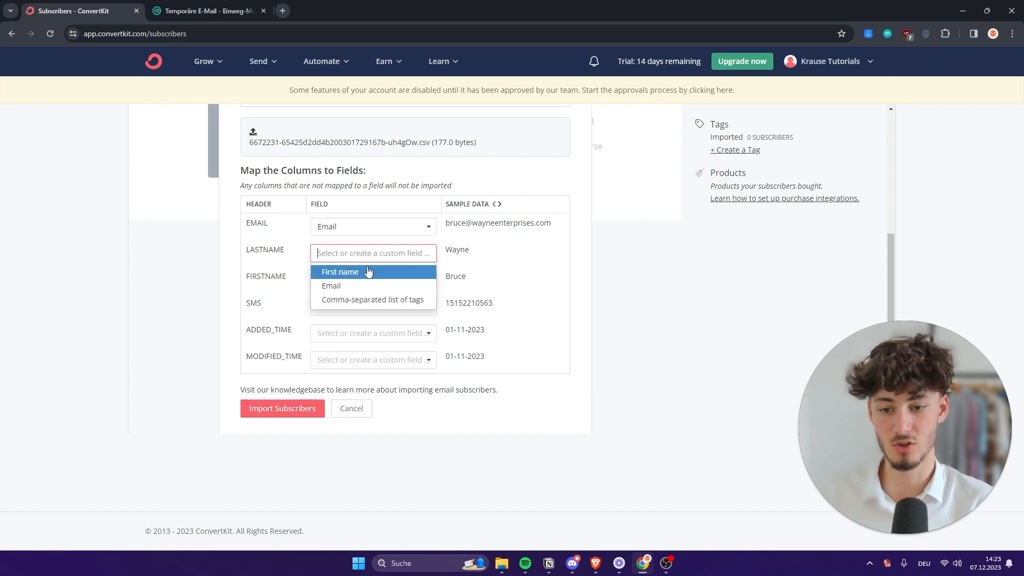
left_click_drag(486, 257, 435, 255)
left_click(471, 257)
left_click(410, 257)
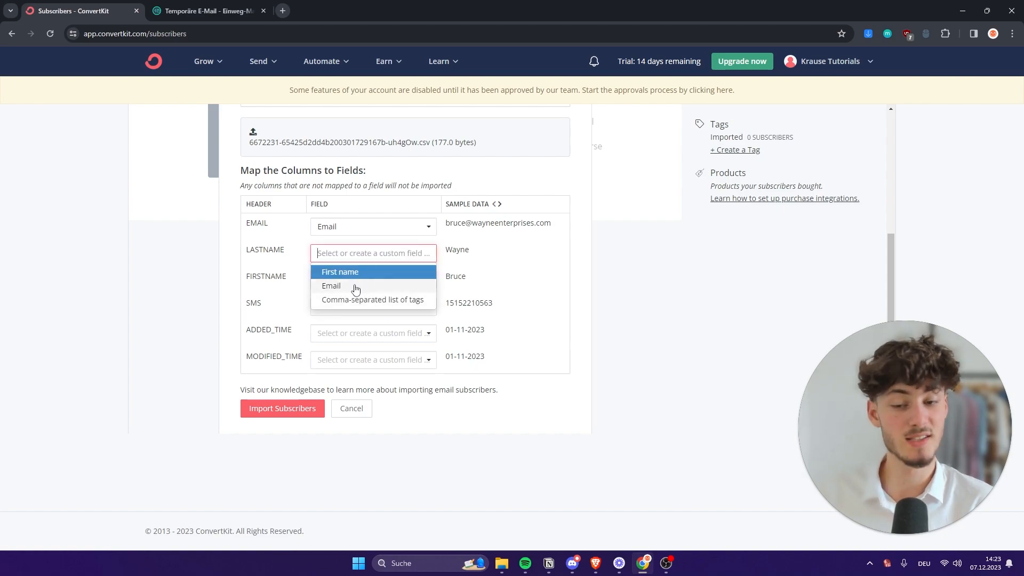
left_click(484, 280)
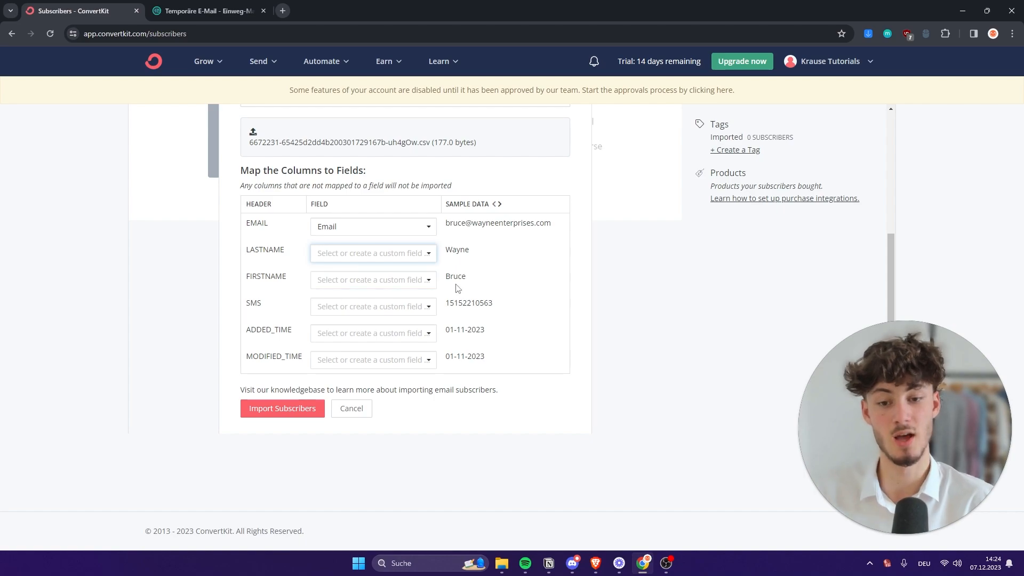
Map the FIRSTNAME column to First name and import the subscribers
left_click(368, 280)
left_click(332, 302)
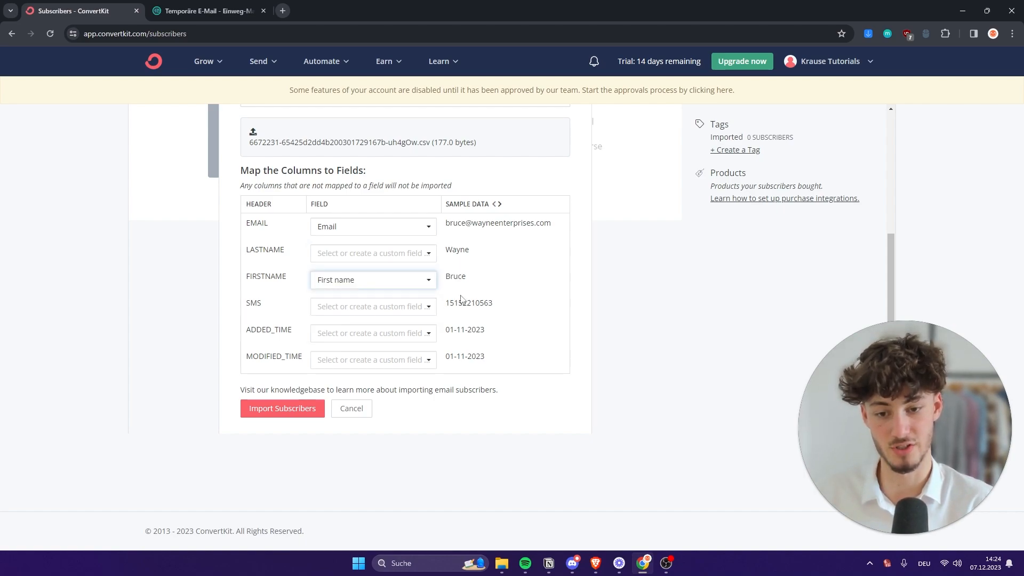
left_click(301, 416)
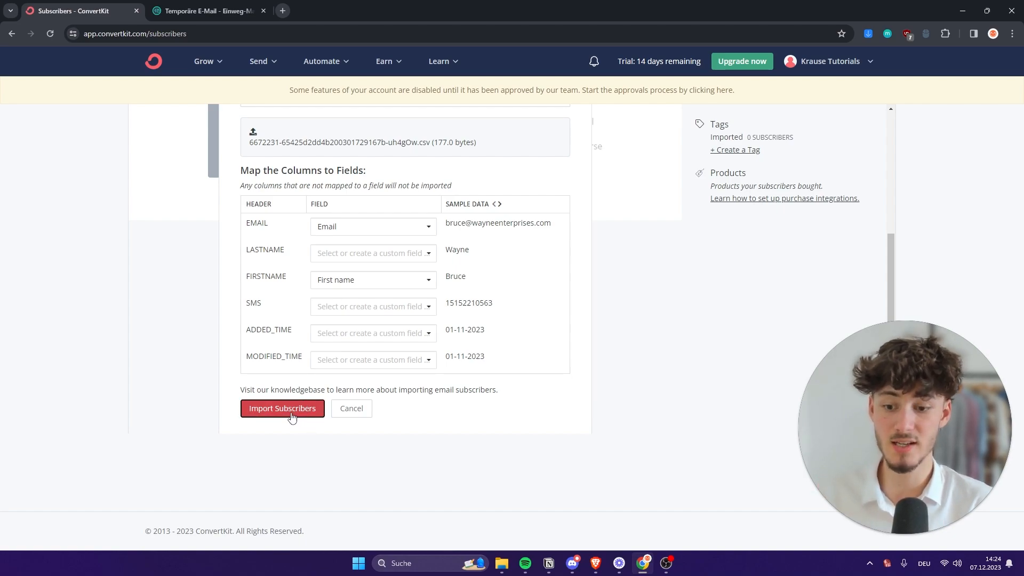
left_click(292, 417)
scroll(455, 409, "down", 4)
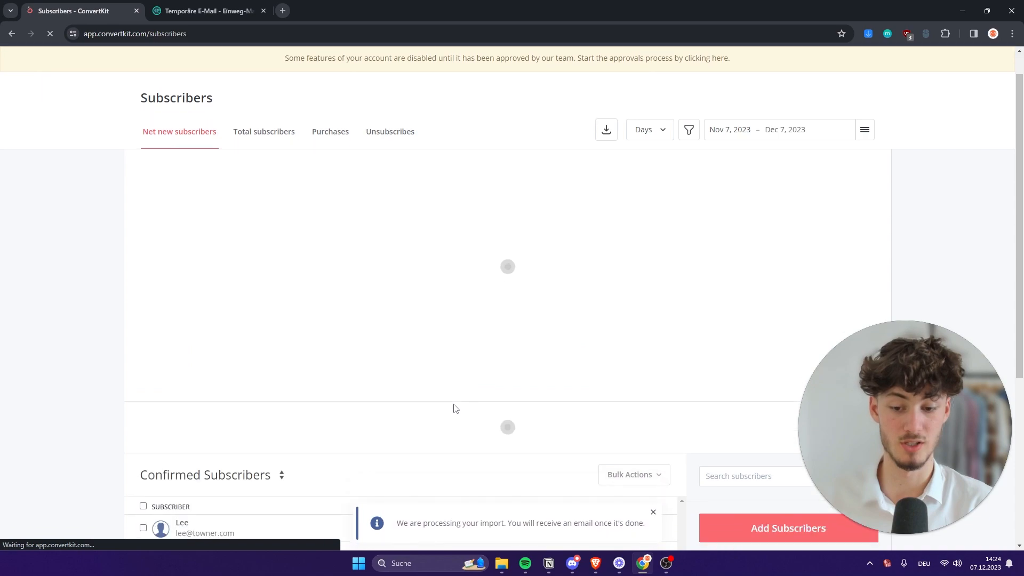
Open the imported subscriber's profile, add a Last Name field with the subscriber's surname, and update the subscriber
scroll(416, 334, "down", 2)
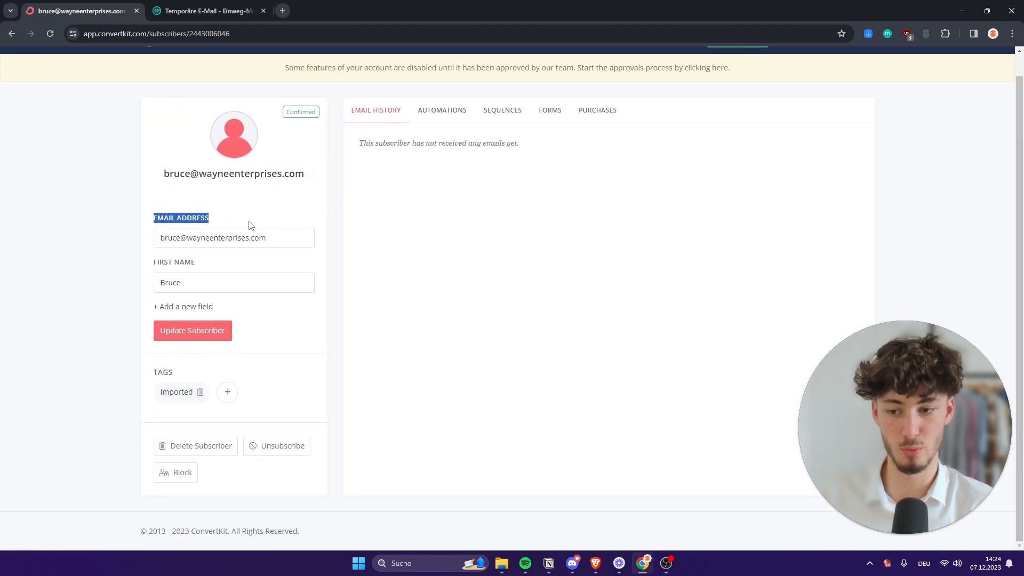
left_click_drag(229, 310, 170, 306)
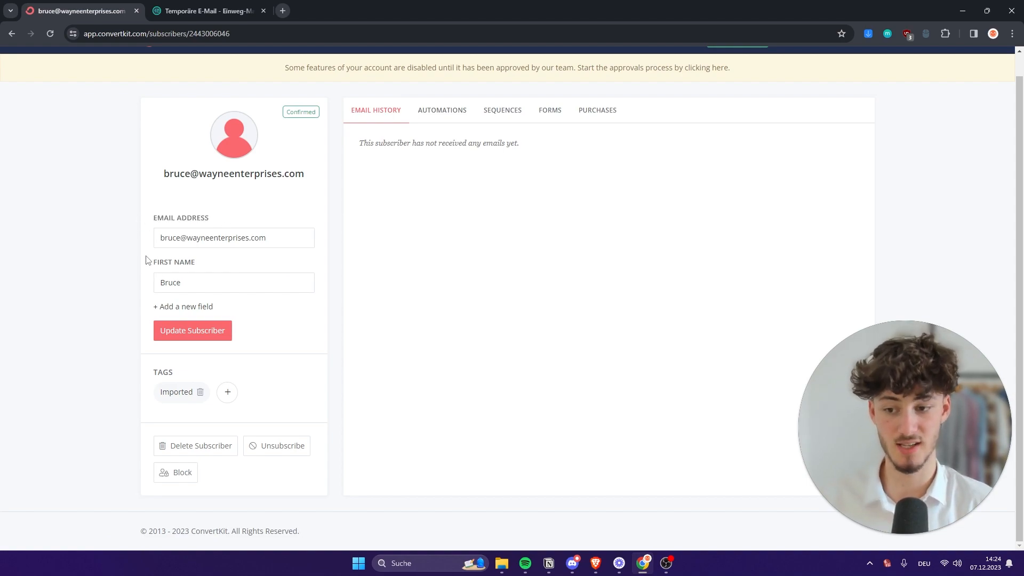
left_click(176, 310)
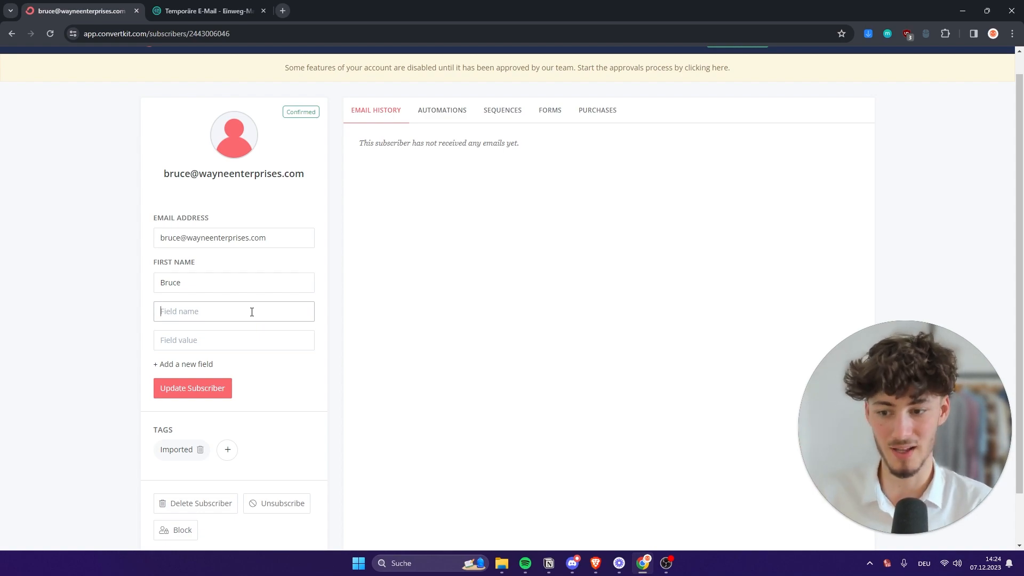
left_click(252, 312)
left_click(222, 359)
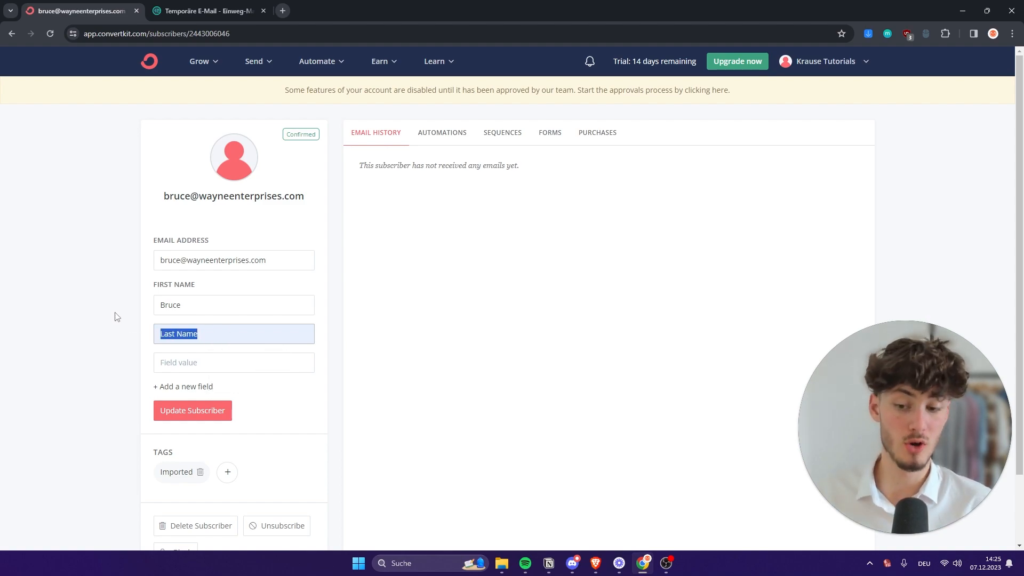
left_click(116, 334)
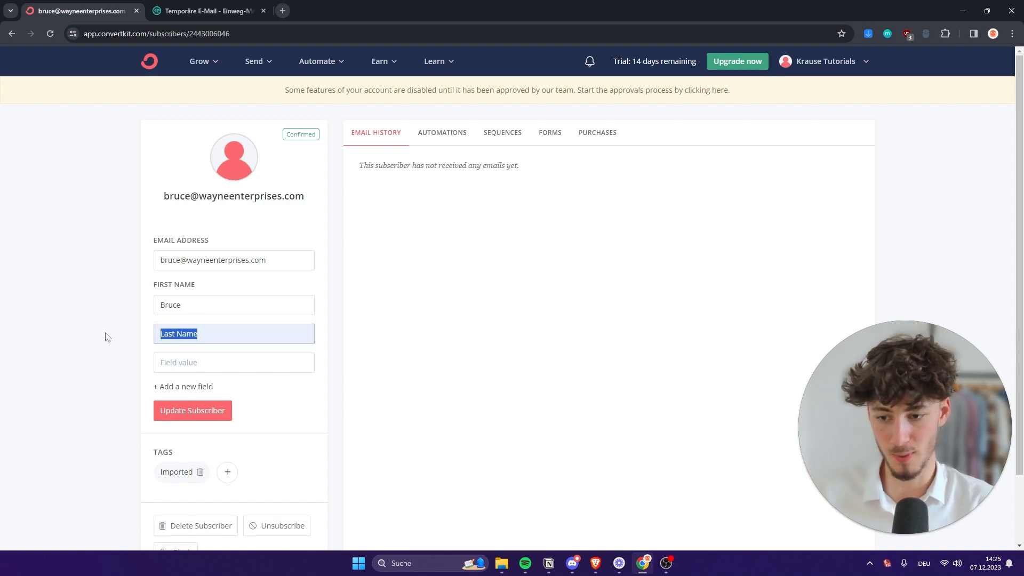
left_click(169, 360)
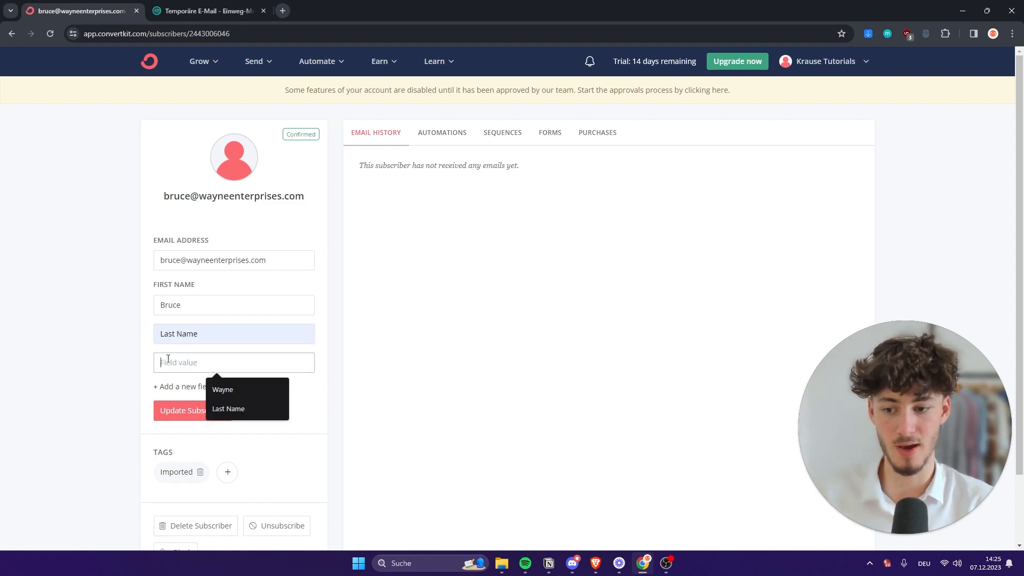
type("Wayne")
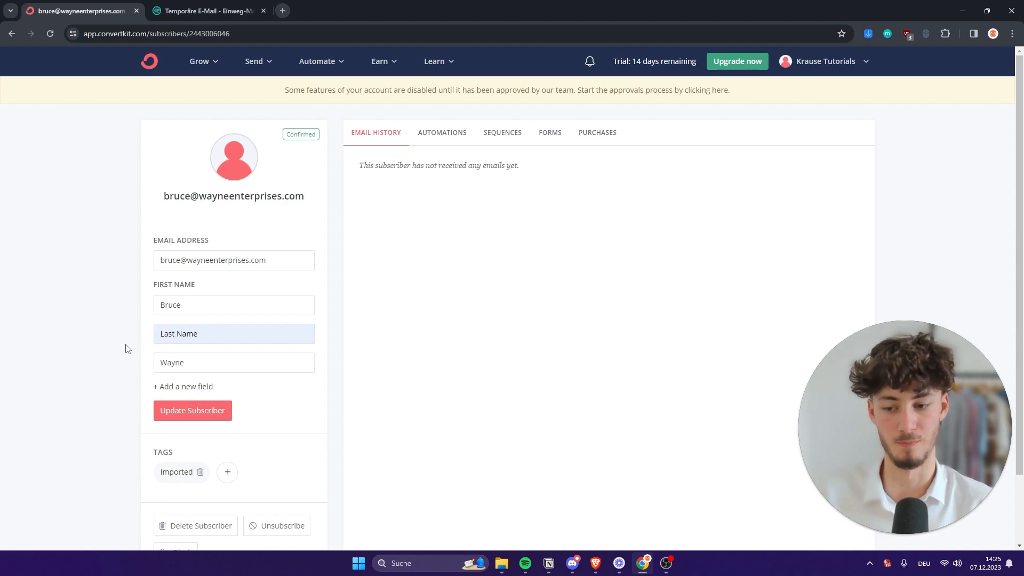
left_click(193, 412)
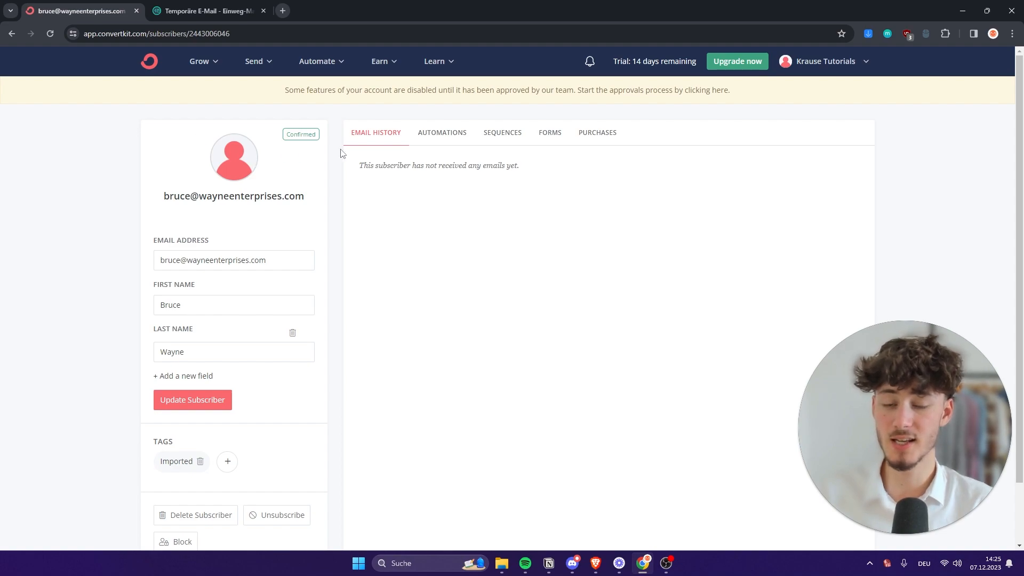
Look through the subscriber's email history, automations, sequences and purchases
scroll(353, 292, "down", 2)
scroll(360, 292, "up", 2)
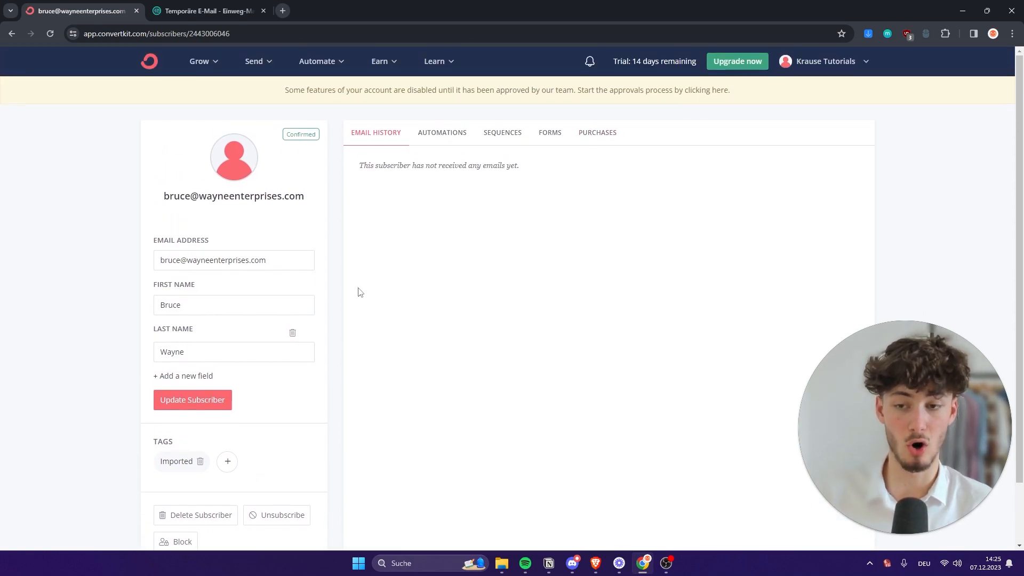
left_click_drag(542, 183, 569, 167)
left_click(349, 171)
left_click(476, 160)
left_click(401, 141)
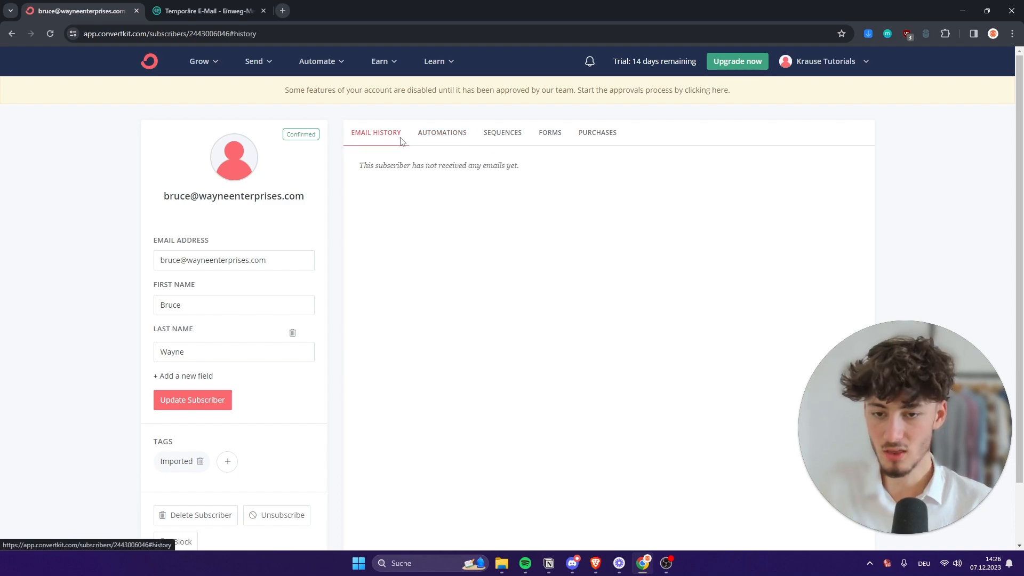
left_click(456, 141)
left_click(506, 139)
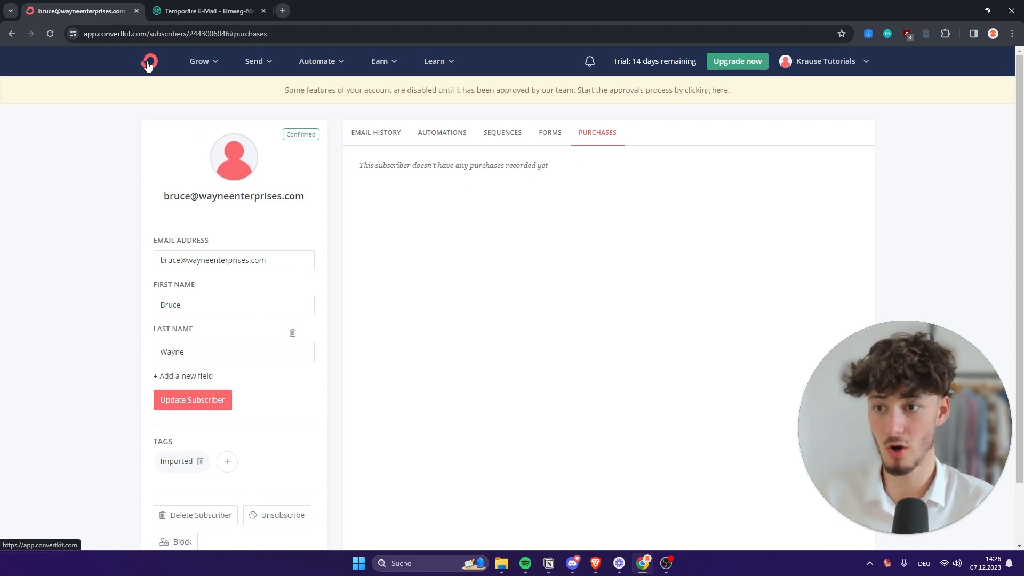
Start a new form under Landing Pages & Forms and choose the Modal display format
left_click(219, 63)
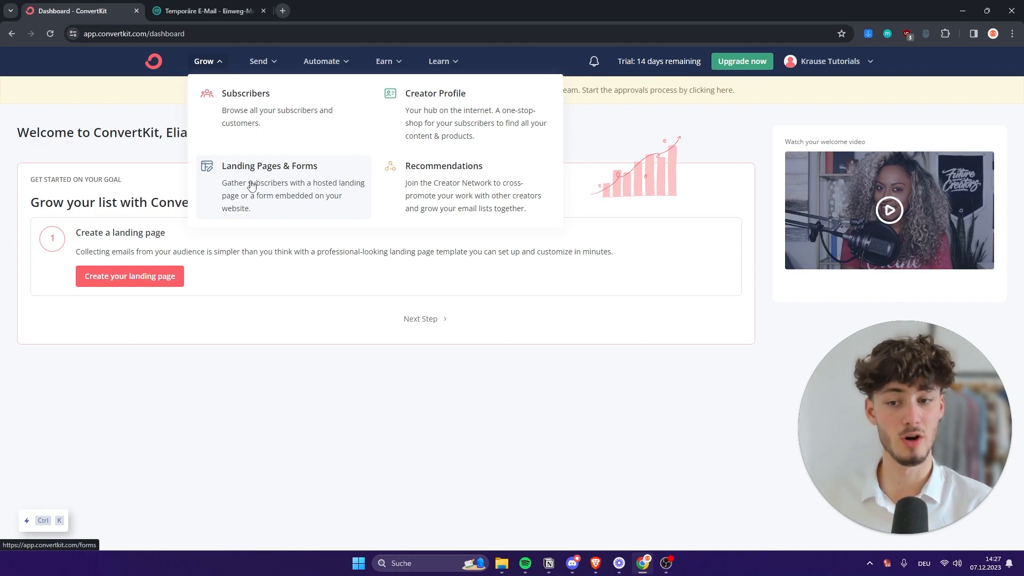
left_click(338, 201)
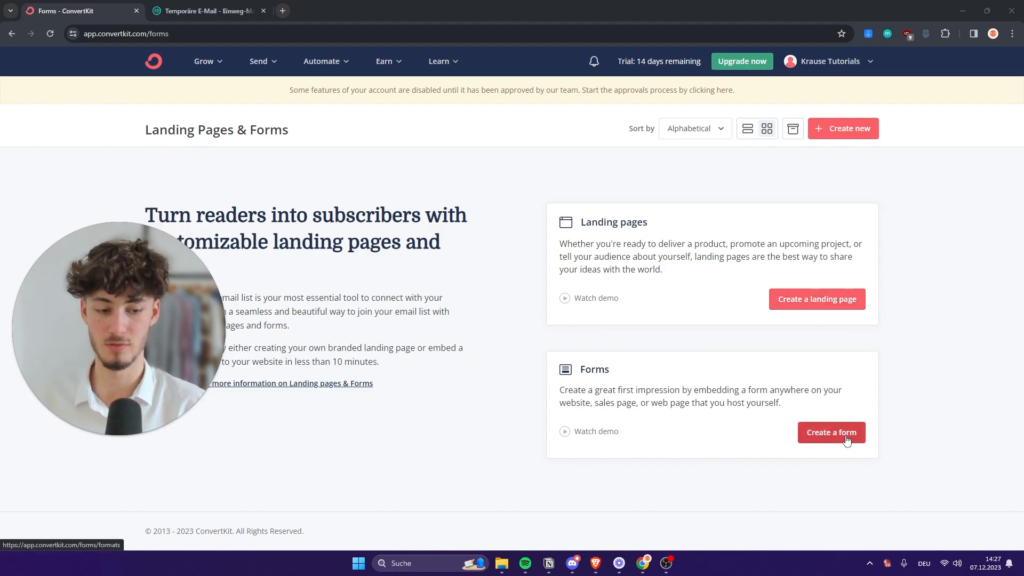
left_click(828, 436)
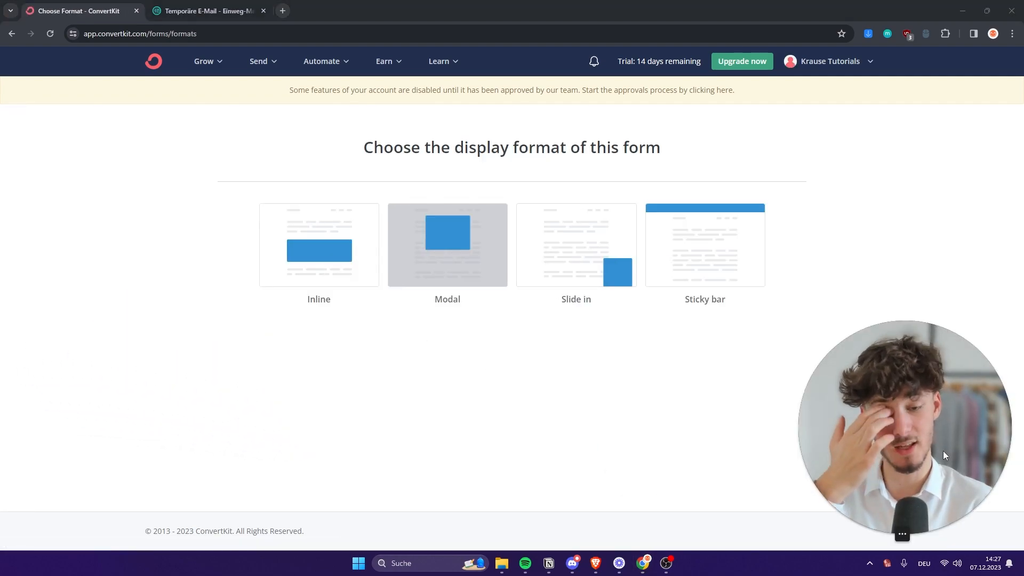
left_click_drag(349, 145, 699, 160)
left_click(706, 164)
left_click_drag(350, 158, 690, 164)
left_click(700, 160)
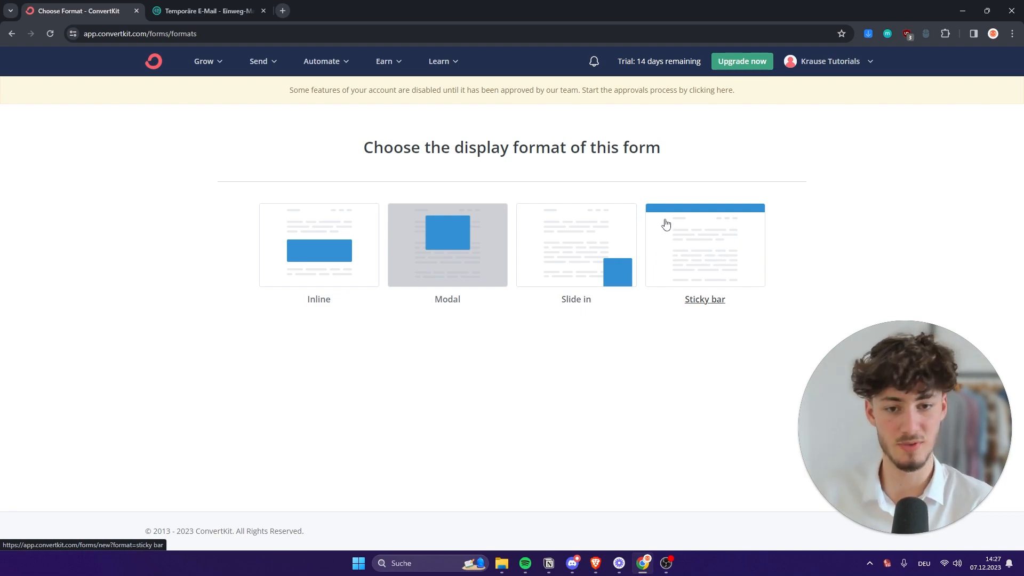
left_click(455, 243)
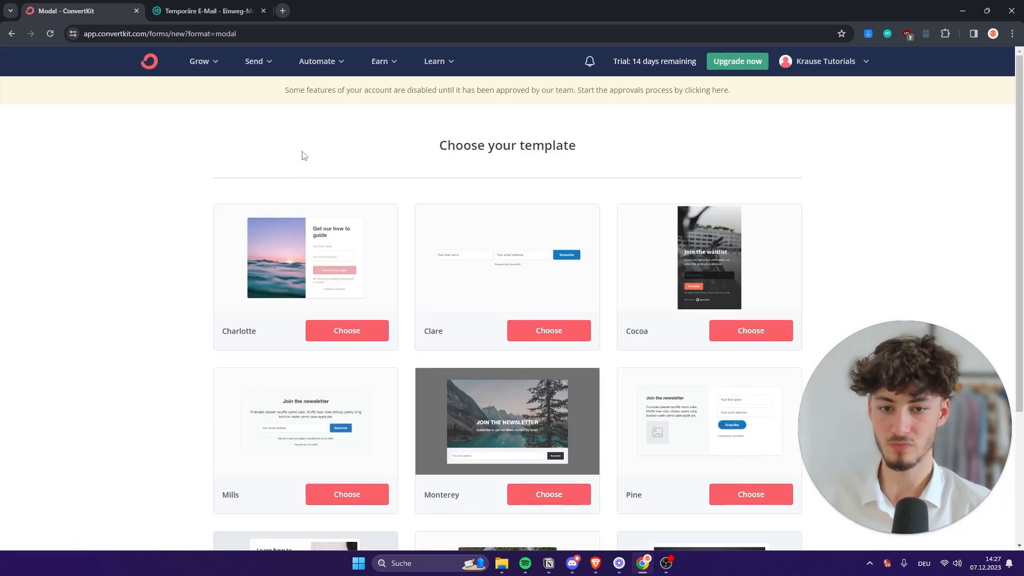
Browse the modal form templates and choose the Charlotte template
scroll(223, 235, "down", 4)
scroll(137, 284, "up", 4)
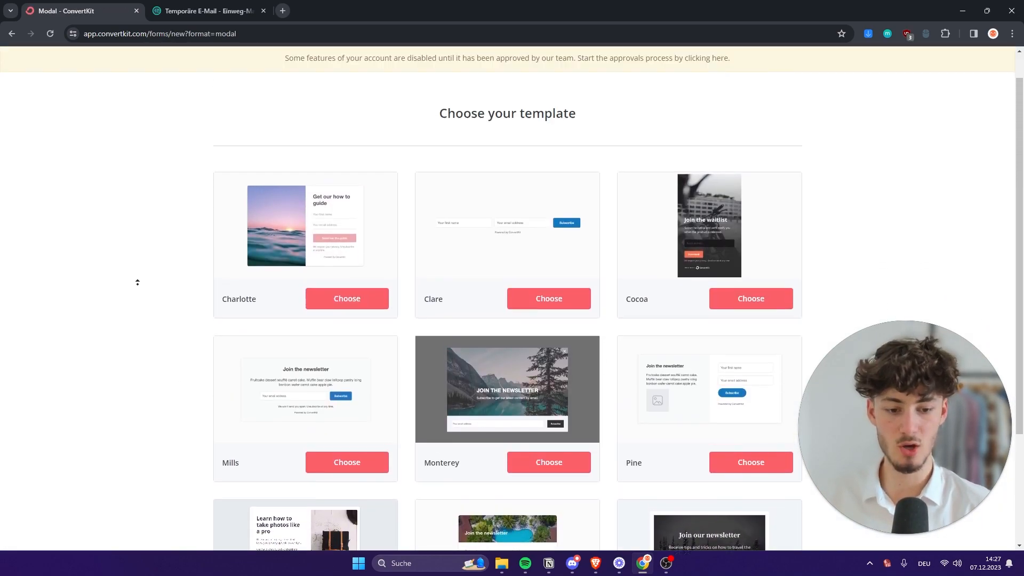
scroll(139, 304, "down", 4)
scroll(154, 261, "up", 4)
scroll(182, 229, "down", 4)
scroll(193, 256, "up", 4)
scroll(194, 257, "down", 2)
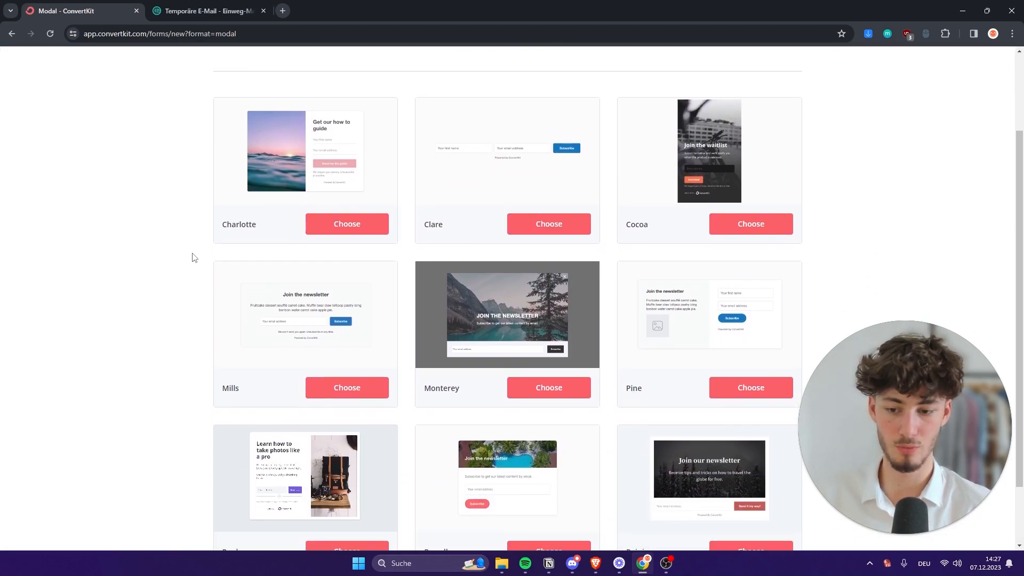
scroll(213, 254, "up", 1)
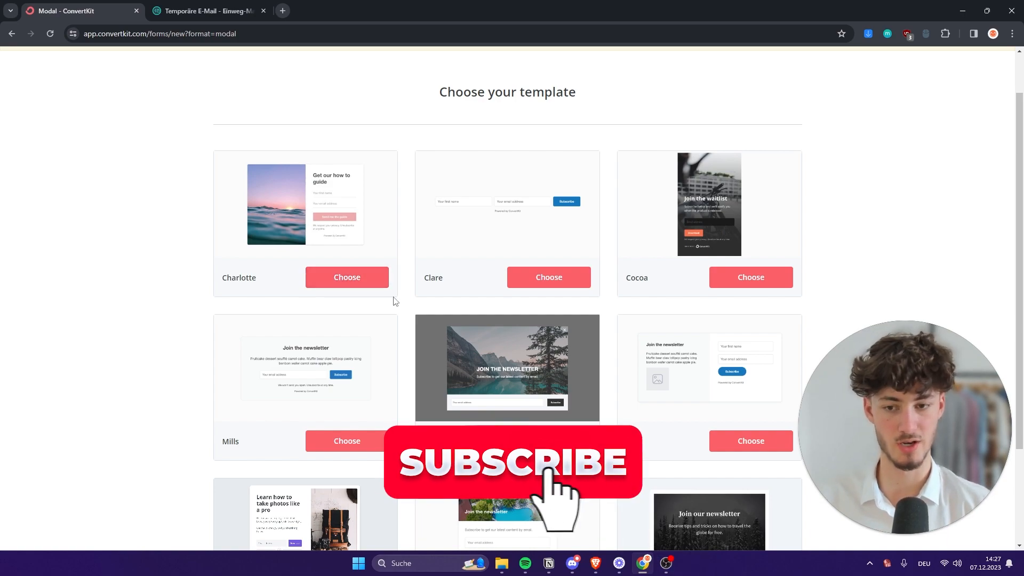
left_click(380, 284)
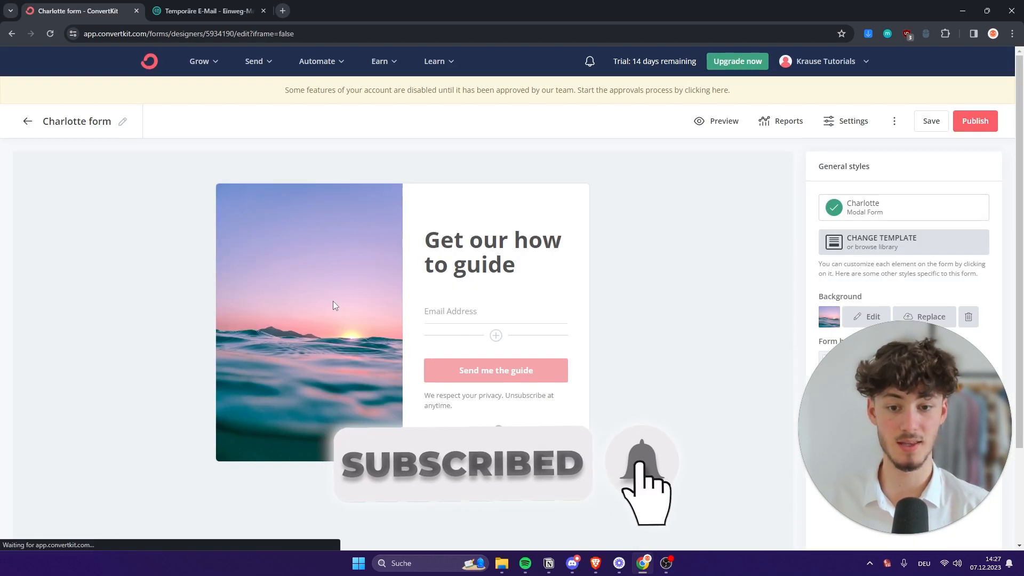
Replace the form's heading with "Make sure to subscribe to my Newsletter."
scroll(390, 276, "down", 1)
left_click(479, 198)
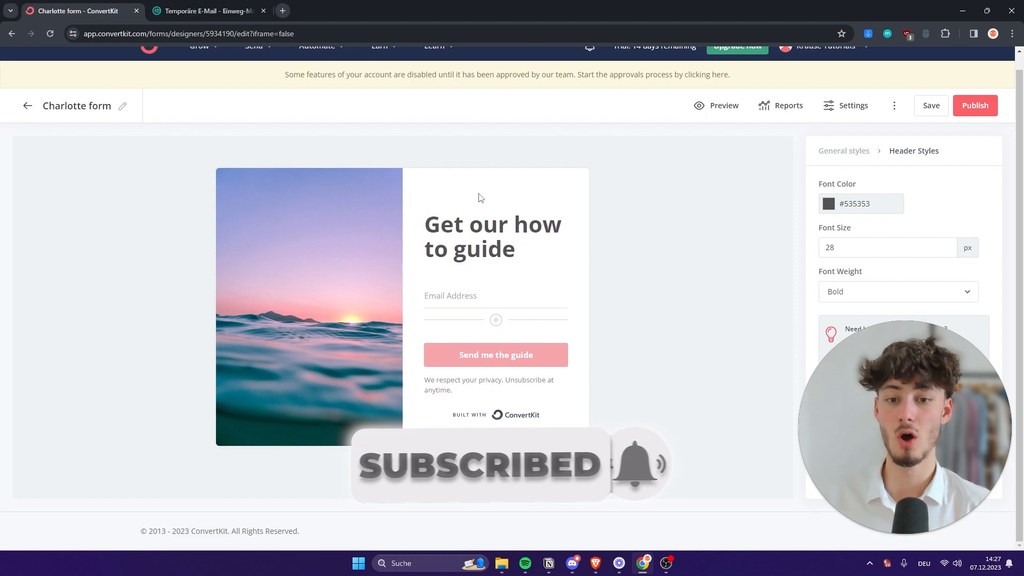
triple_click(483, 238)
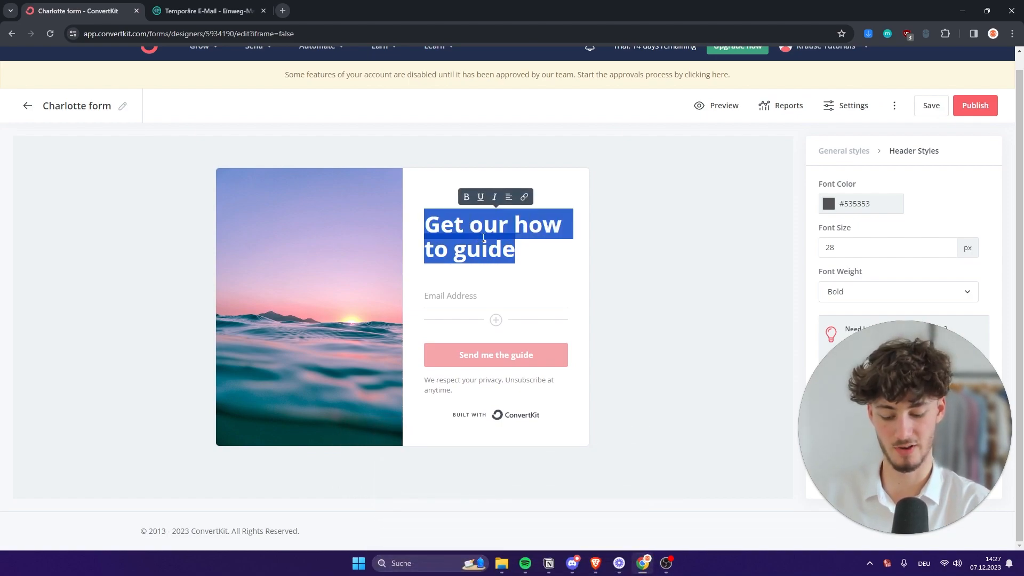
type("Make sure to subscribe to my NEwsl")
key("BackSpace")
key("BackSpace")
key("BackSpace")
key("BackSpace")
type("ewsletter.")
Add a First Name custom field to the form and move it above the Email Address field
left_click(464, 347)
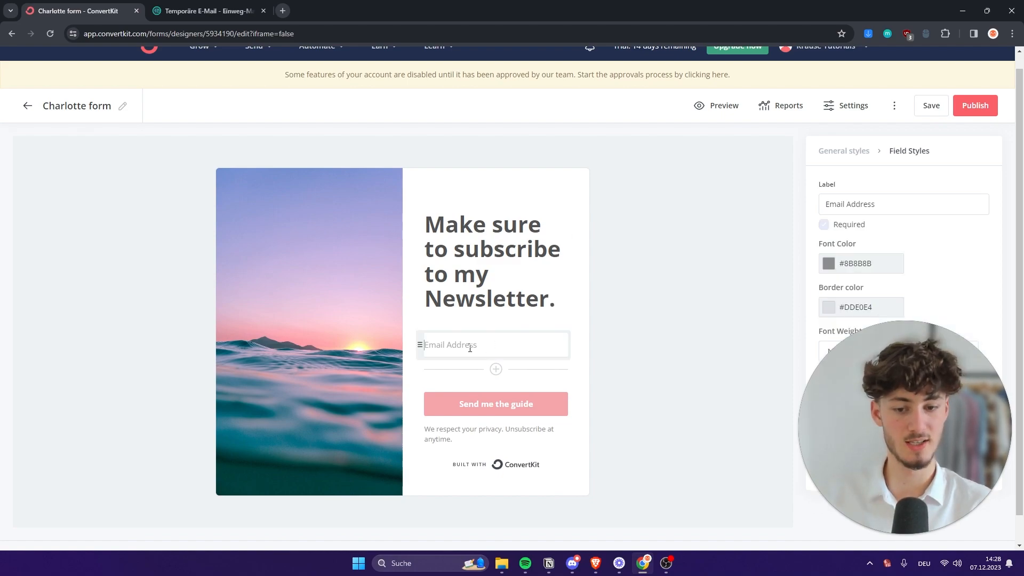
left_click(450, 342)
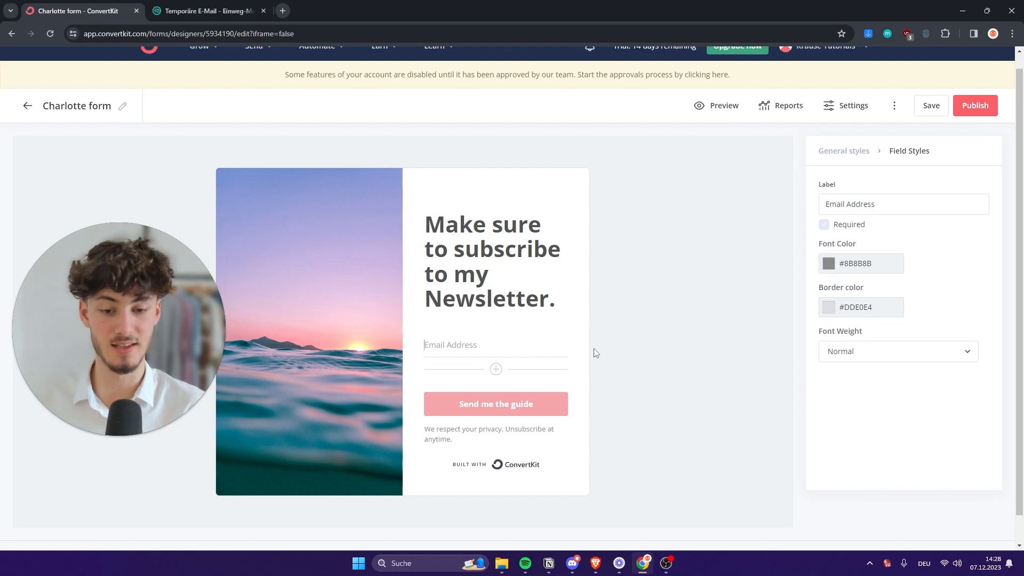
left_click(496, 369)
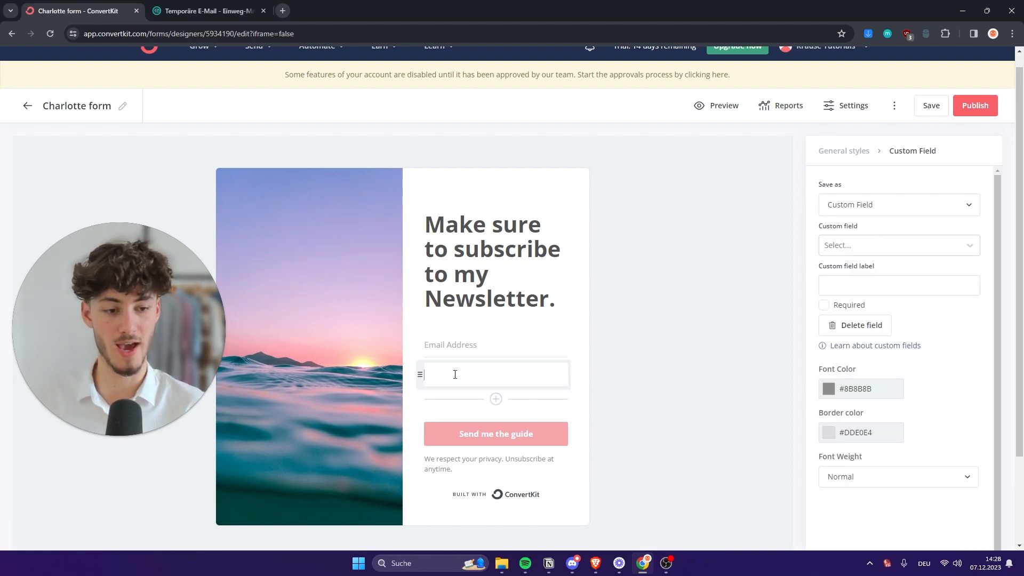
left_click(869, 246)
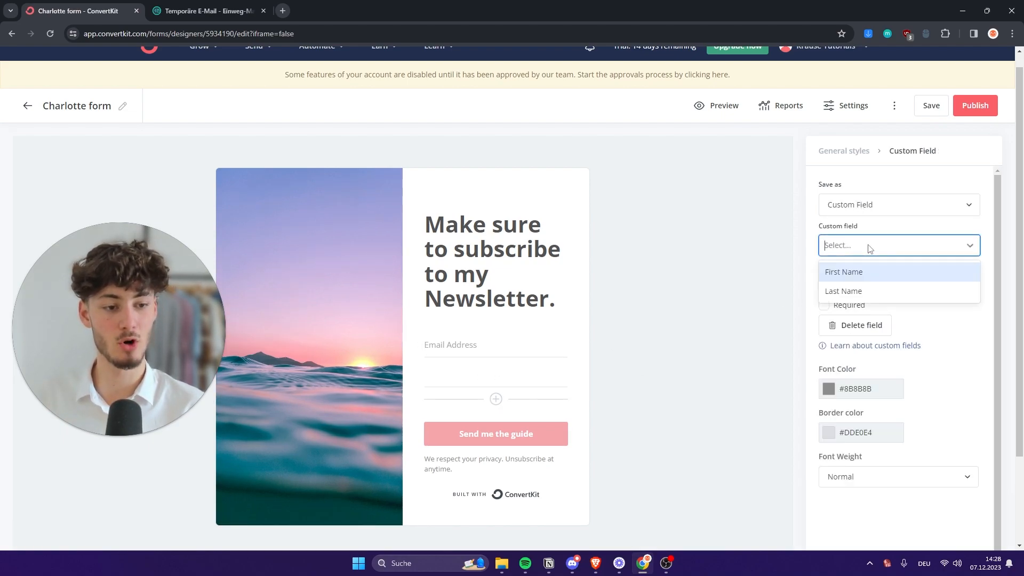
left_click(862, 272)
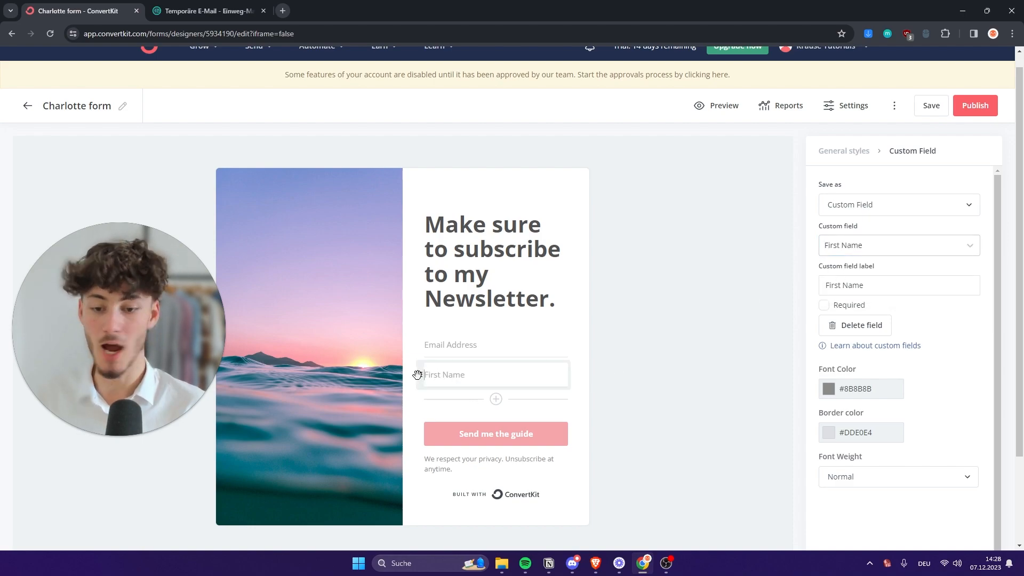
left_click_drag(419, 377, 435, 346)
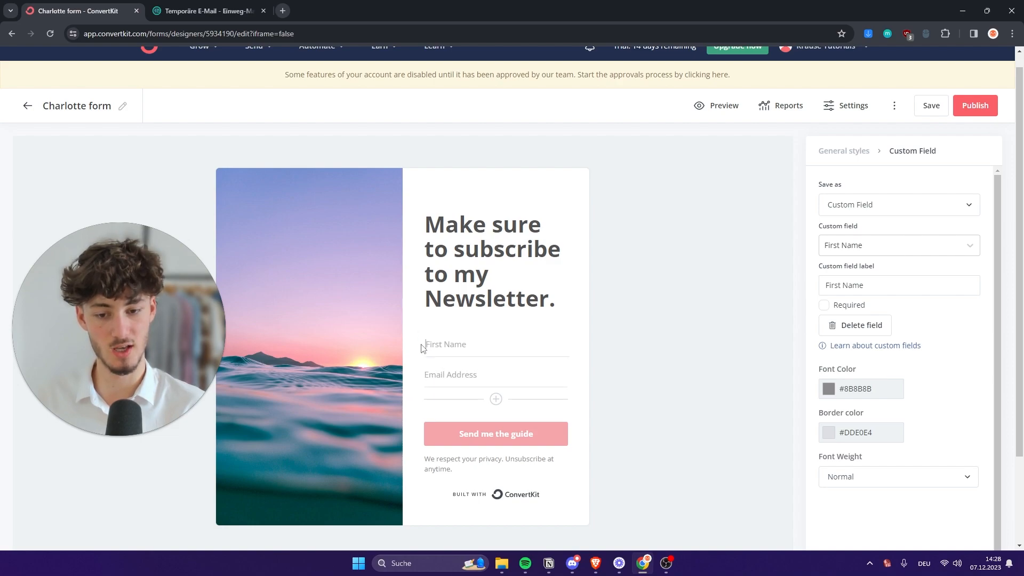
Add a Last Name custom field and place it between the First Name and Email Address fields
left_click(482, 398)
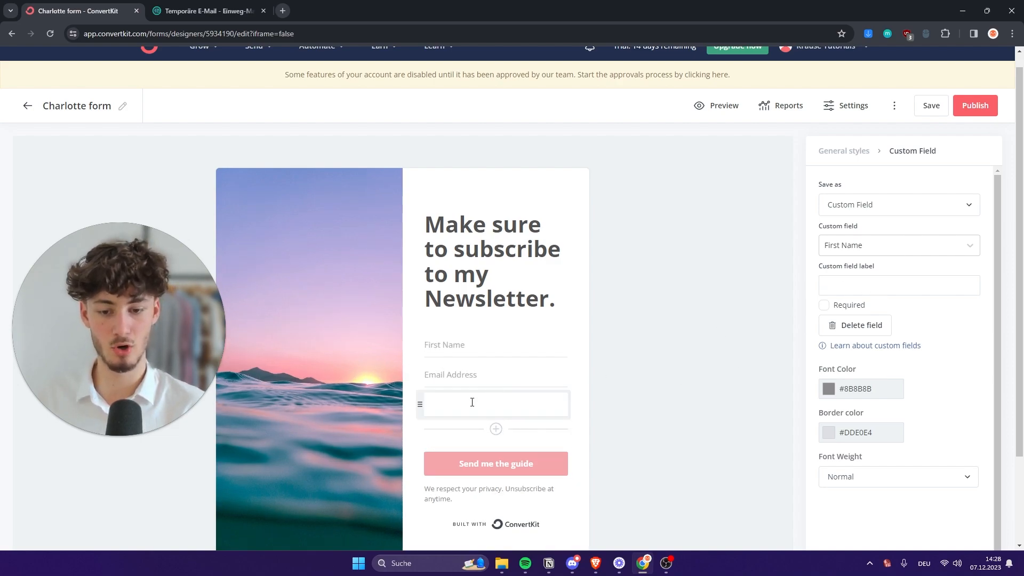
left_click(899, 247)
left_click(855, 290)
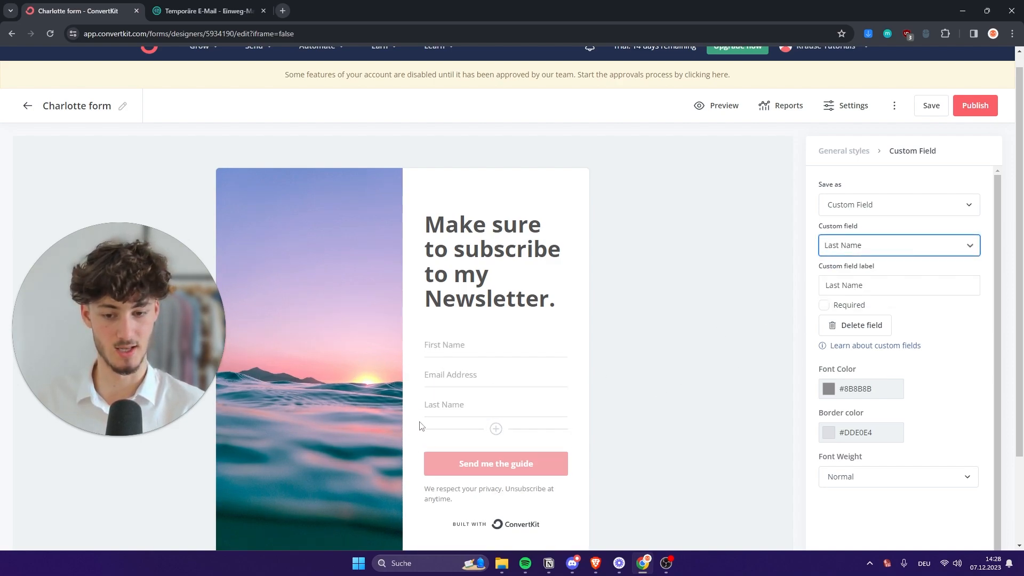
left_click_drag(417, 395, 424, 374)
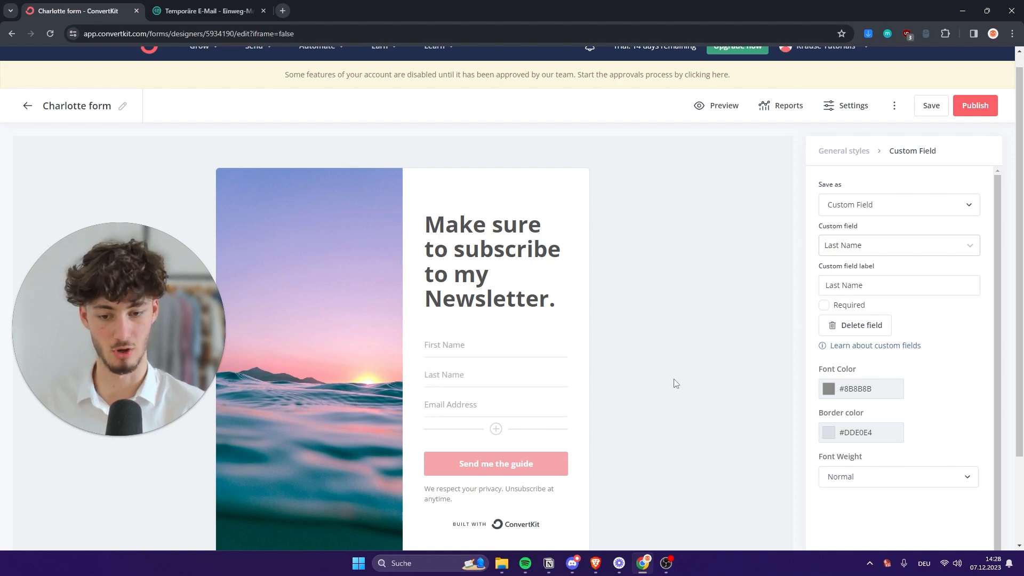
scroll(684, 384, "down", 2)
scroll(681, 384, "up", 2)
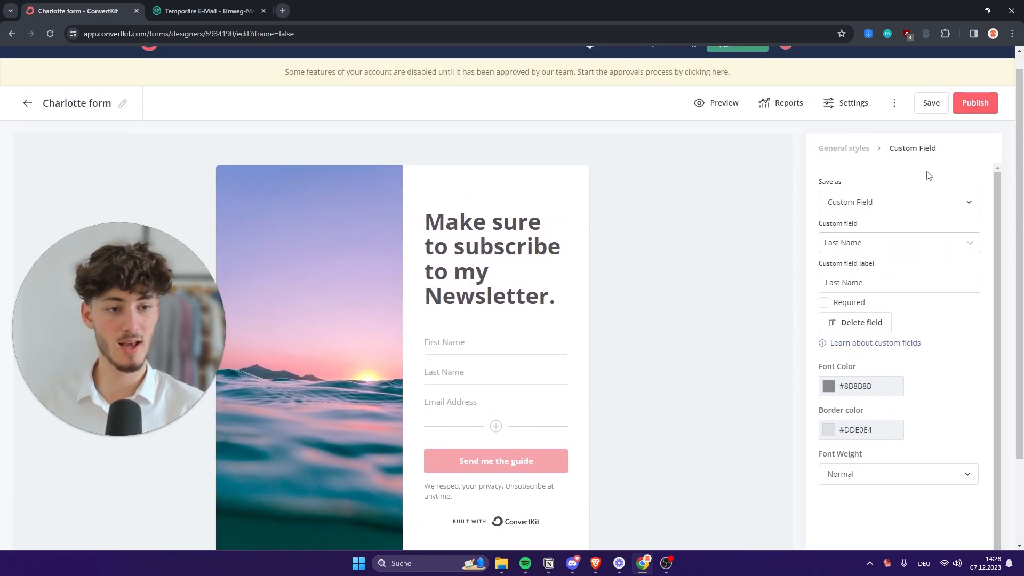
In the form's general styles, set the border radius to 11 px
left_click(864, 151)
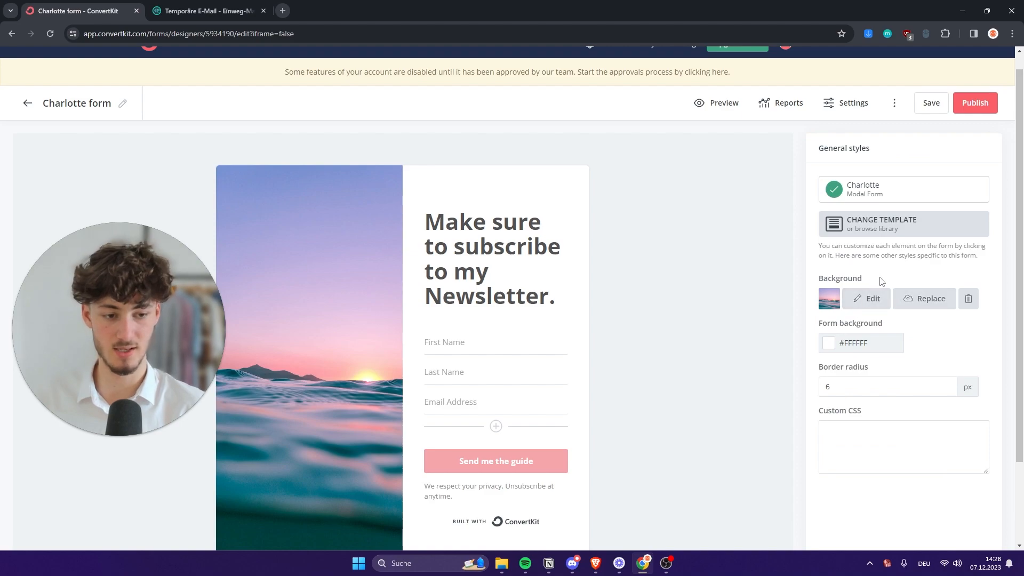
left_click_drag(825, 278, 880, 280)
left_click(825, 324)
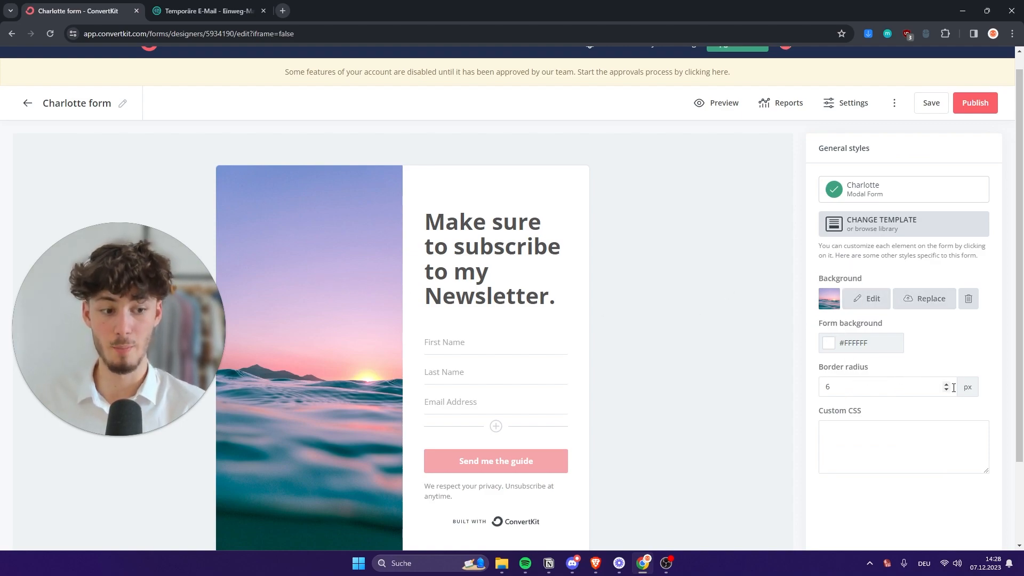
left_click(946, 384)
left_click(946, 384)
left_click(946, 384)
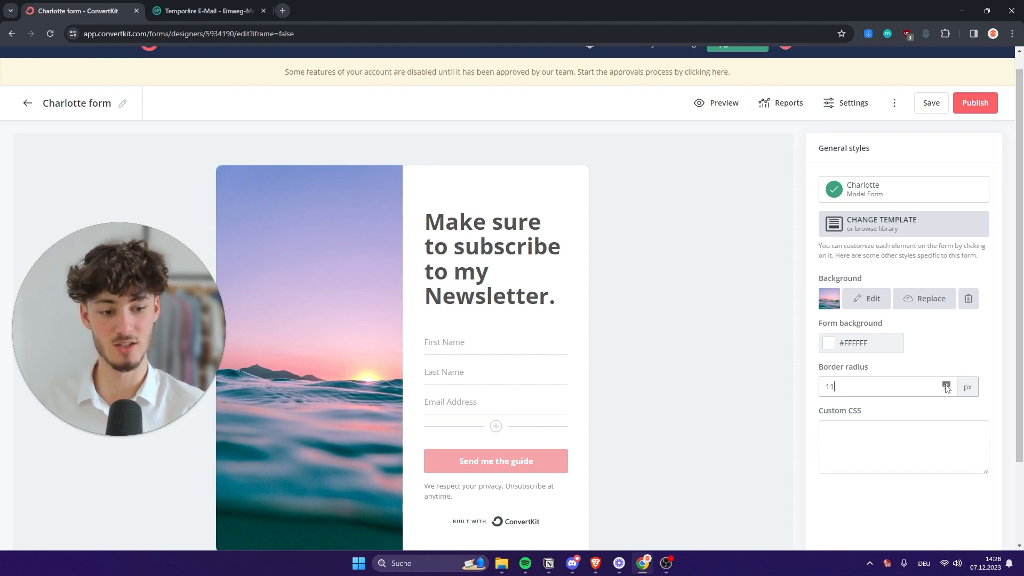
Publish the form and look through its JavaScript, HTML, Share, WordPress and Unbounce embed options
left_click(976, 103)
left_click_drag(425, 234, 334, 242)
left_click(389, 240)
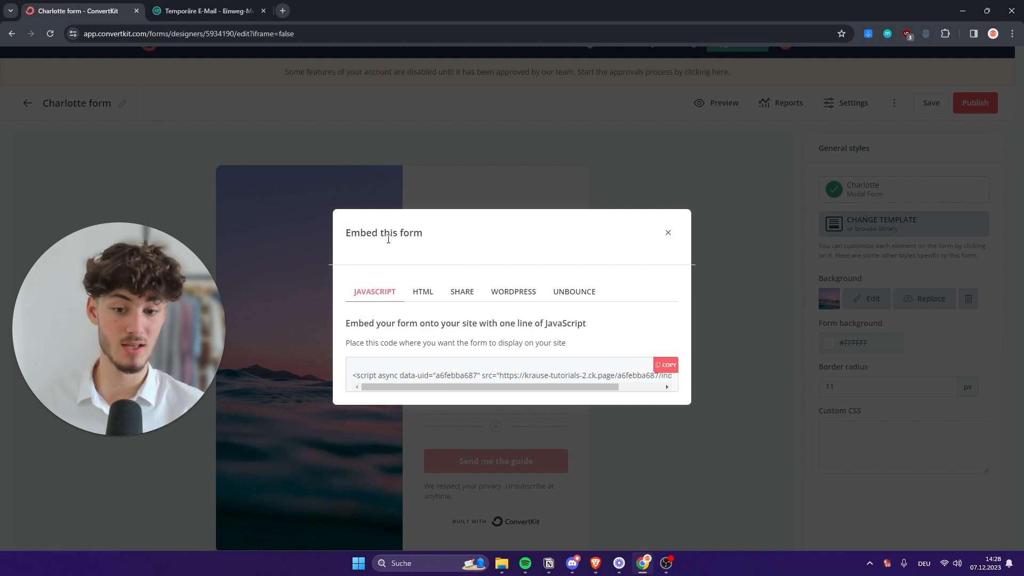
left_click(424, 302)
left_click(469, 240)
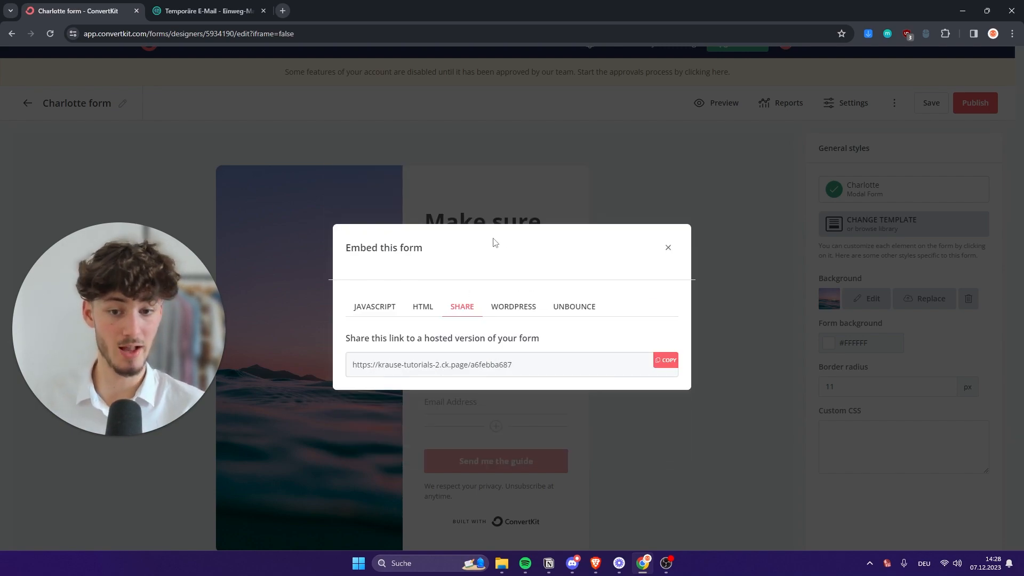
left_click(523, 300)
left_click(581, 300)
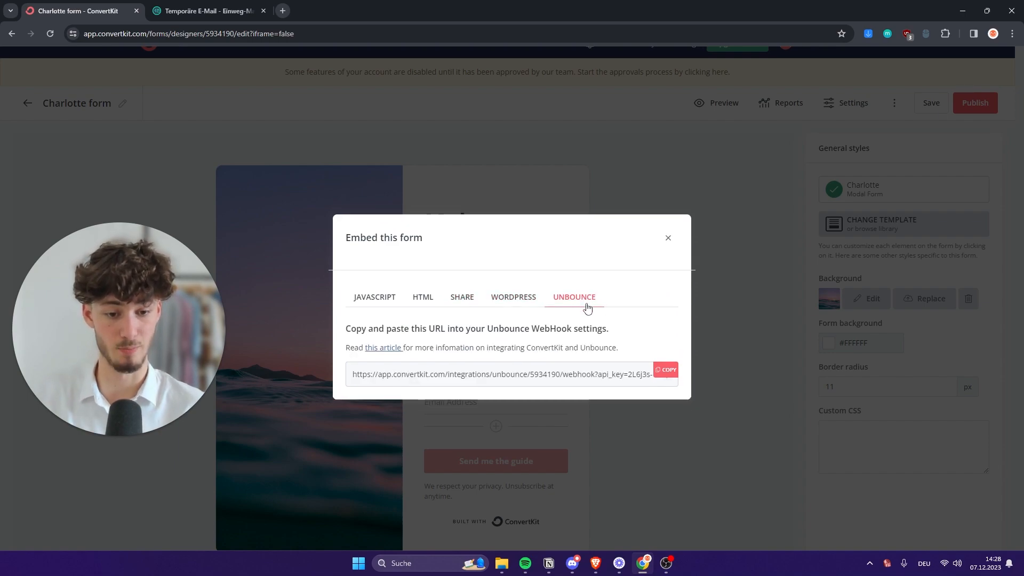
left_click(668, 238)
left_click(974, 102)
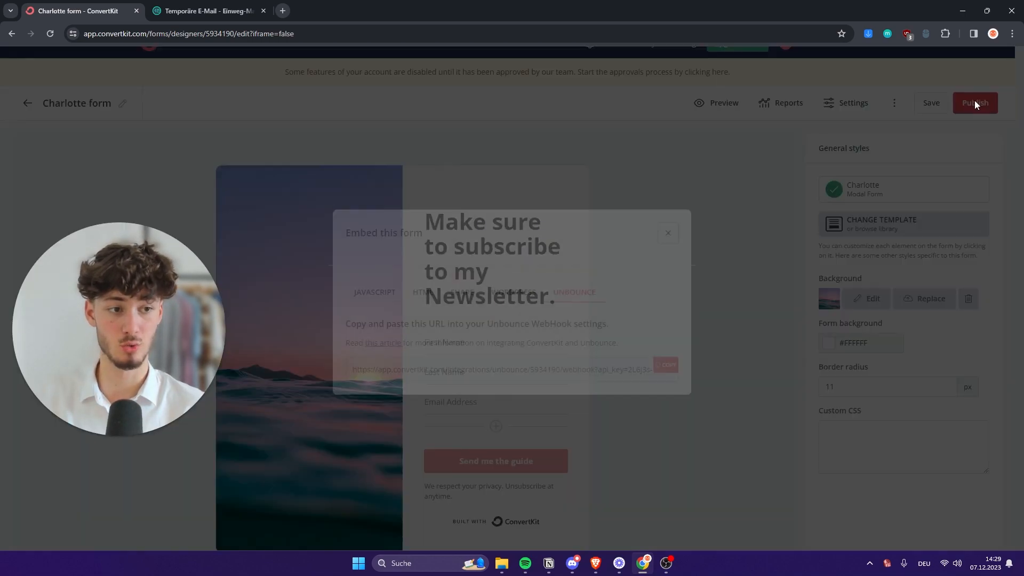
left_click(666, 233)
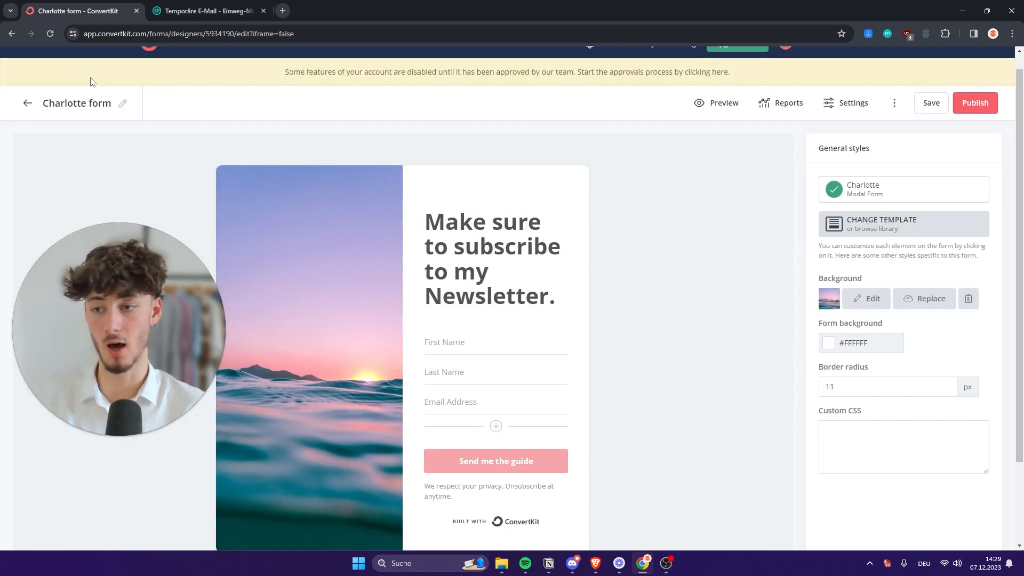
Leave the form editor for the Landing Pages & Forms overview and start a new landing page
left_click(27, 103)
left_click(559, 102)
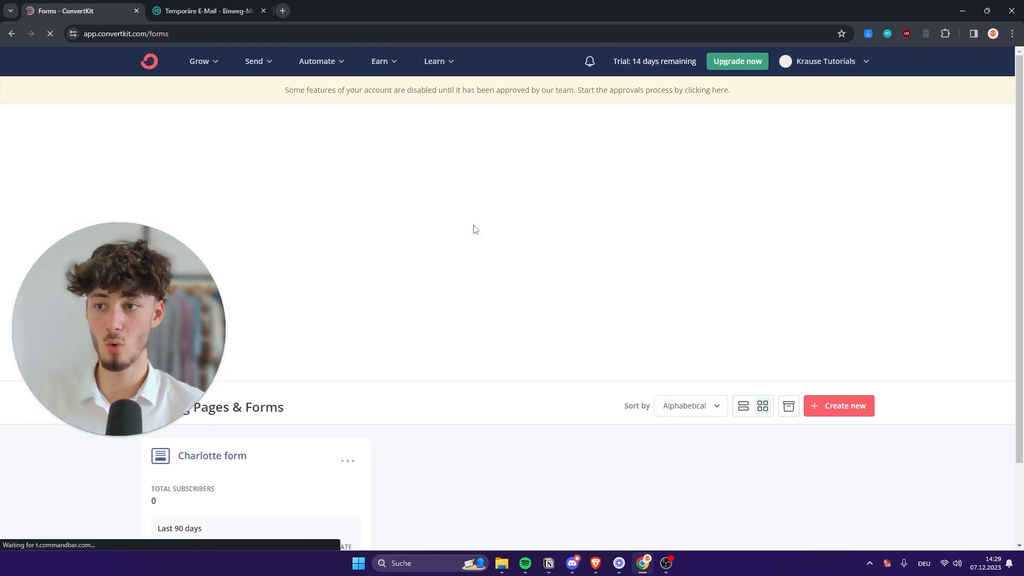
scroll(516, 246, "down", 2)
left_click(848, 315)
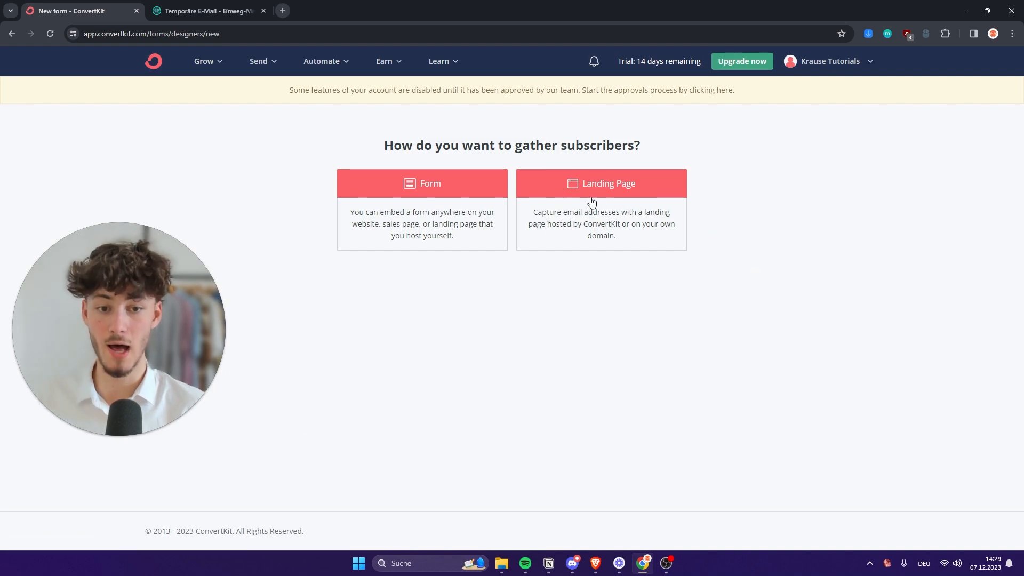
left_click(603, 224)
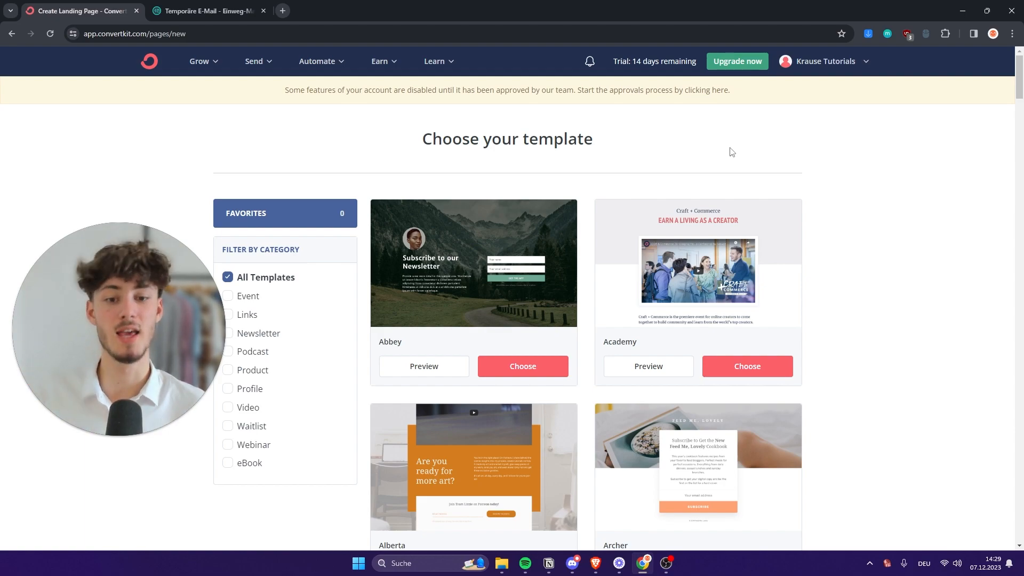
Browse the landing page templates and choose the dark Canyon template
scroll(843, 250, "down", 15)
scroll(851, 270, "down", 12)
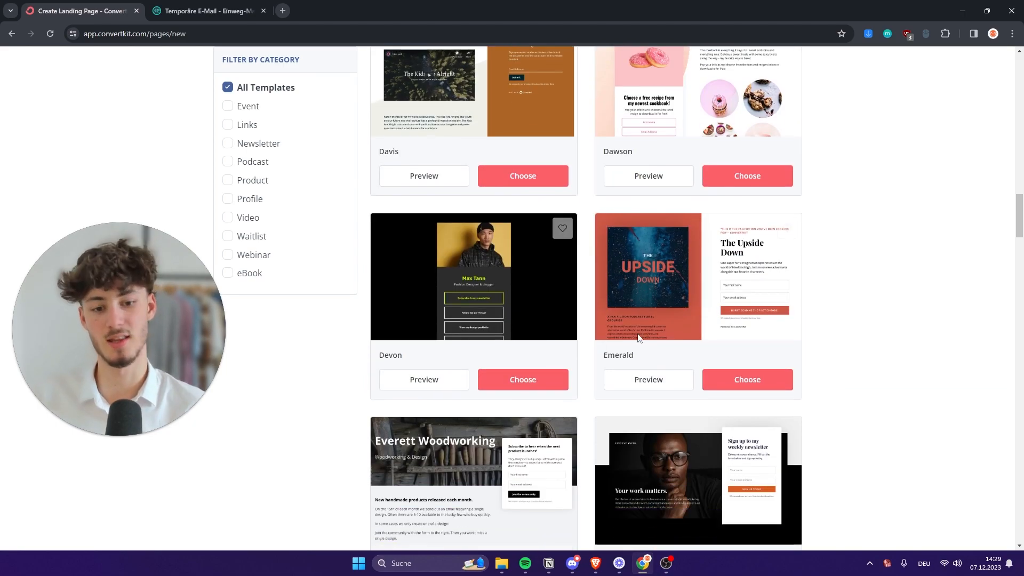
scroll(709, 267, "down", 7)
scroll(816, 277, "up", 15)
scroll(792, 267, "up", 7)
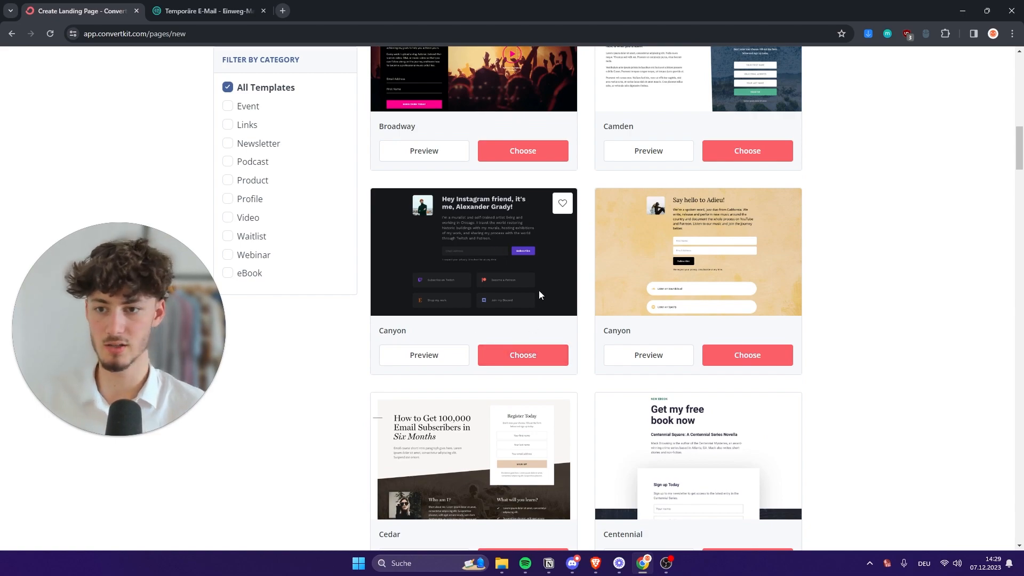
left_click(524, 349)
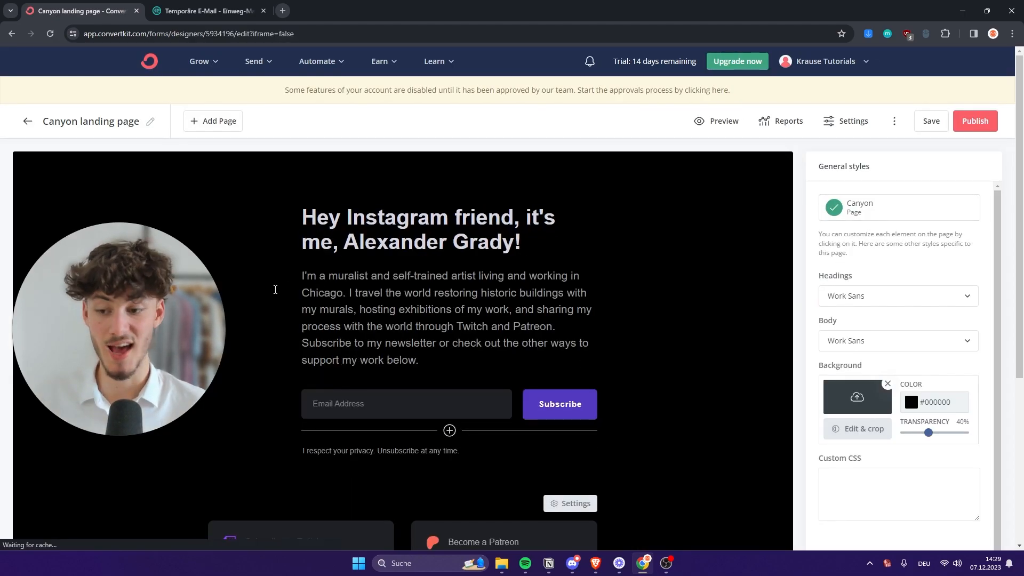
Add a First Name custom field to the landing page's signup form and move it above Email Address
scroll(388, 287, "down", 3)
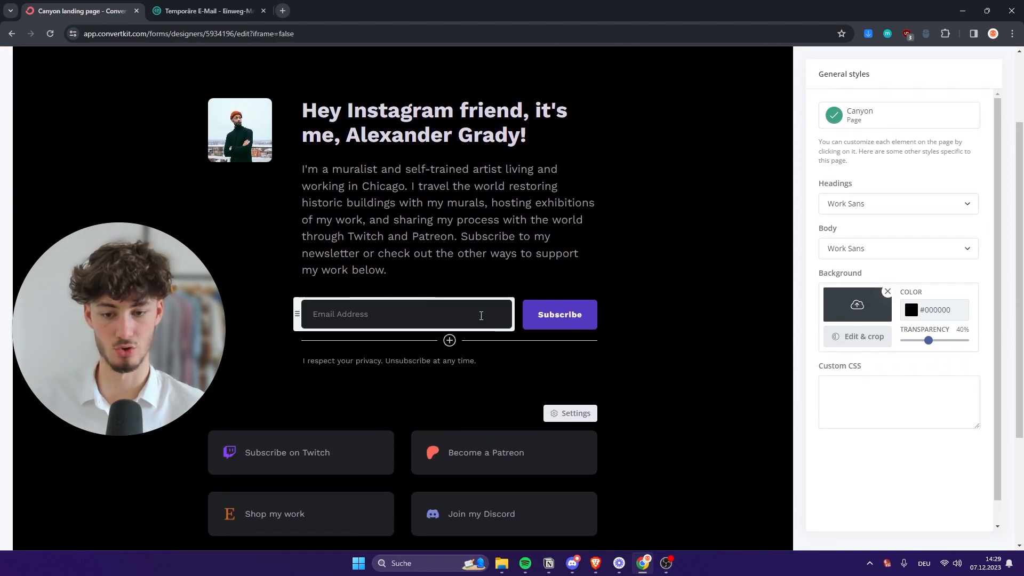
scroll(528, 333, "down", 3)
scroll(532, 329, "up", 5)
scroll(478, 310, "down", 3)
left_click(449, 288)
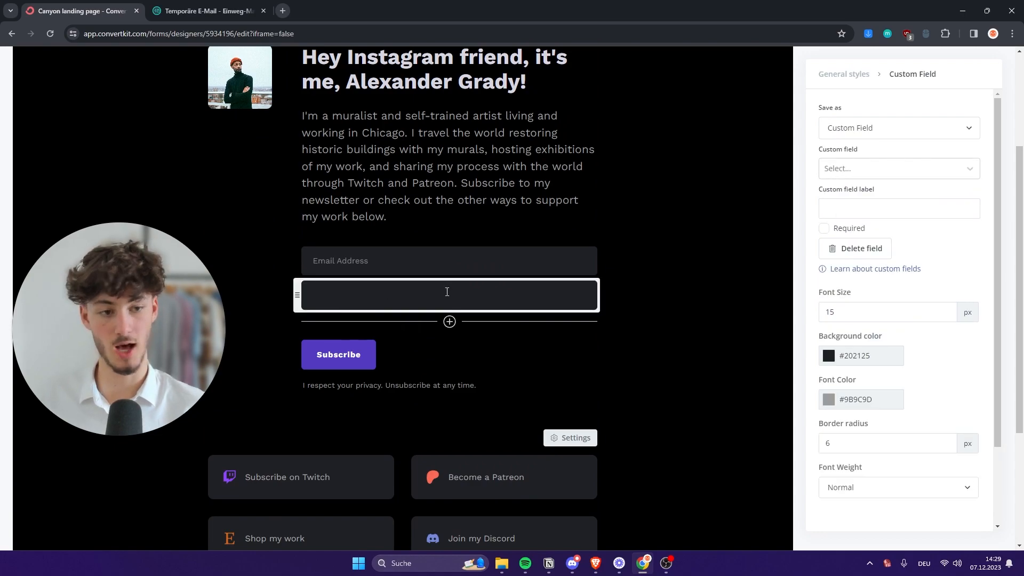
left_click(854, 169)
left_click(846, 194)
left_click_drag(296, 297, 309, 260)
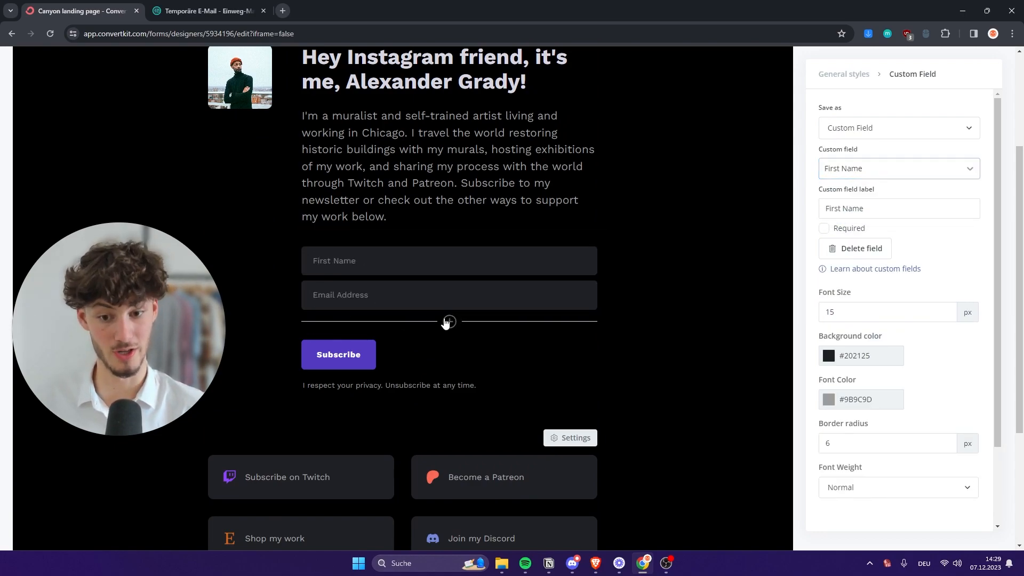
Add a Last Name custom field to the landing page and place it between First Name and Email Address
left_click(449, 322)
left_click(891, 171)
left_click(880, 221)
left_click_drag(297, 327, 308, 295)
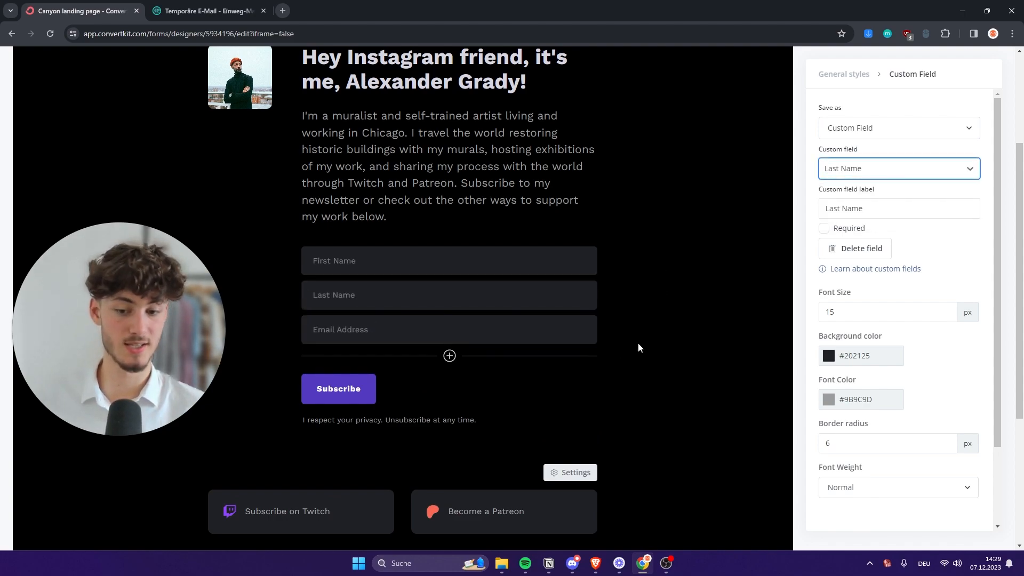
Examine the settings of the landing page's Subscribe button, profile image, and Twitch and Patreon links
left_click(342, 396)
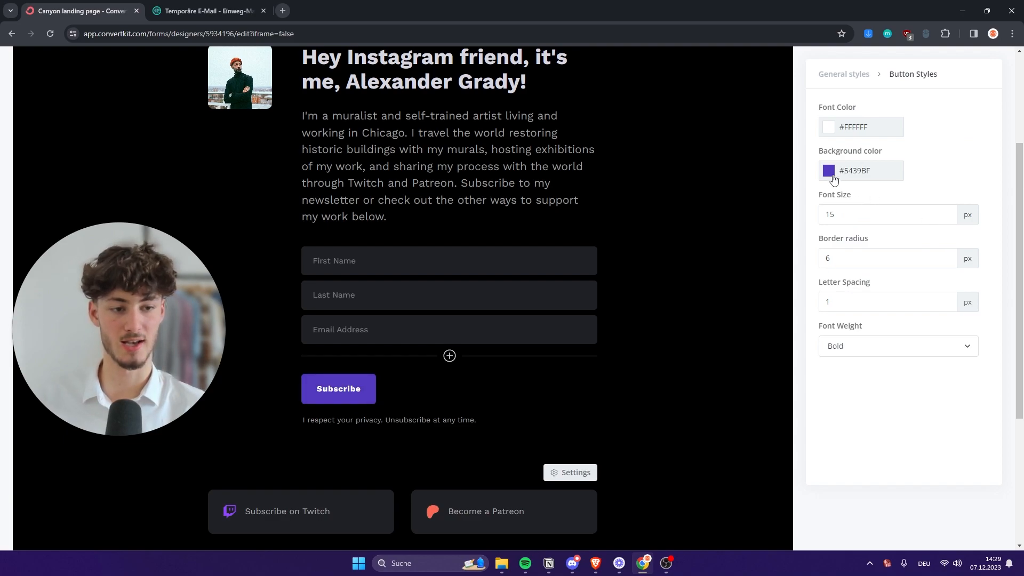
left_click(830, 172)
left_click(338, 395)
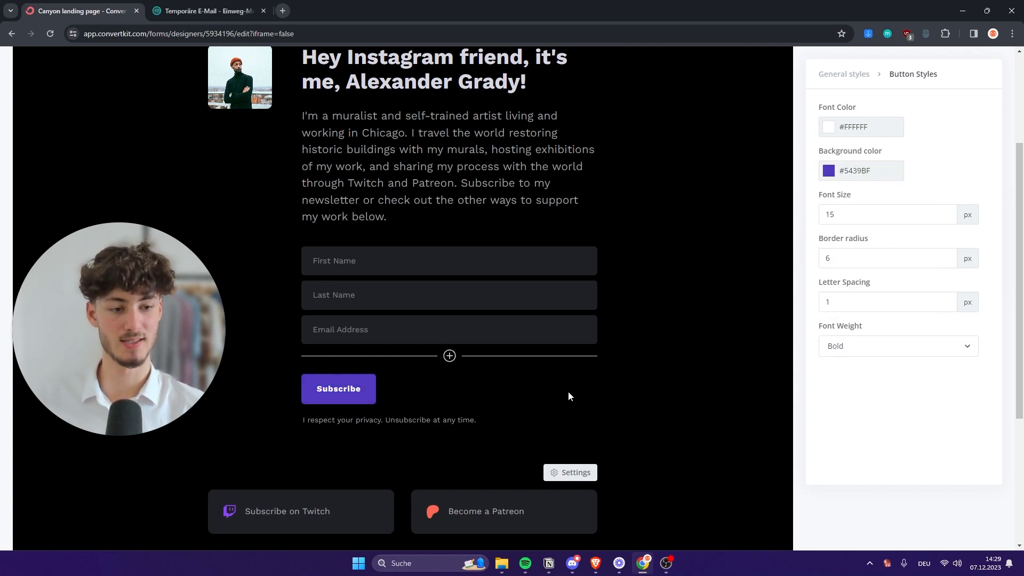
scroll(526, 297, "up", 1)
left_click(283, 231)
scroll(283, 231, "up", 2)
left_click(280, 227)
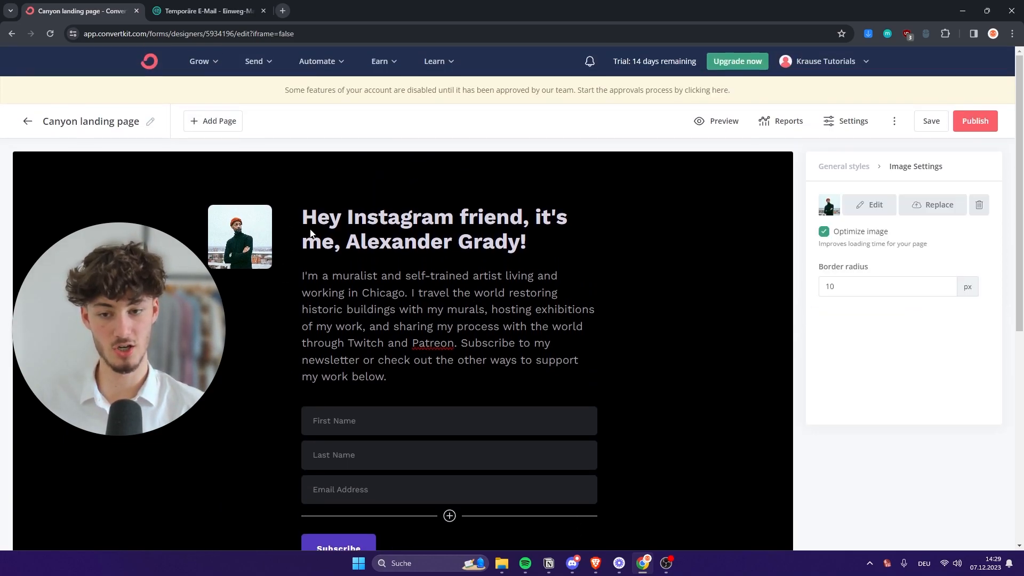
scroll(579, 310, "down", 7)
left_click(329, 289)
left_click(526, 288)
scroll(626, 199, "up", 8)
scroll(634, 197, "up", 1)
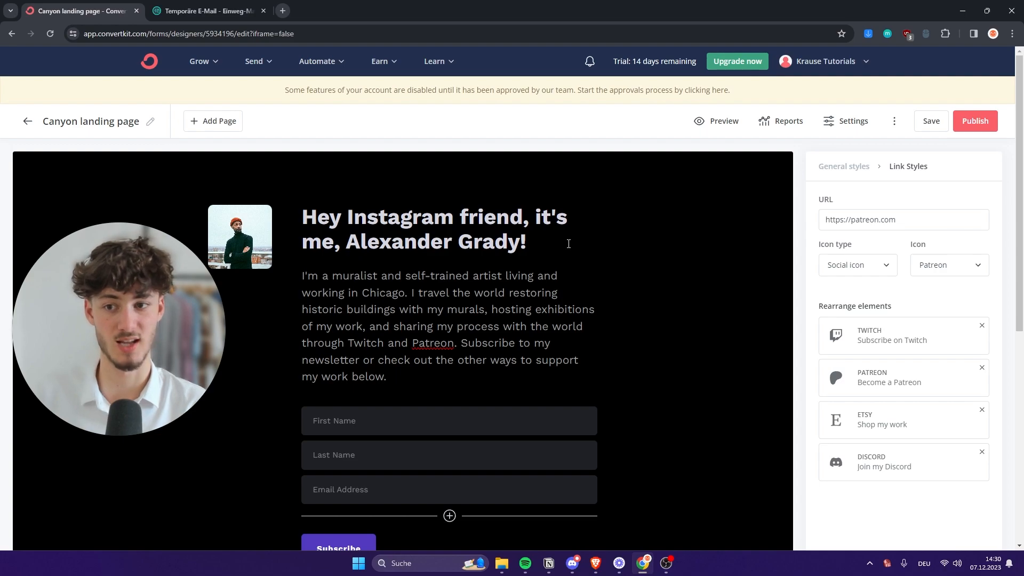
Leave the landing page editor and view the Creator Network Recommendations page
left_click(151, 66)
left_click(559, 101)
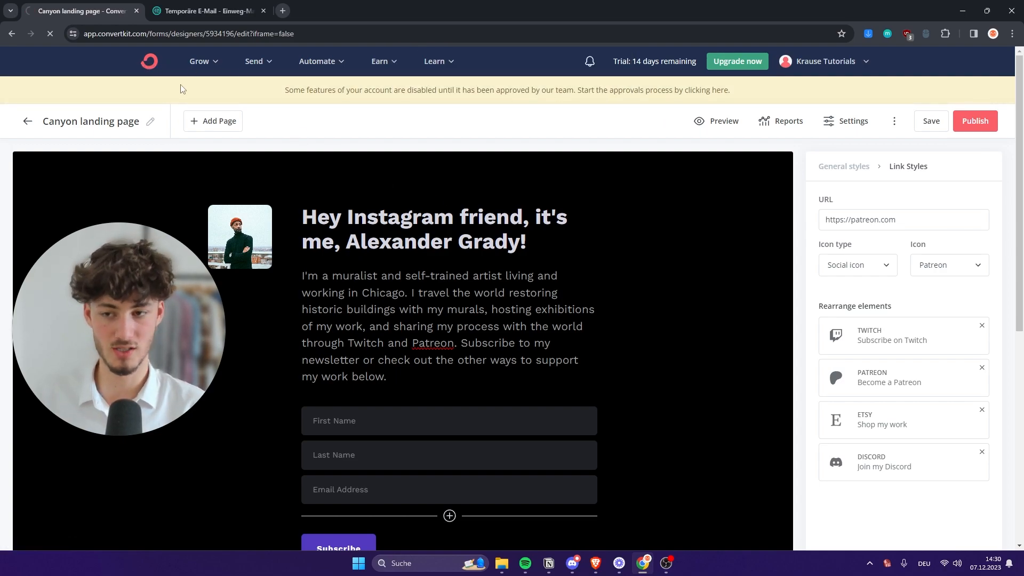
left_click(207, 63)
left_click(454, 187)
scroll(494, 259, "down", 1)
scroll(496, 256, "up", 1)
left_click_drag(380, 238, 636, 246)
left_click(632, 252)
View the Email Templates page and open the Creator Profile
left_click(269, 63)
left_click(530, 108)
left_click(205, 62)
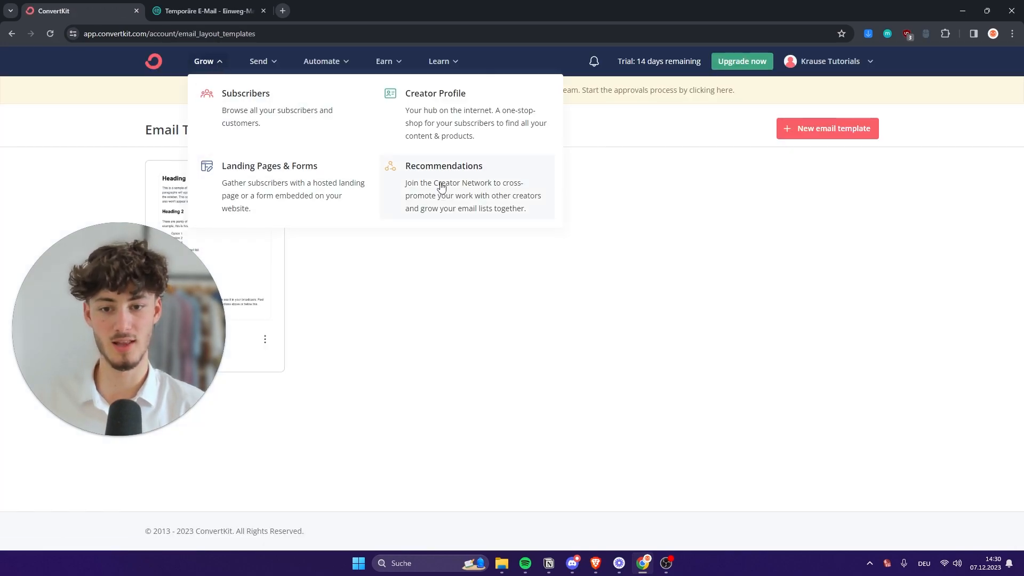
left_click(460, 101)
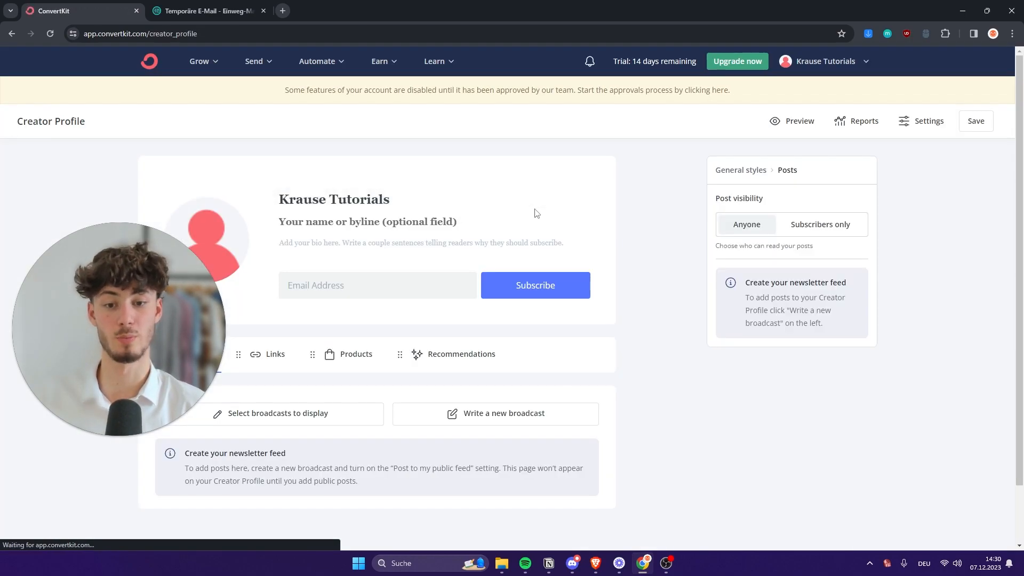
Look over the Creator Profile page, return to the dashboard, and view the available Send and Automate features
scroll(445, 212, "down", 1)
scroll(606, 295, "up", 1)
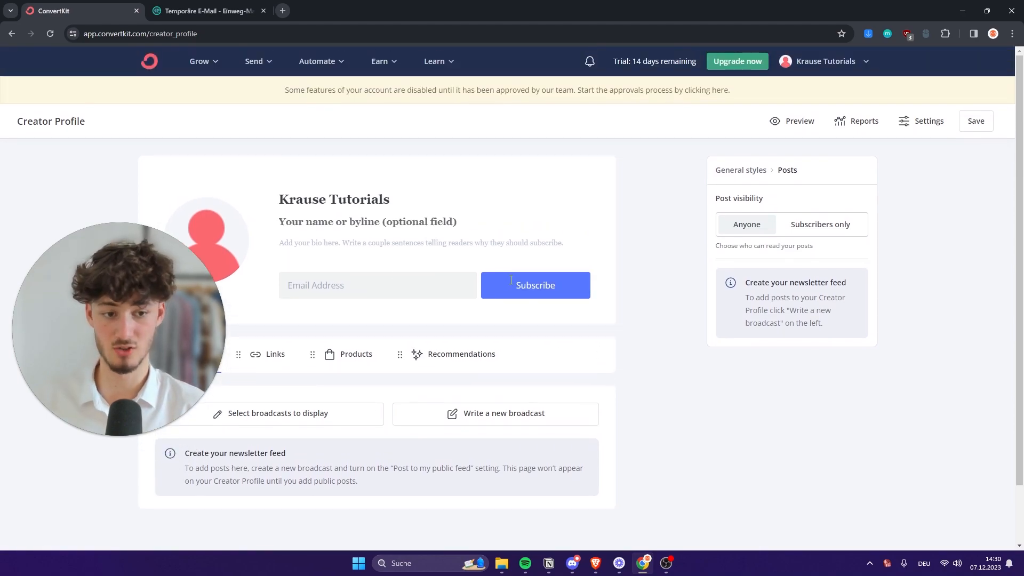
left_click(155, 67)
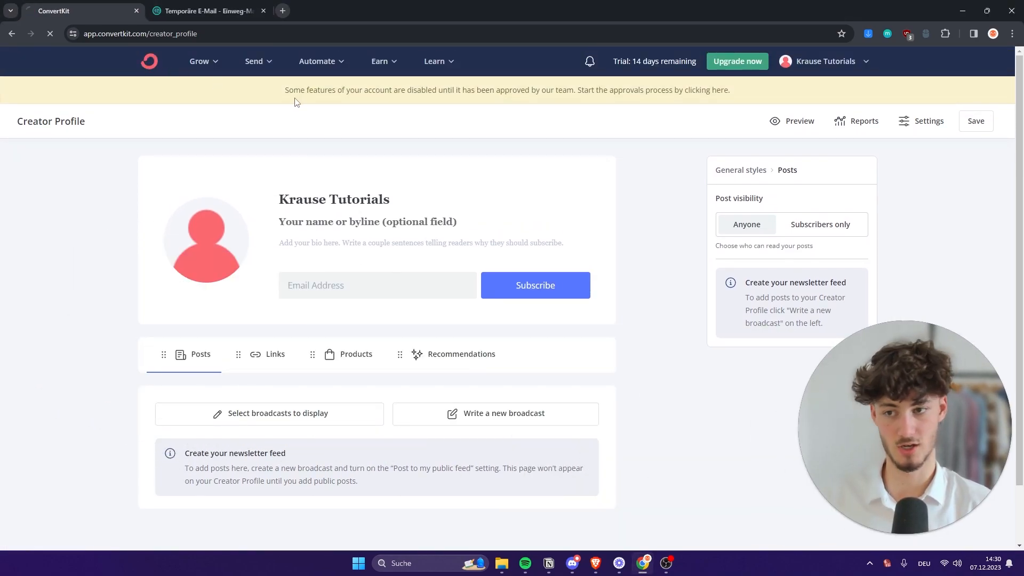
left_click(259, 61)
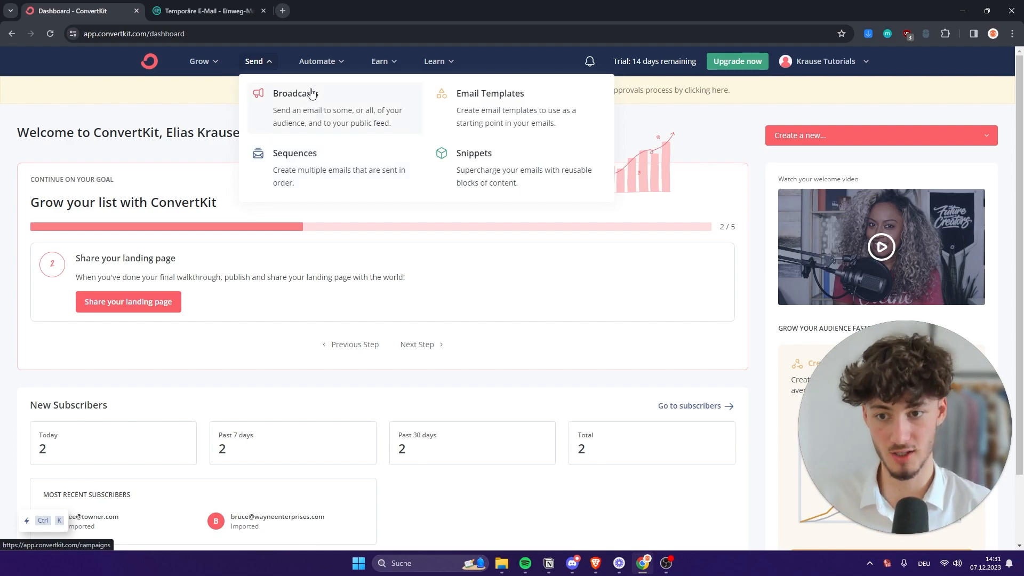
left_click(335, 63)
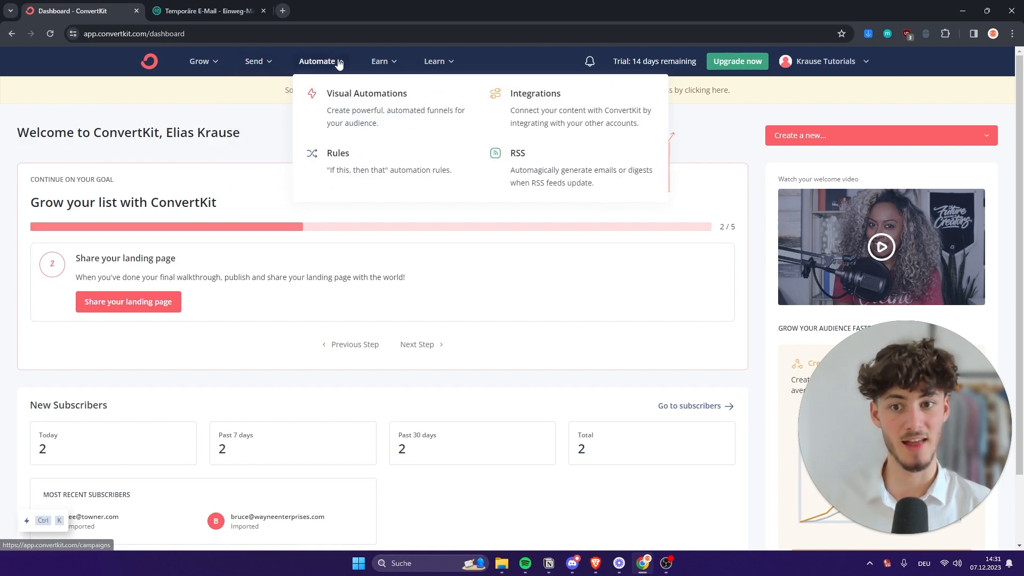
Create a new broadcast, browsing the starting-point designs and choosing the Text only template
left_click(261, 65)
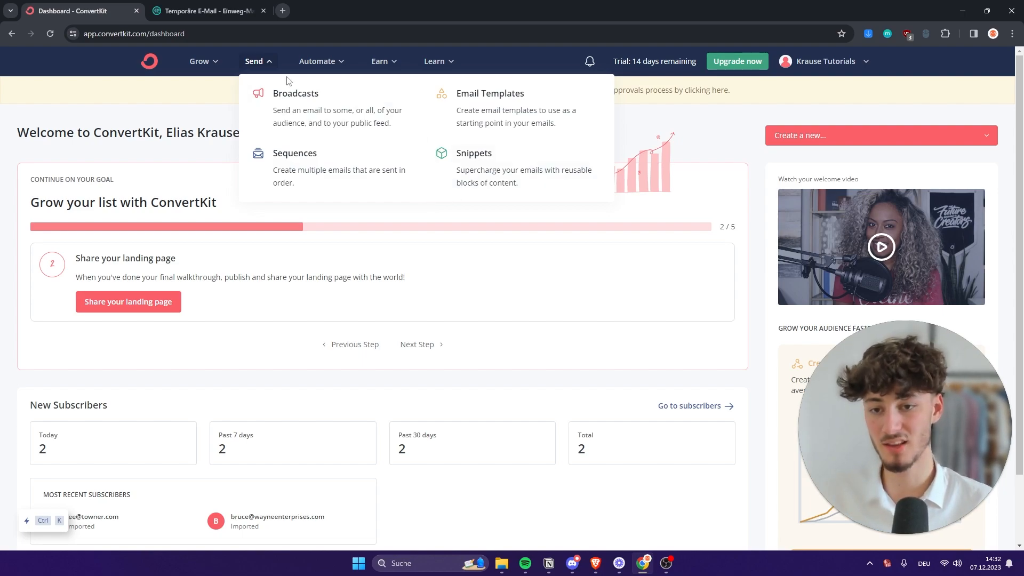
left_click(356, 114)
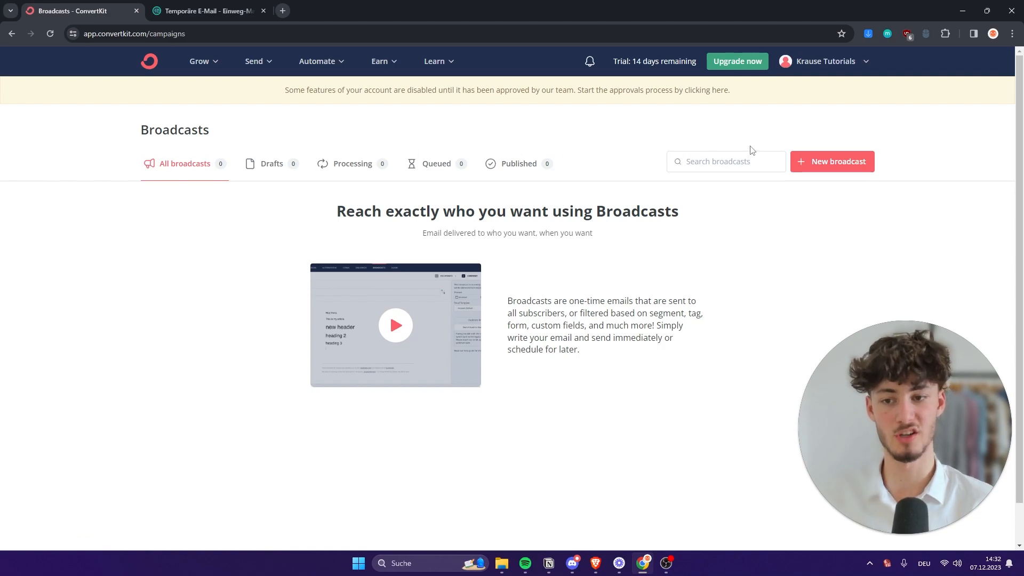
left_click(820, 161)
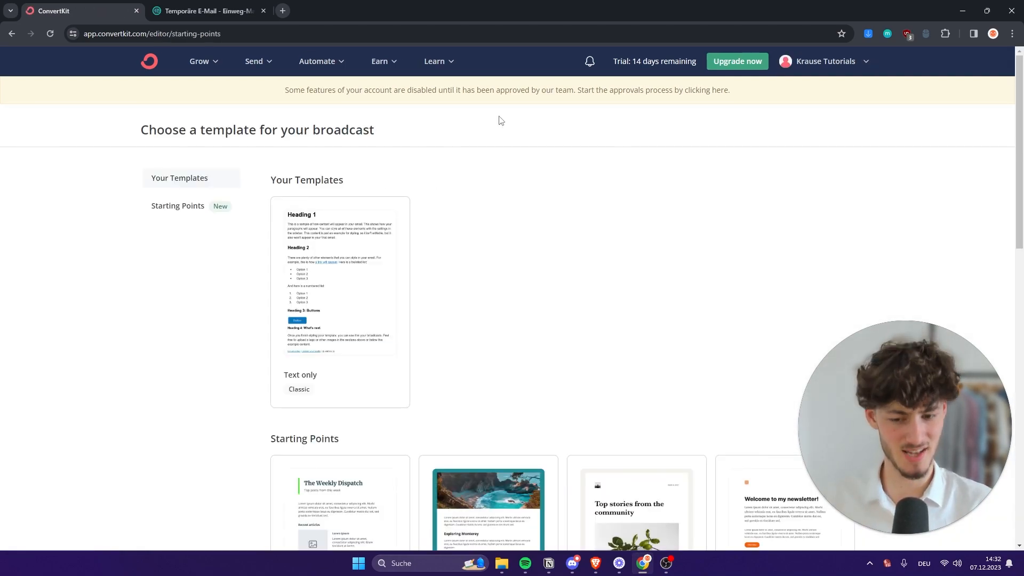
scroll(518, 171, "down", 12)
scroll(533, 224, "down", 1)
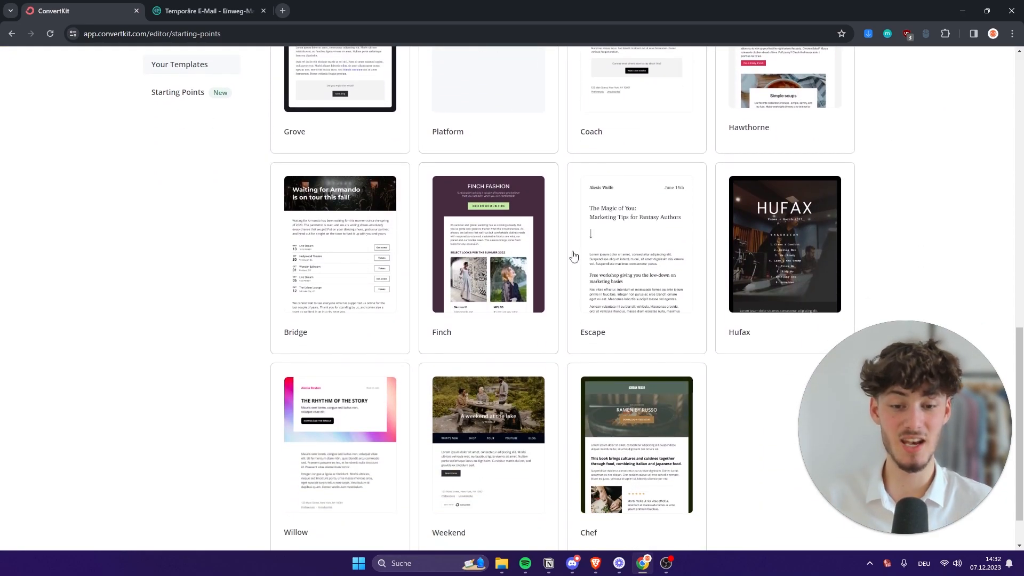
scroll(647, 240, "down", 1)
scroll(731, 422, "up", 15)
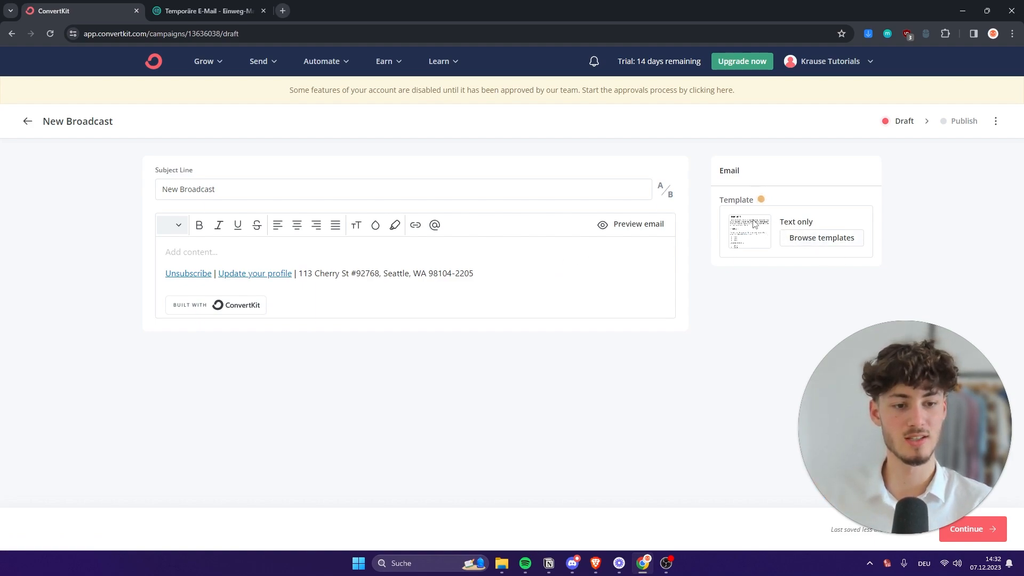
Set the broadcast's subject line to "Have you heard about our new offer where 10 people already won..."
left_click_drag(717, 166, 459, 356)
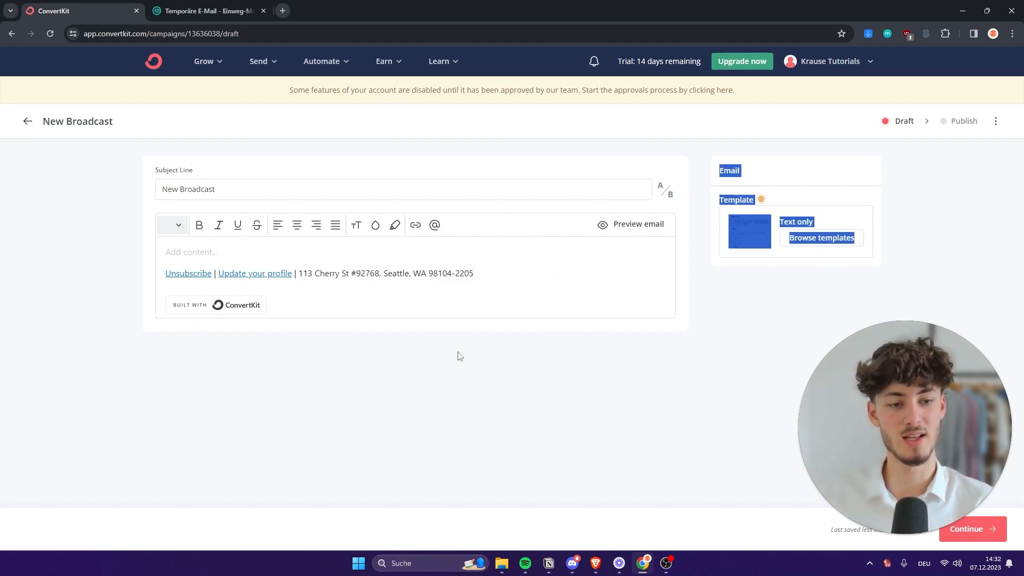
left_click(903, 274)
left_click_drag(156, 171, 204, 172)
left_click(205, 172)
double_click(197, 189)
left_click(197, 190)
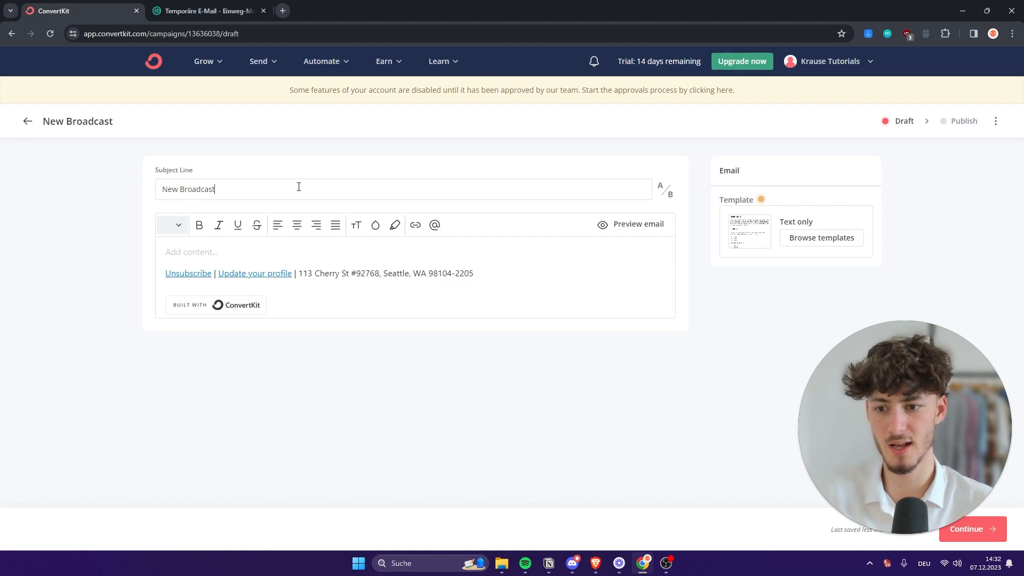
key("ctrl+a")
type("Have you hear")
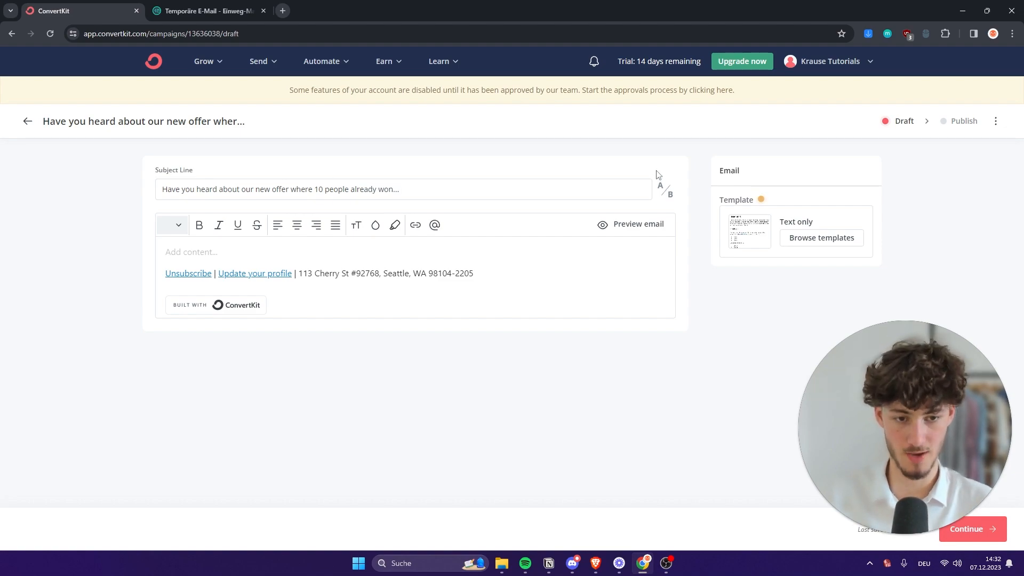
Add a second subject line for A/B testing to the broadcast and remove it again
left_click(674, 198)
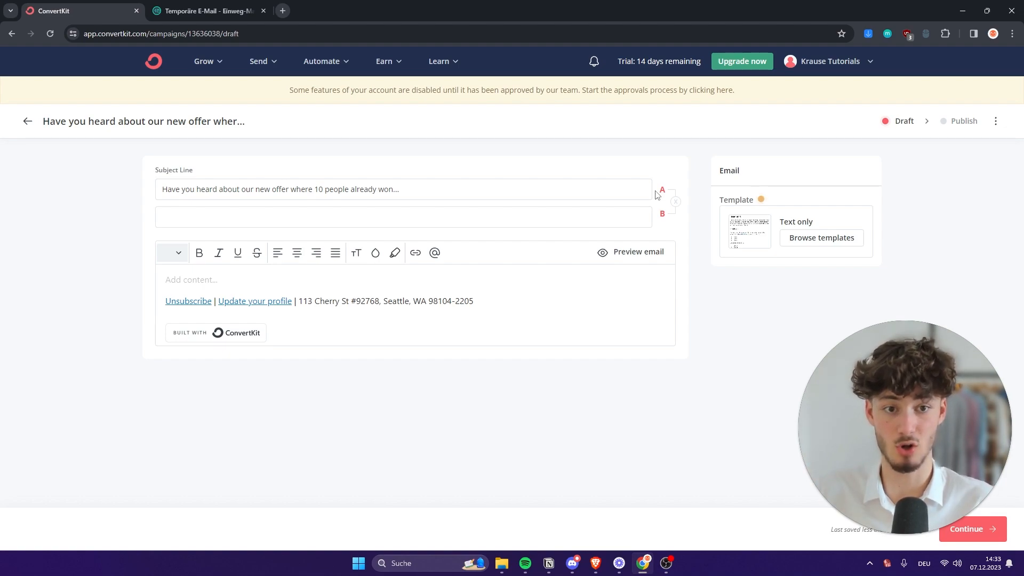
left_click_drag(205, 170, 130, 172)
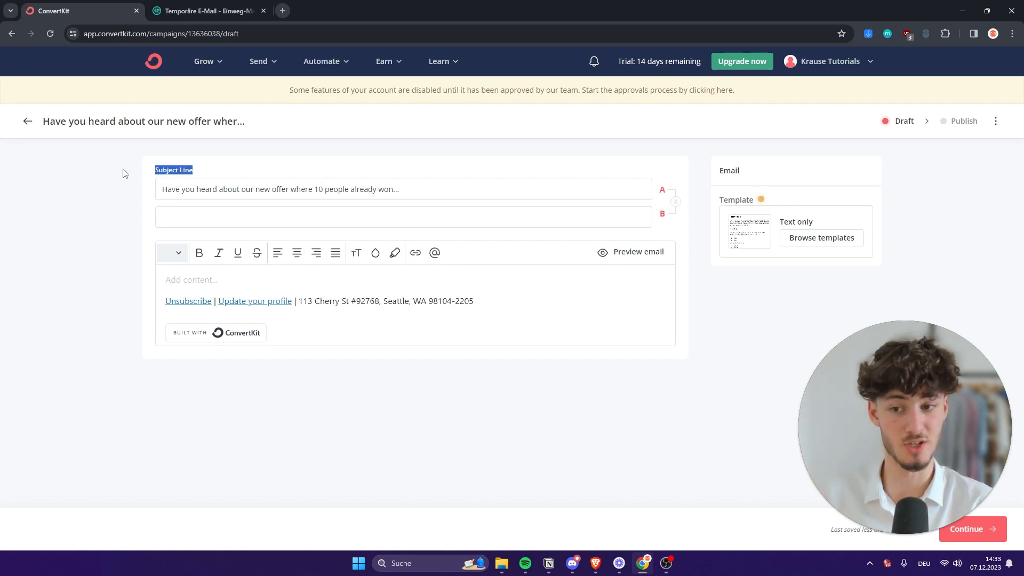
left_click(702, 220)
left_click(675, 202)
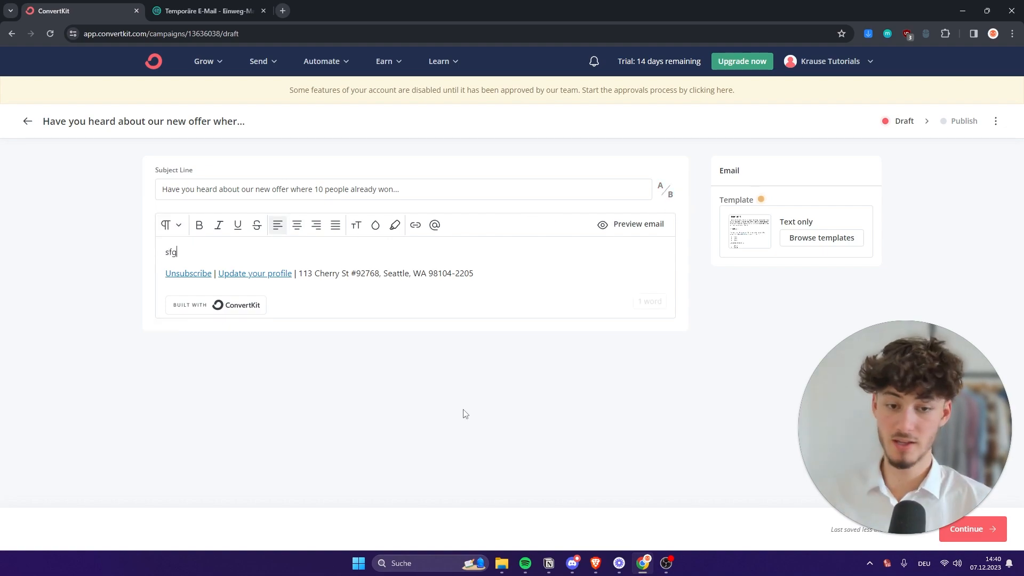
Fill the email body with short placeholder lines: "sfgsdfg", "sfdg", "sdf", "gsfd" and "sdfg"
key("Return")
type("sfdg")
key("Return")
type("sdf")
key("Return")
type("gsfd")
key("Return")
type("sdfg")
key("Return")
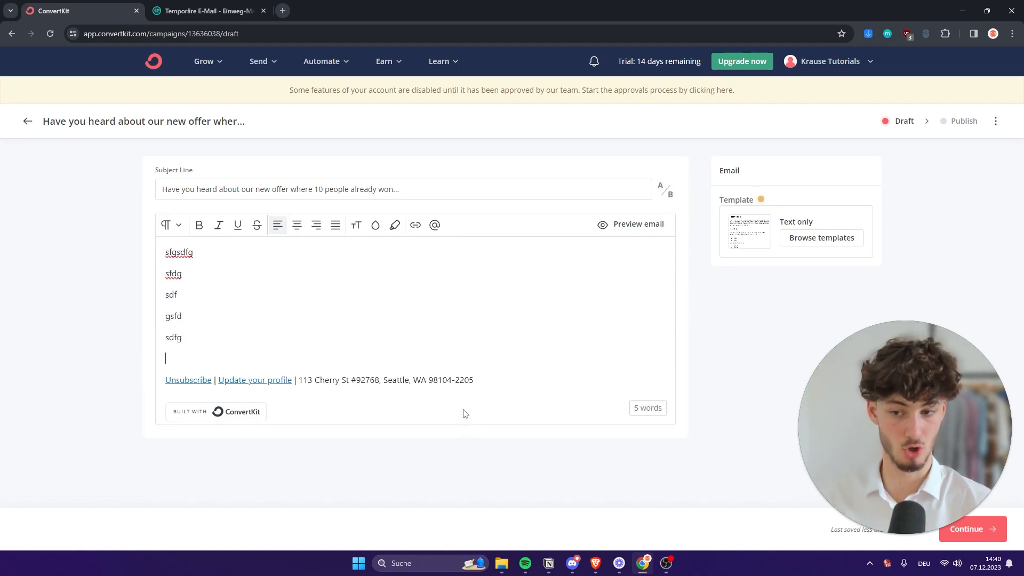
Continue to the broadcast's publishing settings and select the account's e-mail as the from address
left_click_drag(943, 508, 947, 422)
left_click(968, 528)
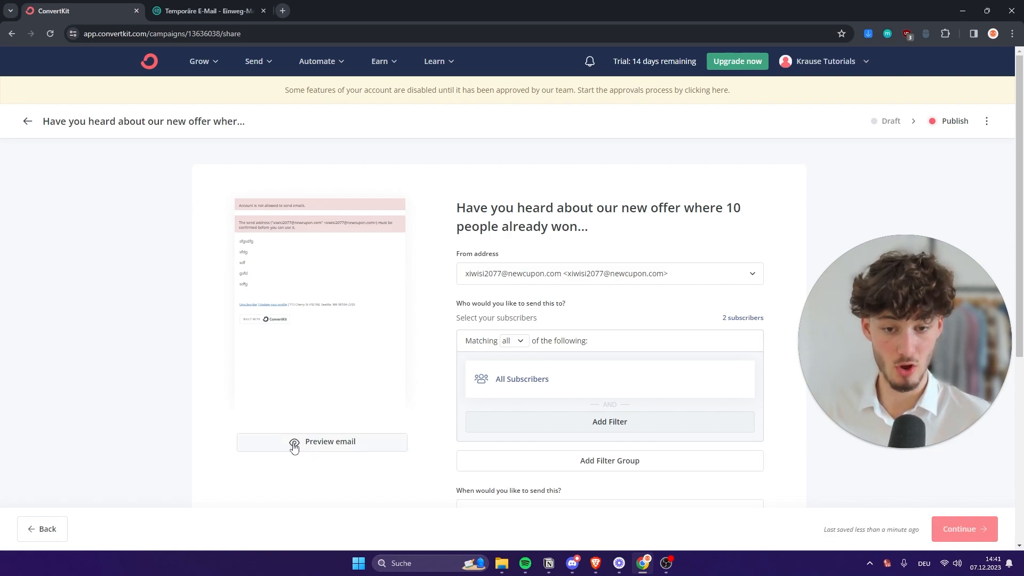
left_click_drag(455, 254, 517, 254)
left_click(519, 278)
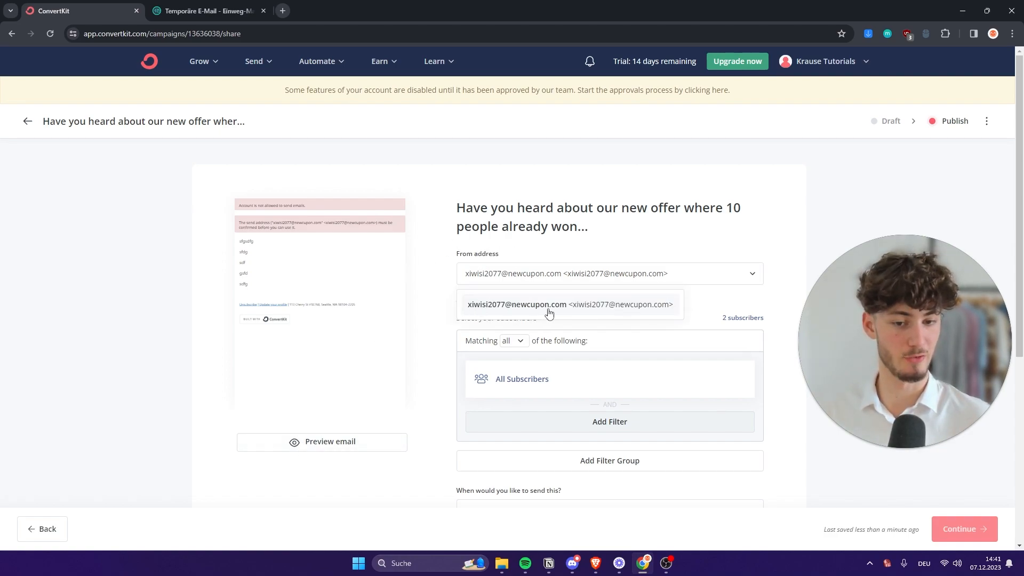
left_click(587, 304)
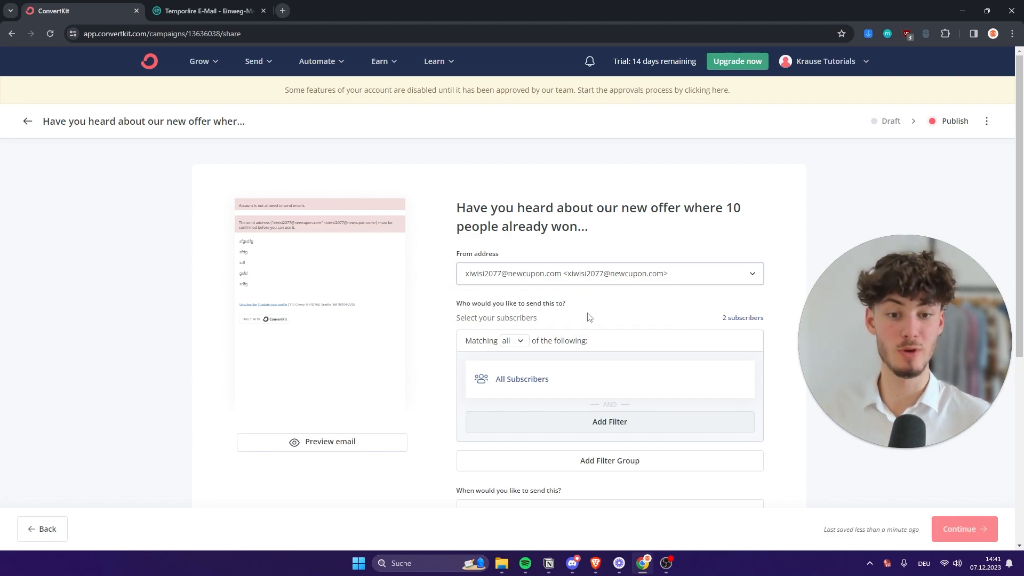
Add a recipient filter for subscribers subscribed to the Imported tag
scroll(564, 305, "down", 3)
scroll(534, 283, "up", 1)
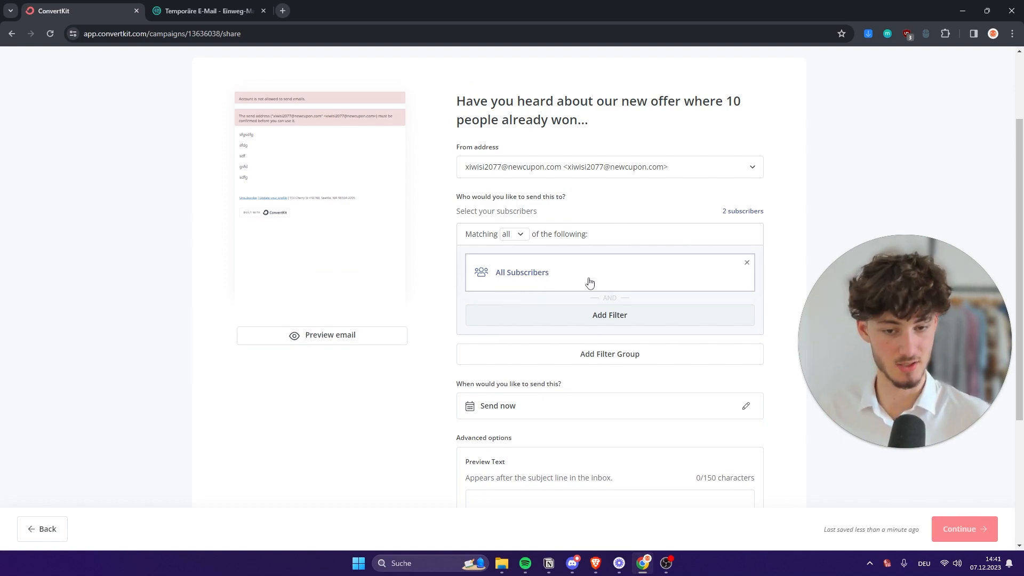
left_click(575, 321)
left_click(599, 334)
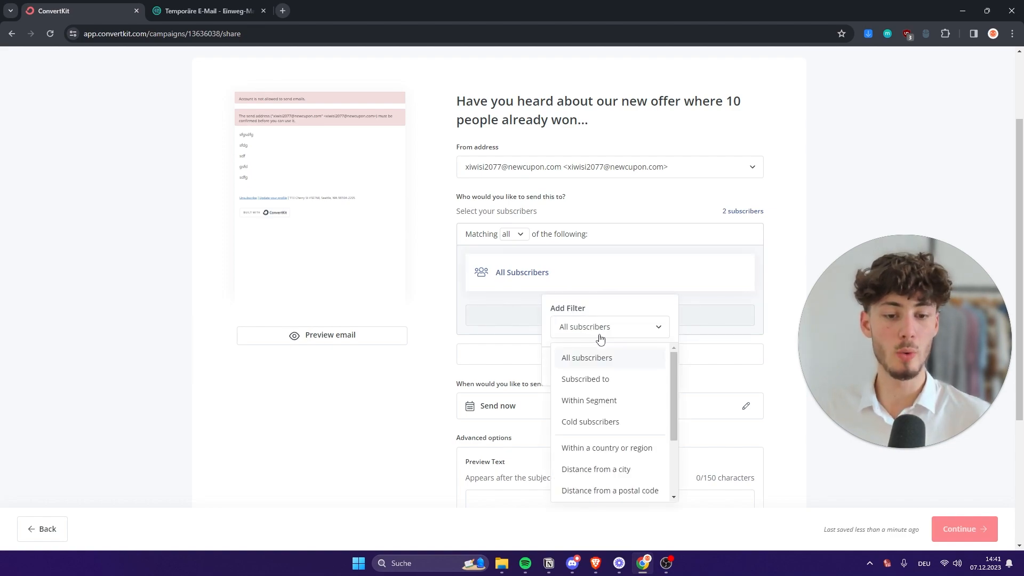
scroll(610, 402, "down", 3)
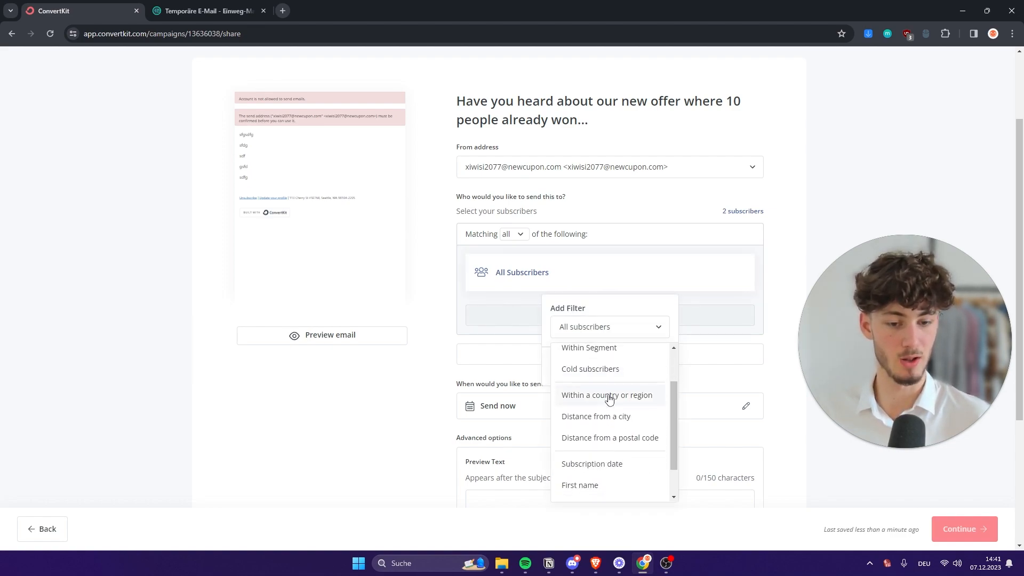
scroll(613, 400, "up", 3)
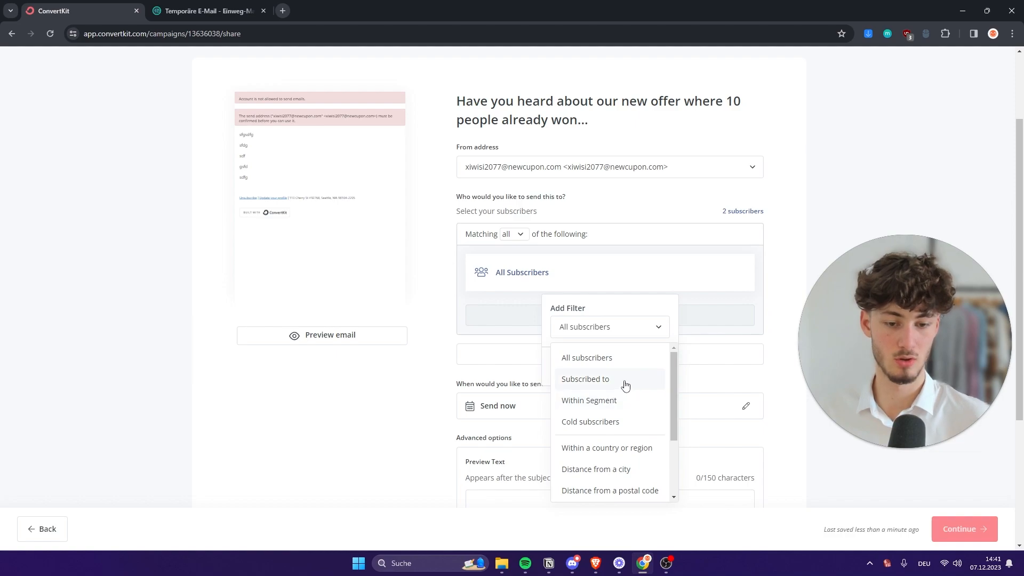
left_click(617, 385)
left_click(595, 359)
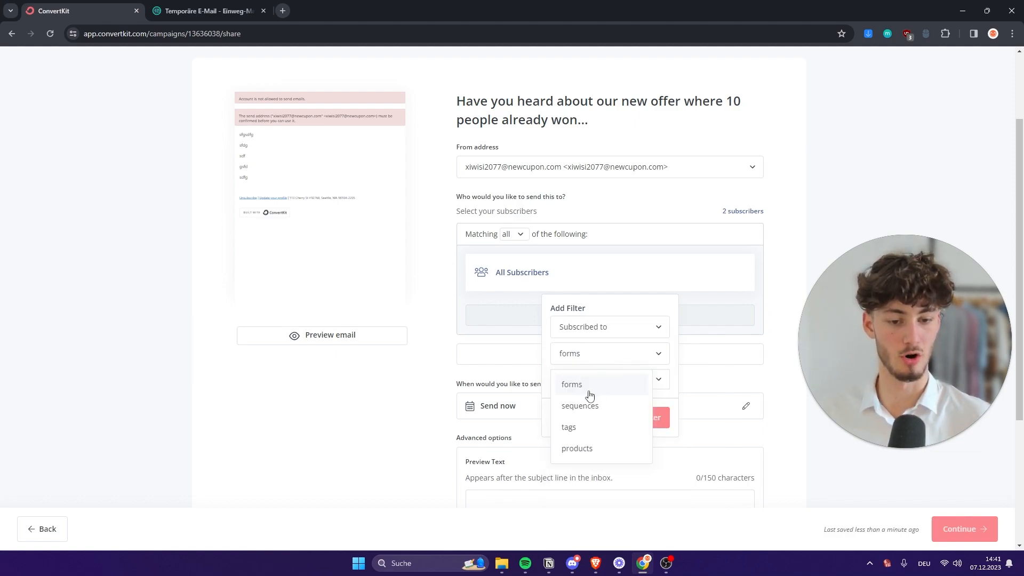
left_click(584, 437)
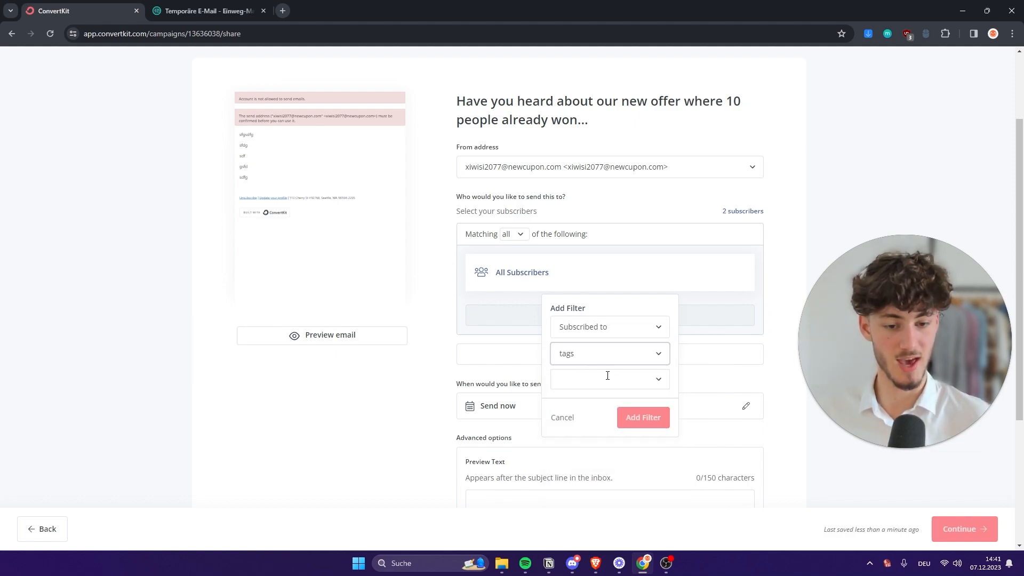
left_click(660, 384)
left_click(591, 420)
left_click(583, 444)
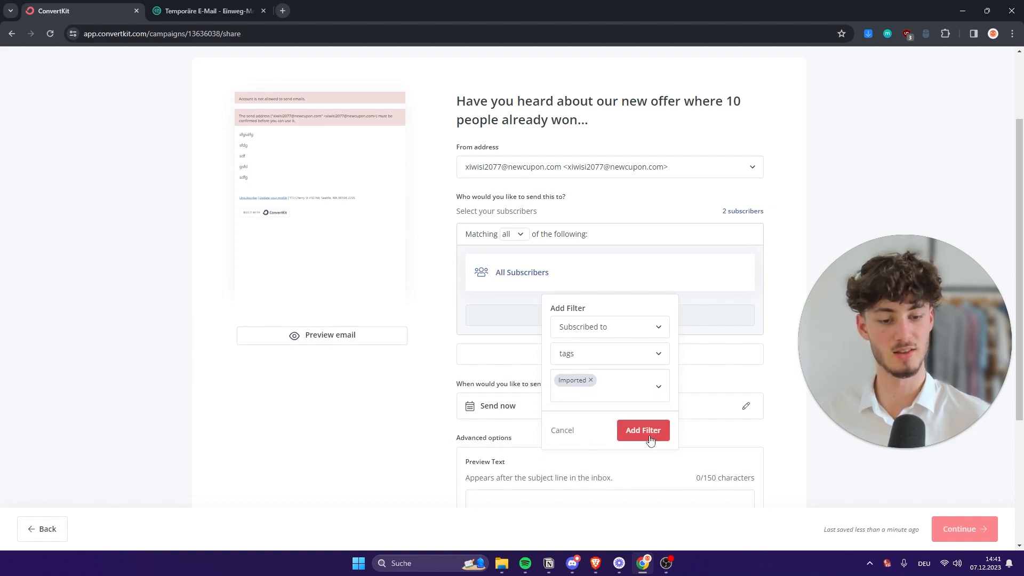
left_click(650, 433)
Close the filter options and remove the Imported tag filter from the broadcast's recipients
left_click(586, 334)
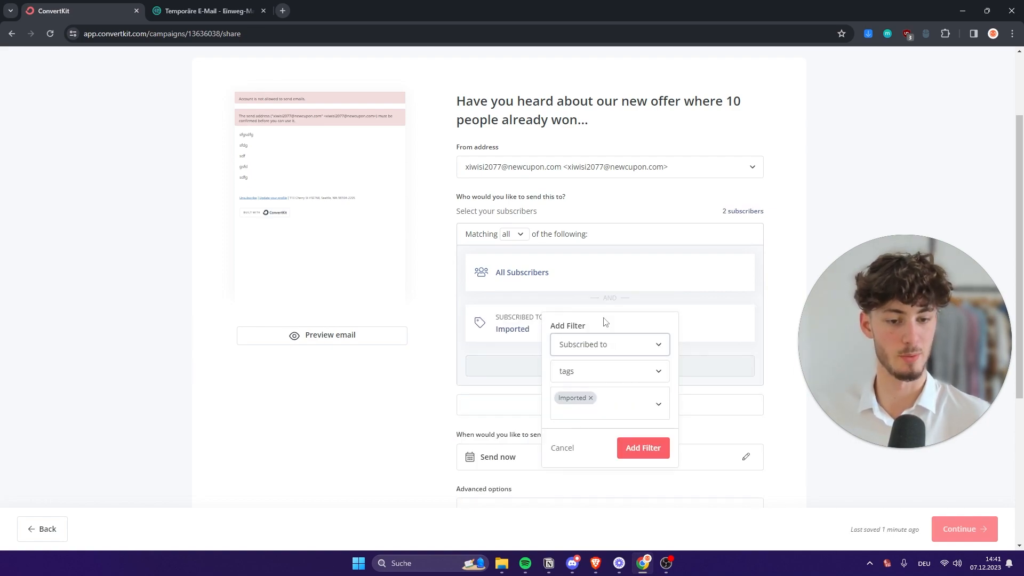
left_click(771, 295)
left_click(748, 315)
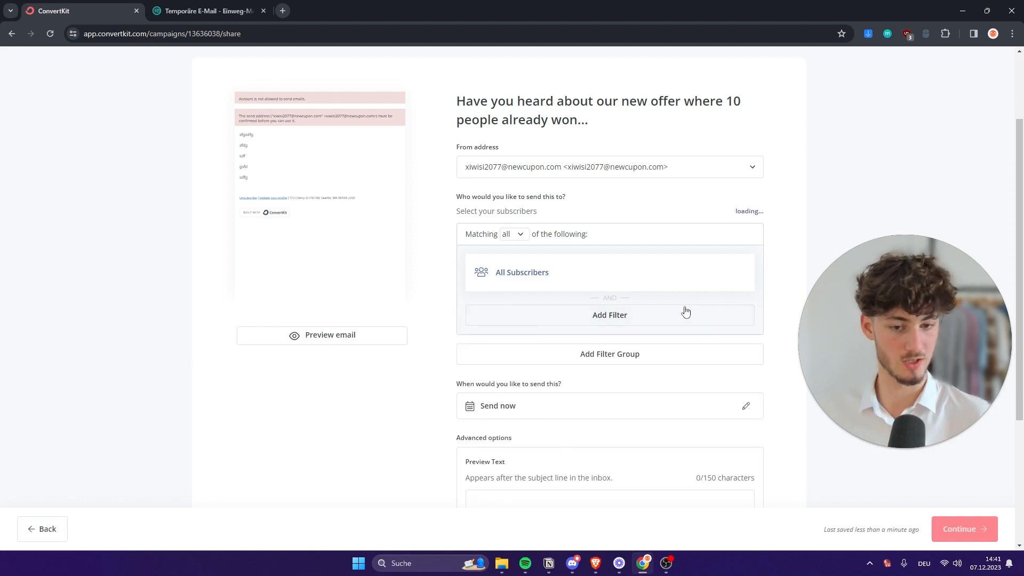
Examine the broadcast's send time, preview text, internal note, and public feed options
scroll(589, 302, "down", 2)
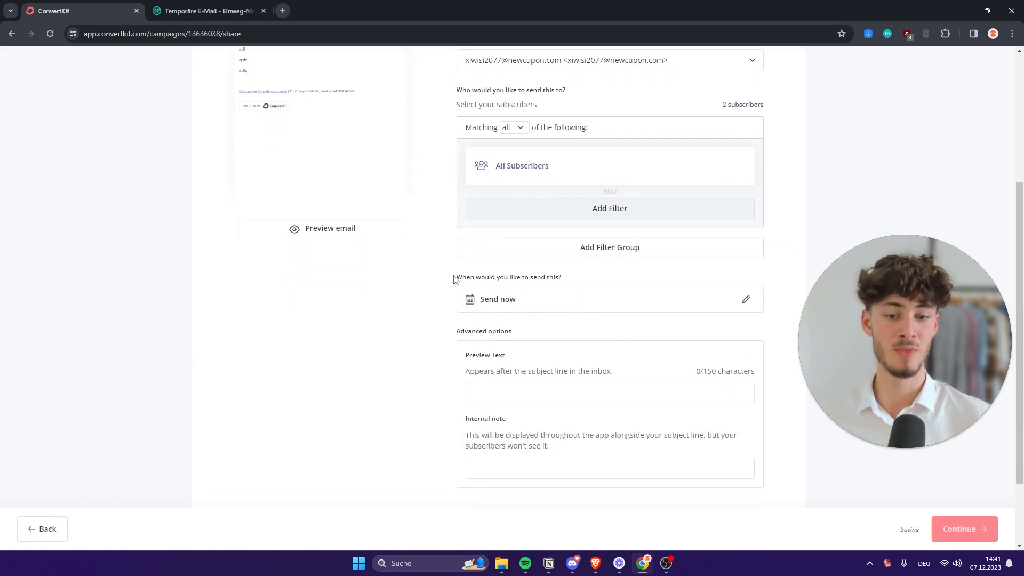
scroll(421, 347, "down", 2)
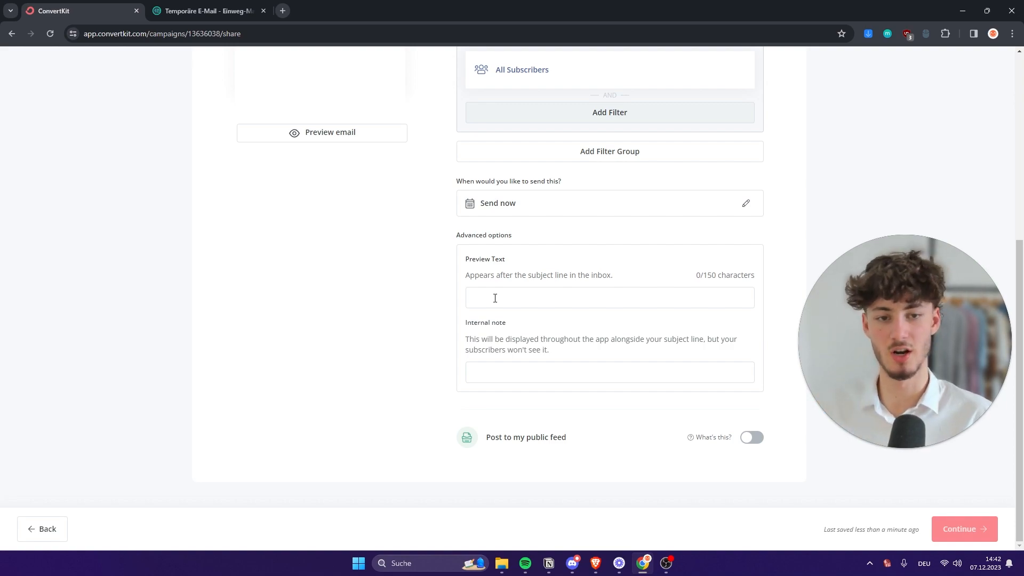
middle_click(401, 283)
scroll(401, 283, "up", 6)
Leave the broadcast, go to Sequences, and create a new sequence with the Text only template
left_click(255, 61)
left_click(303, 165)
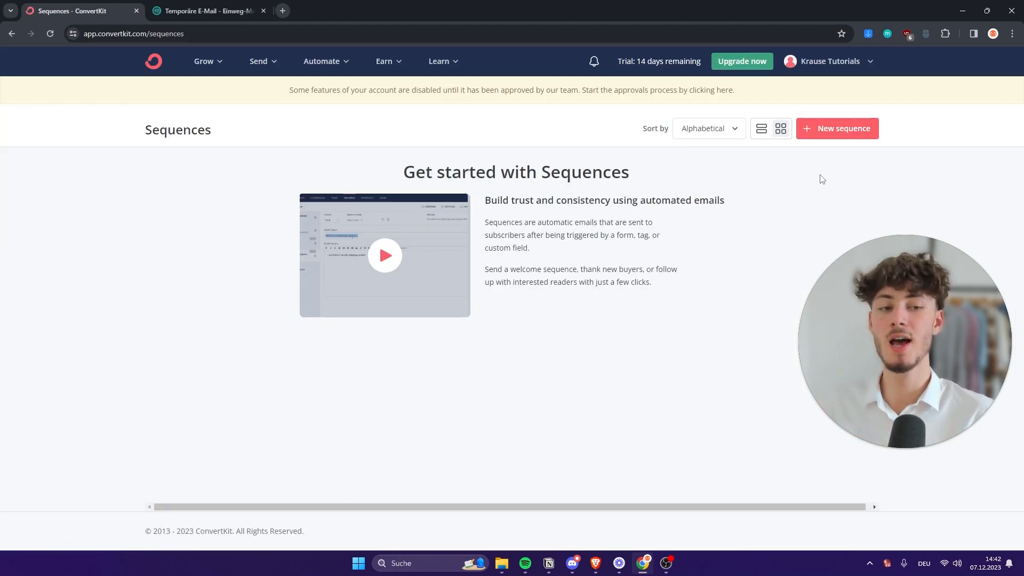
left_click(808, 129)
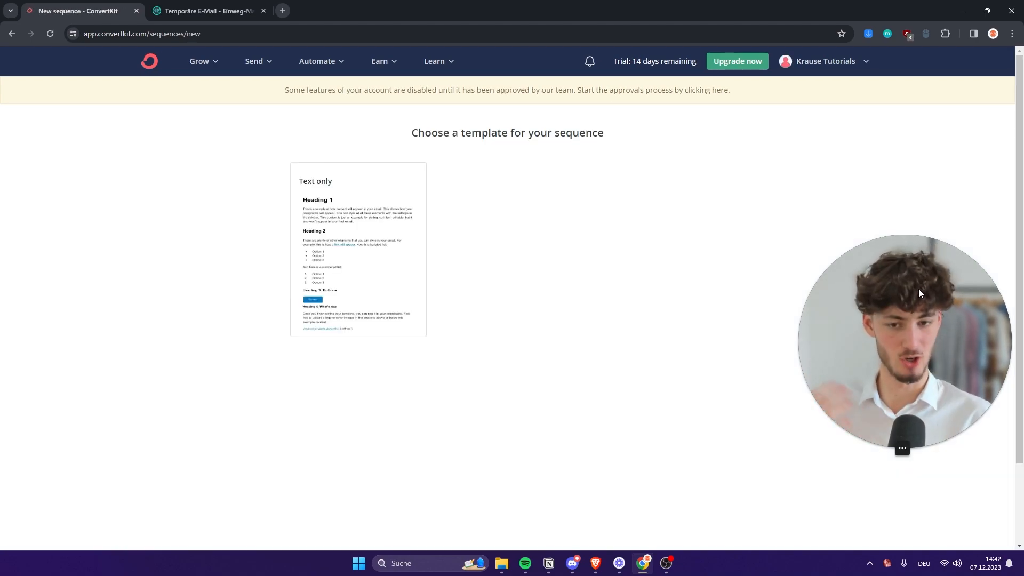
left_click(268, 63)
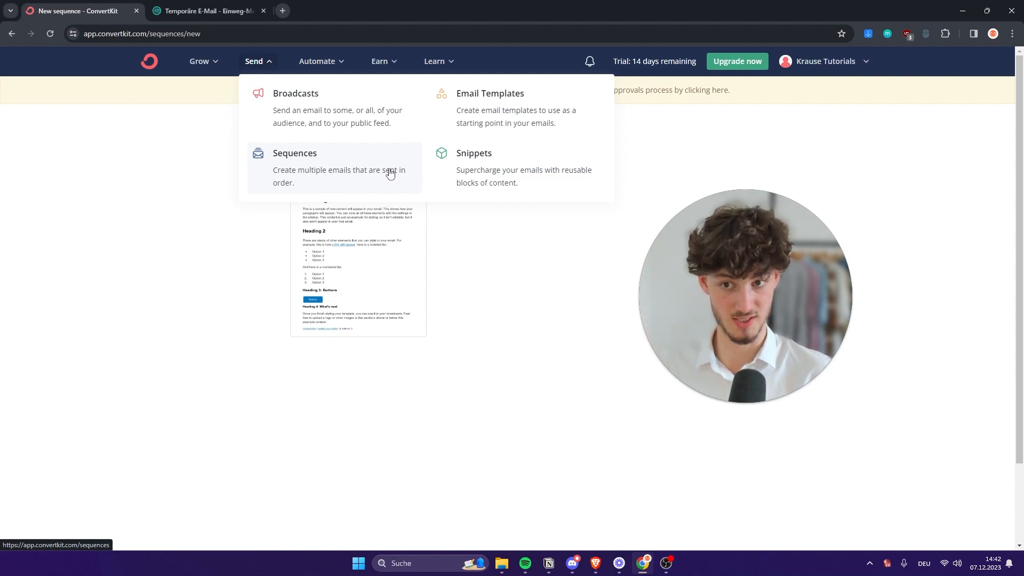
left_click(337, 62)
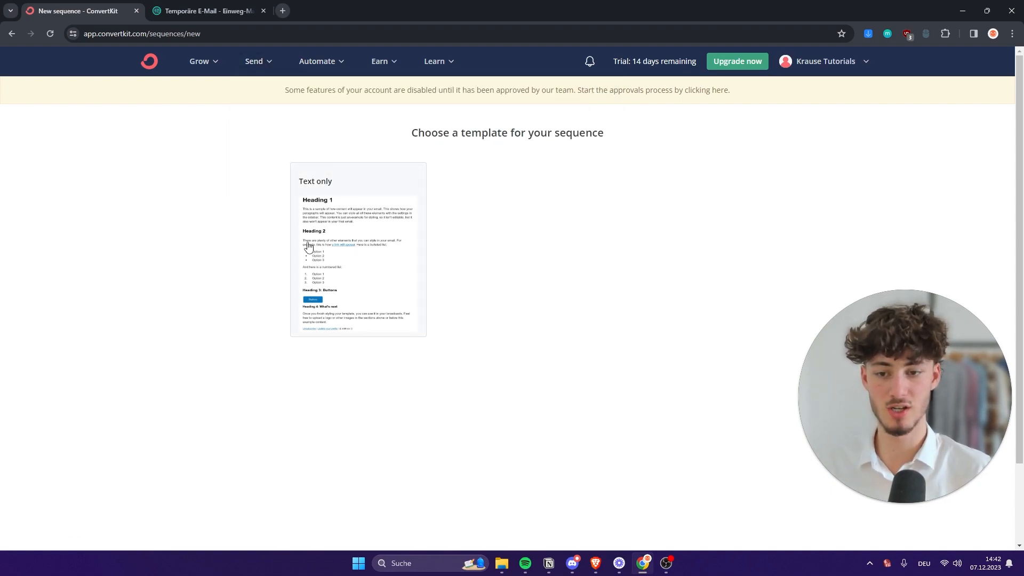
left_click(373, 175)
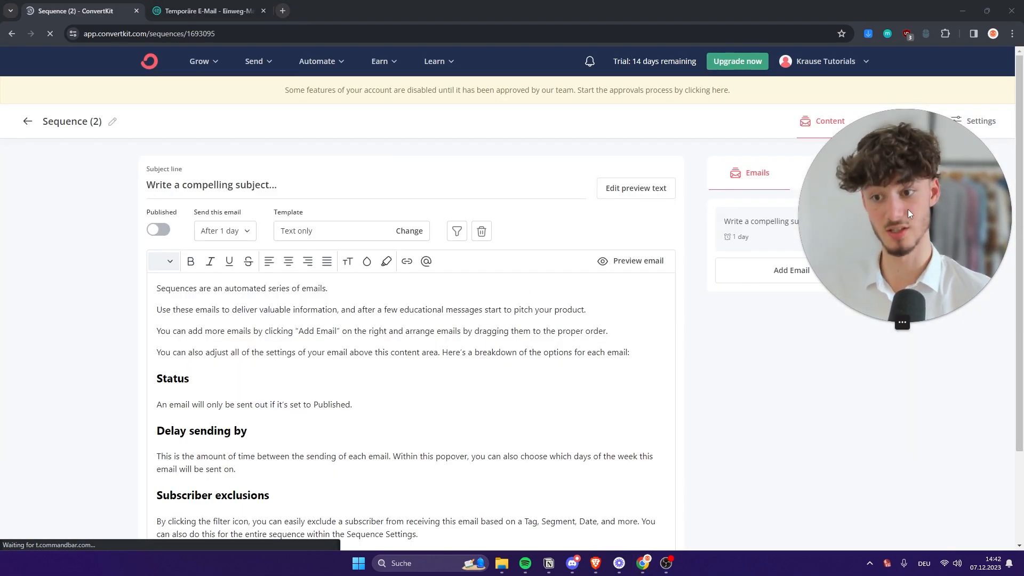
Add a second email to the sequence
scroll(419, 265, "down", 1)
scroll(420, 265, "down", 1)
scroll(455, 272, "up", 1)
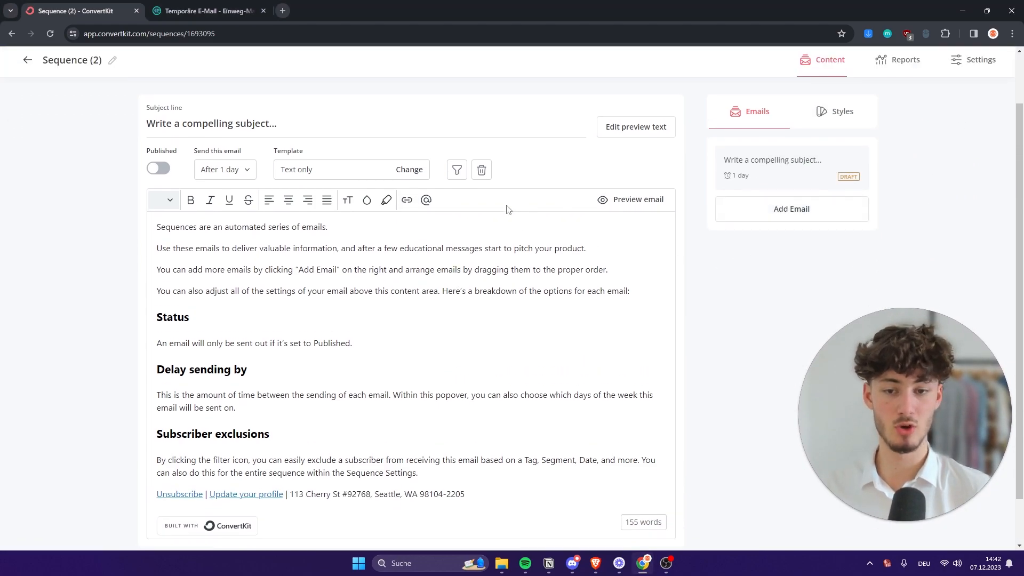
left_click(772, 214)
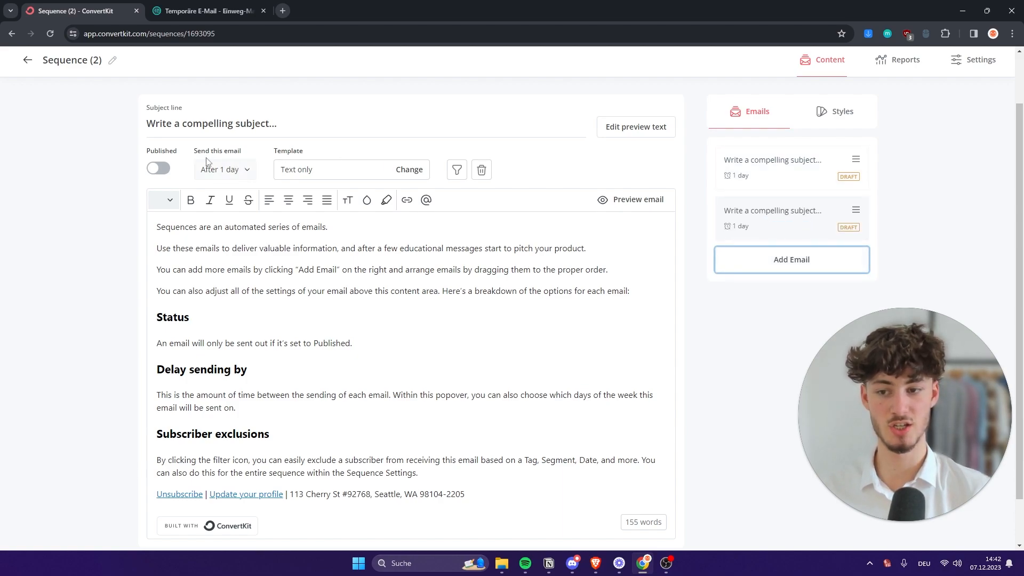
Set the second email to send 5 days after the last email, only on weekdays, excluding Saturday and Sunday
left_click_drag(194, 152, 267, 150)
left_click(231, 171)
left_click(198, 204)
left_click(198, 204)
left_click(197, 204)
left_click(197, 204)
left_click_drag(128, 211, 167, 208)
left_click(167, 207)
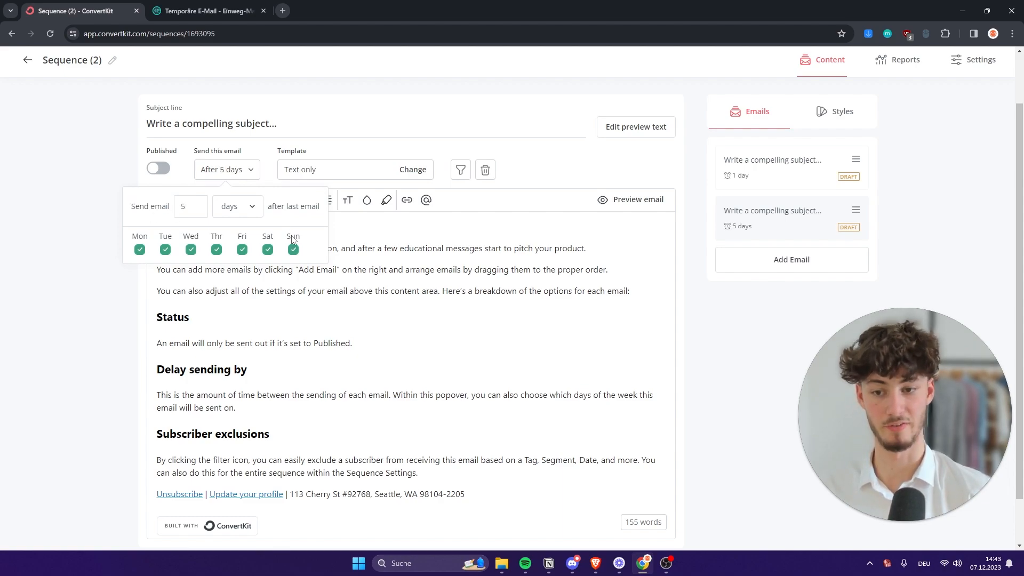
left_click(268, 251)
left_click(771, 320)
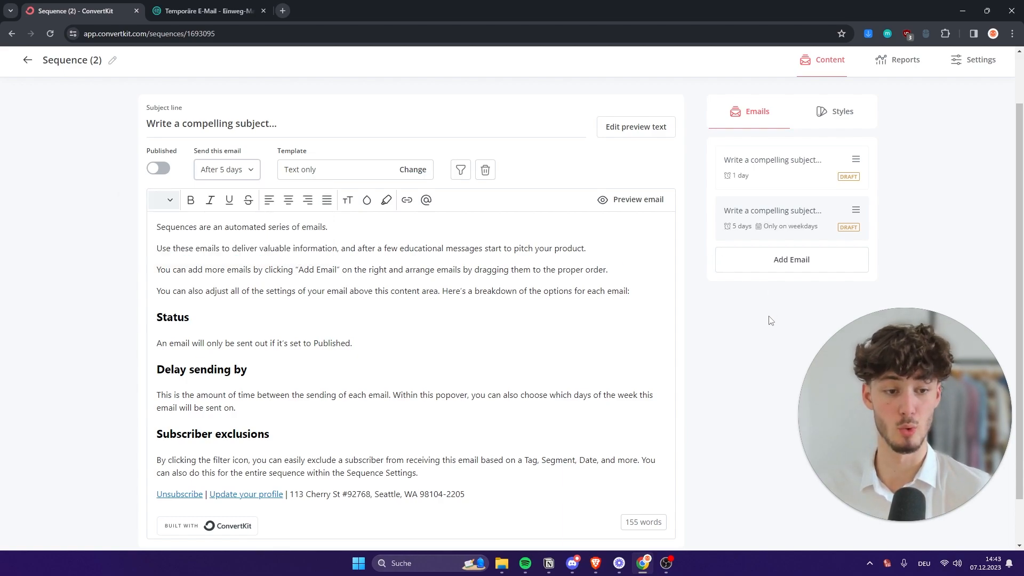
Leave the sequence and view the Email Templates page
scroll(808, 297, "down", 1)
scroll(809, 300, "up", 2)
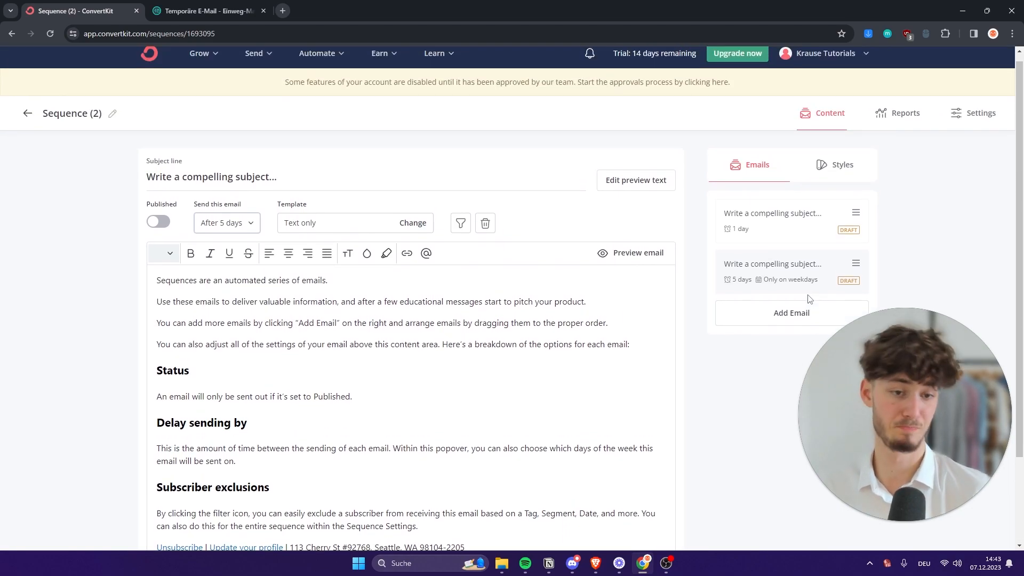
scroll(812, 292, "down", 1)
scroll(800, 288, "up", 2)
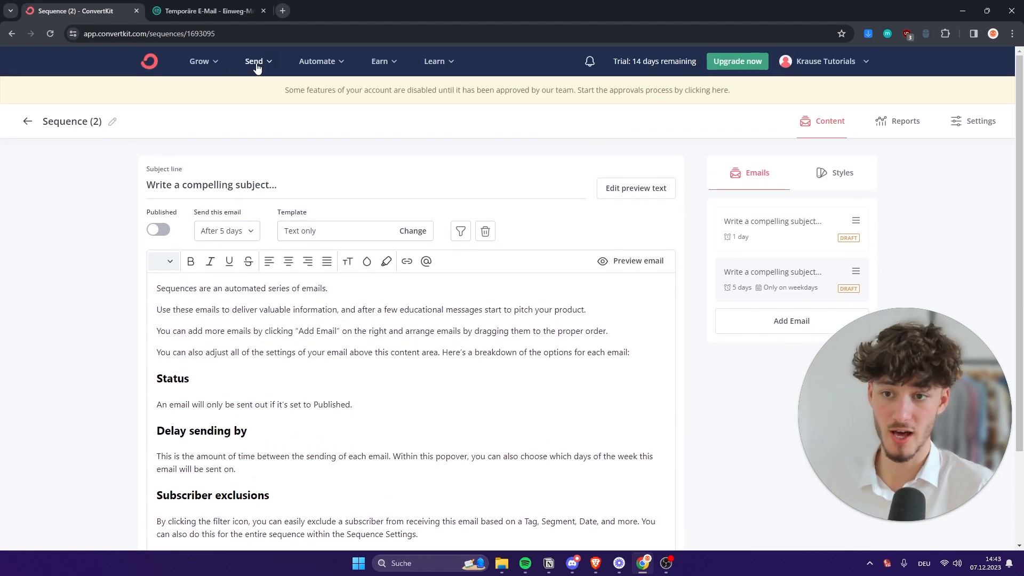
left_click(256, 63)
left_click(459, 187)
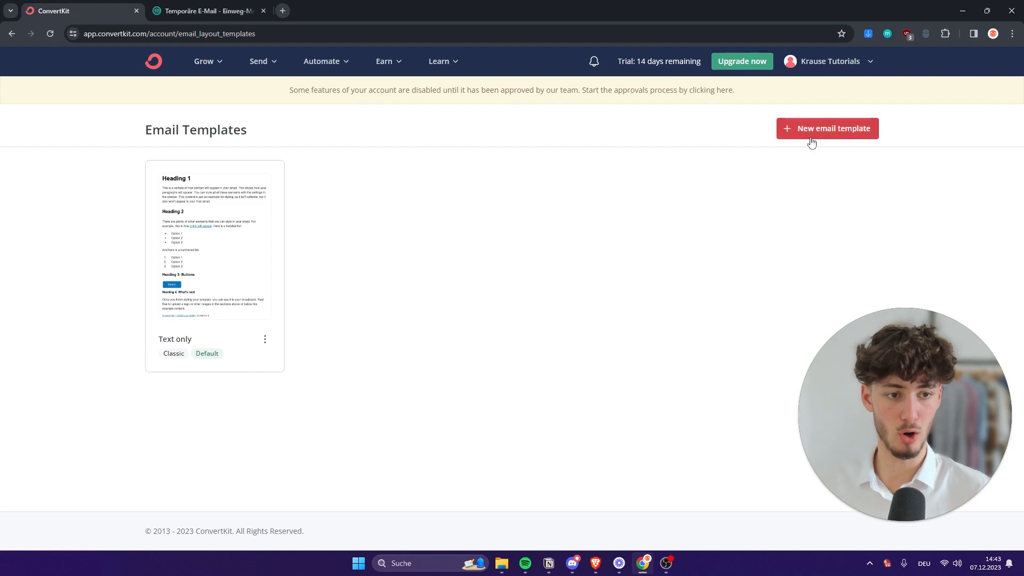
left_click_drag(156, 128, 265, 137)
left_click(266, 138)
Go to the Snippets page and view the types available for a new snippet
left_click(260, 61)
left_click(502, 187)
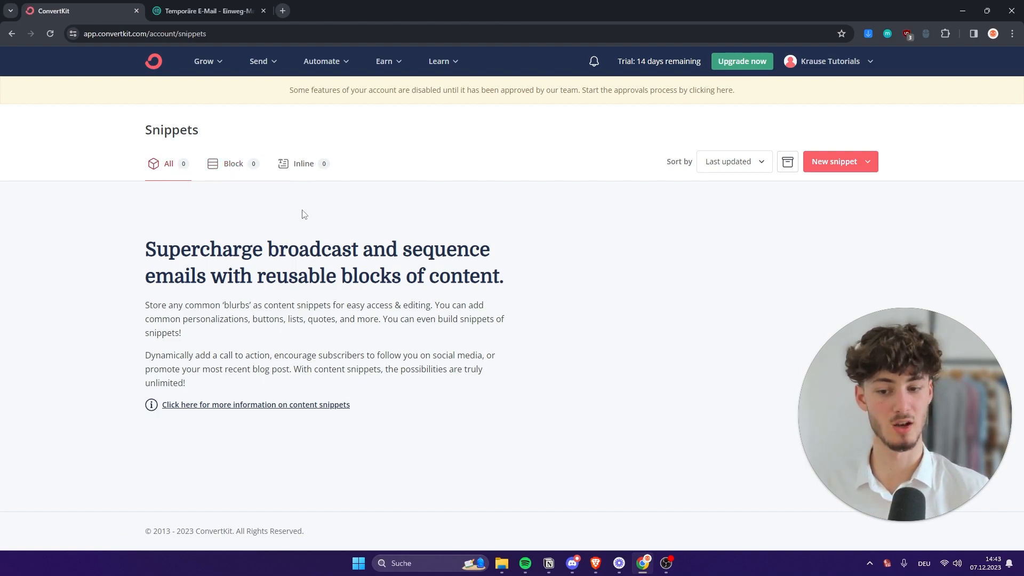
left_click(857, 163)
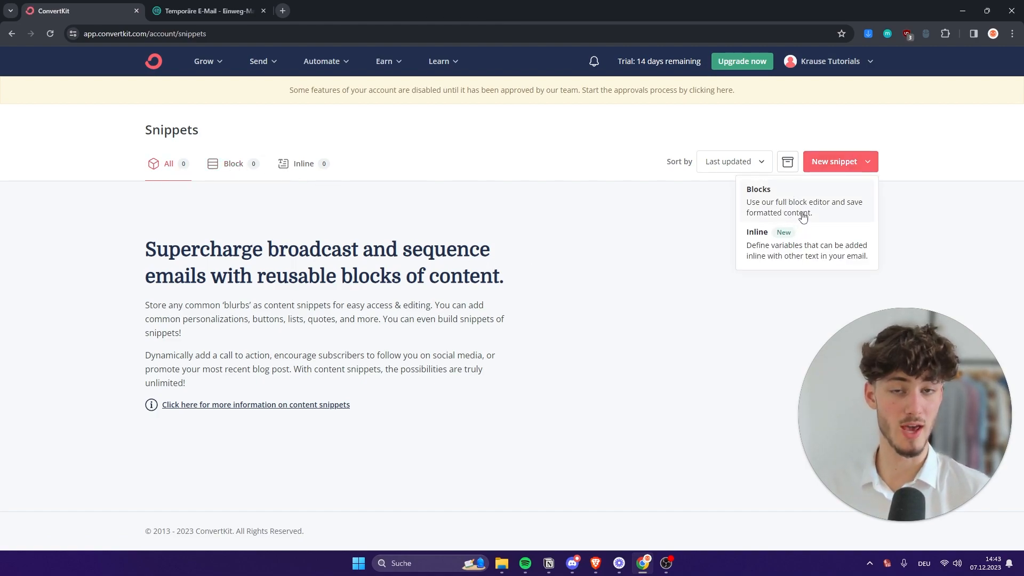
left_click(456, 241)
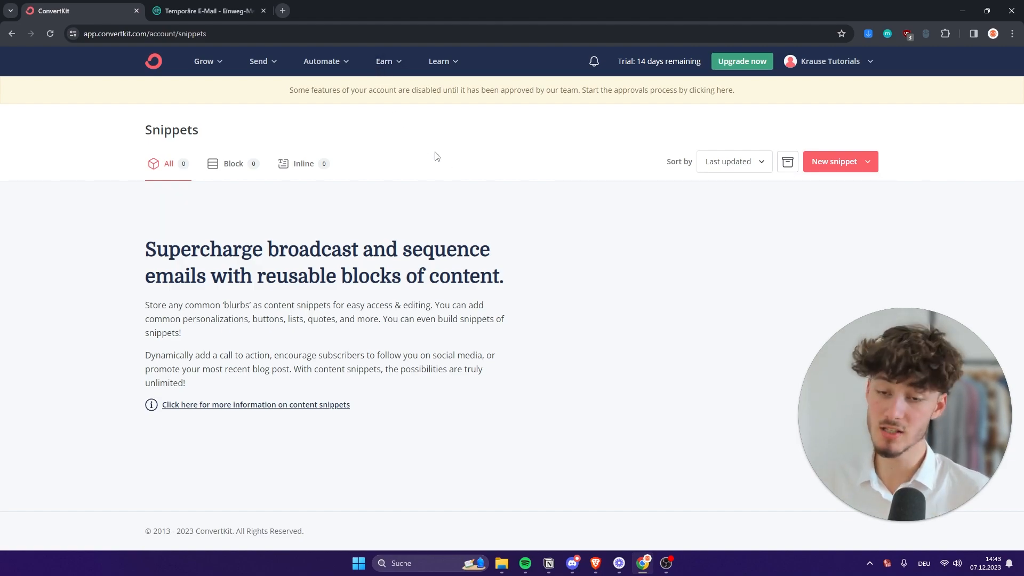
Go to Visual Automations and browse the available automation templates
left_click(342, 65)
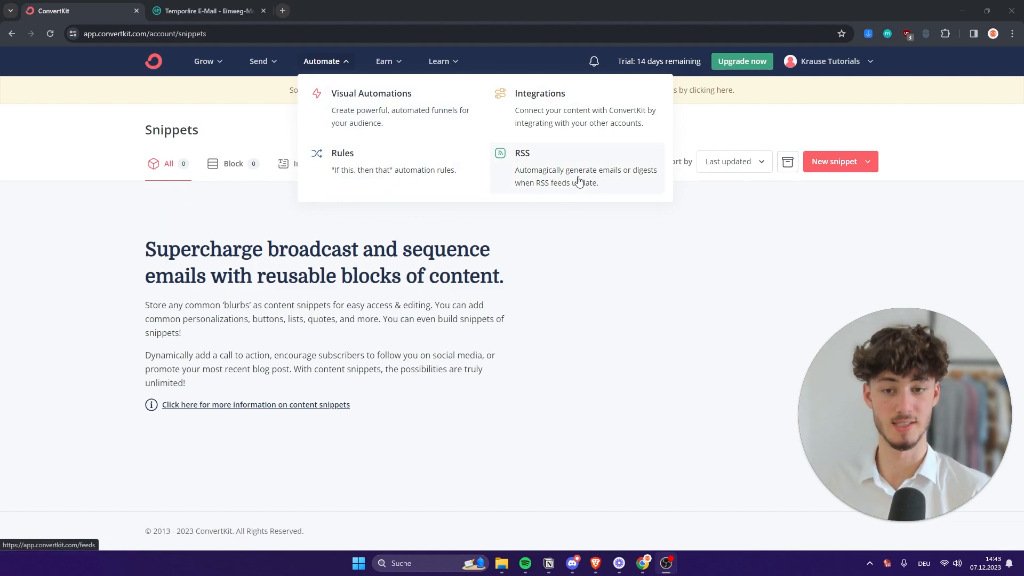
left_click(371, 136)
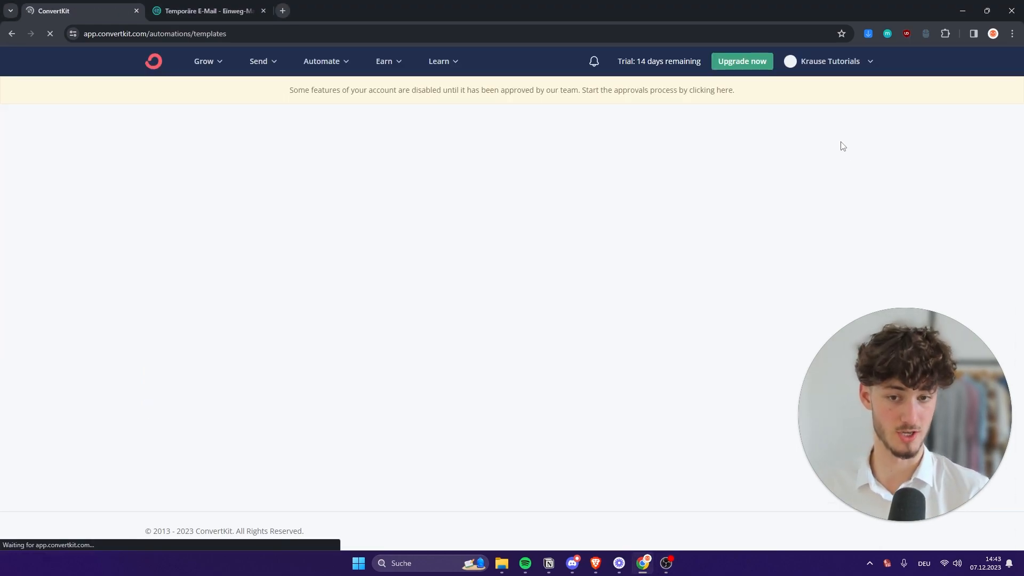
scroll(735, 229, "down", 13)
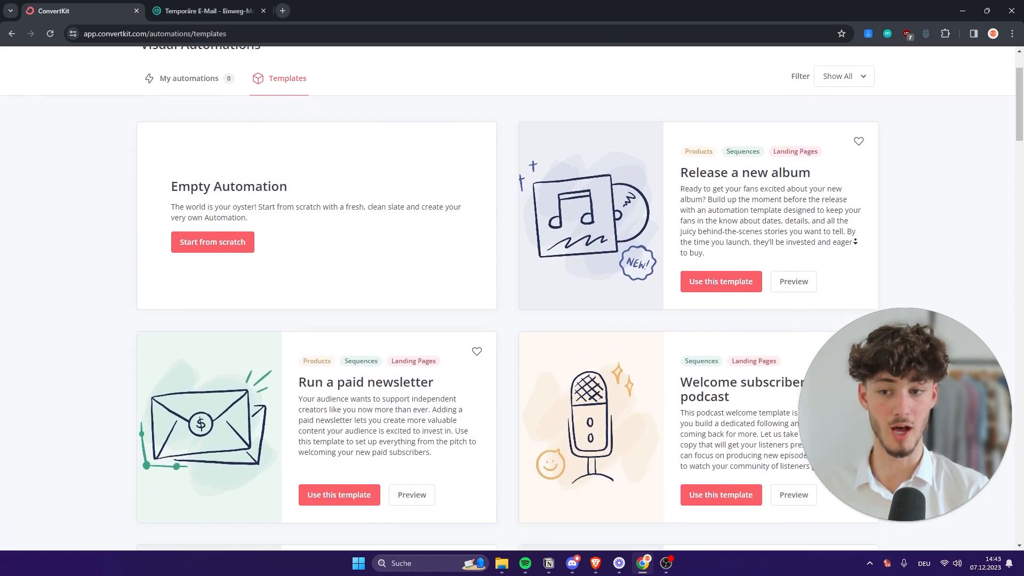
scroll(734, 230, "down", 20)
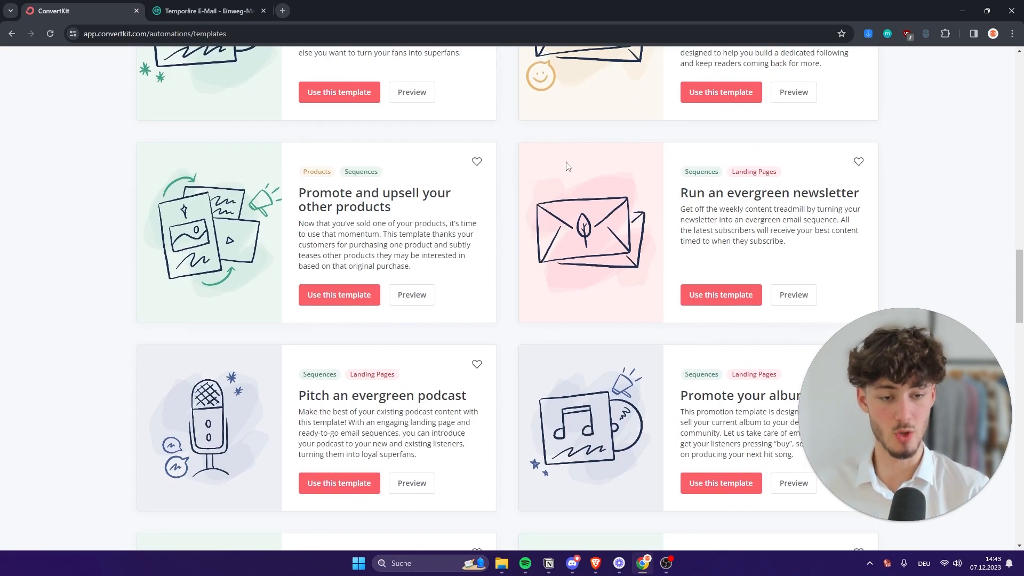
scroll(540, 327, "down", 12)
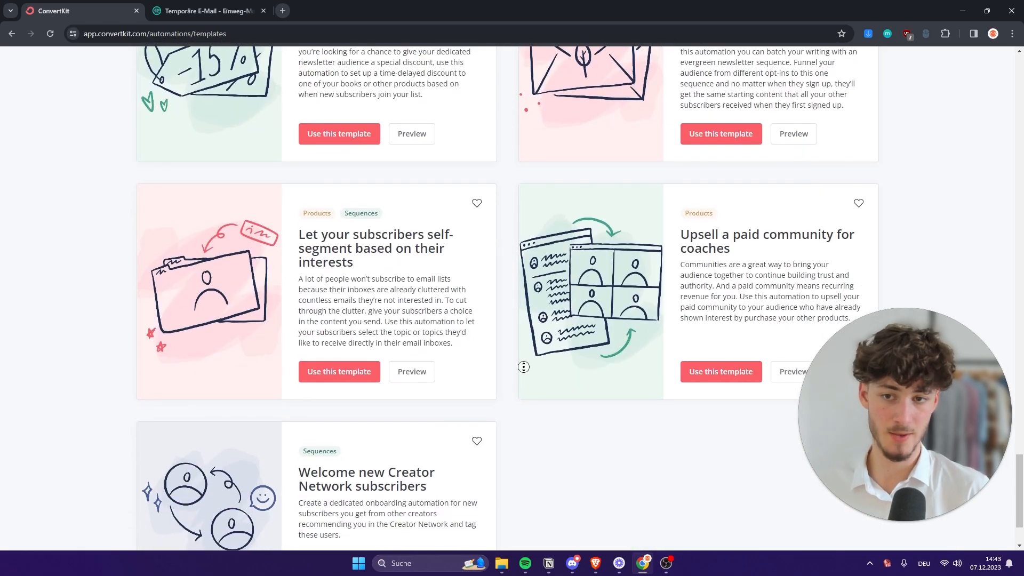
scroll(542, 405, "up", 17)
scroll(529, 309, "up", 15)
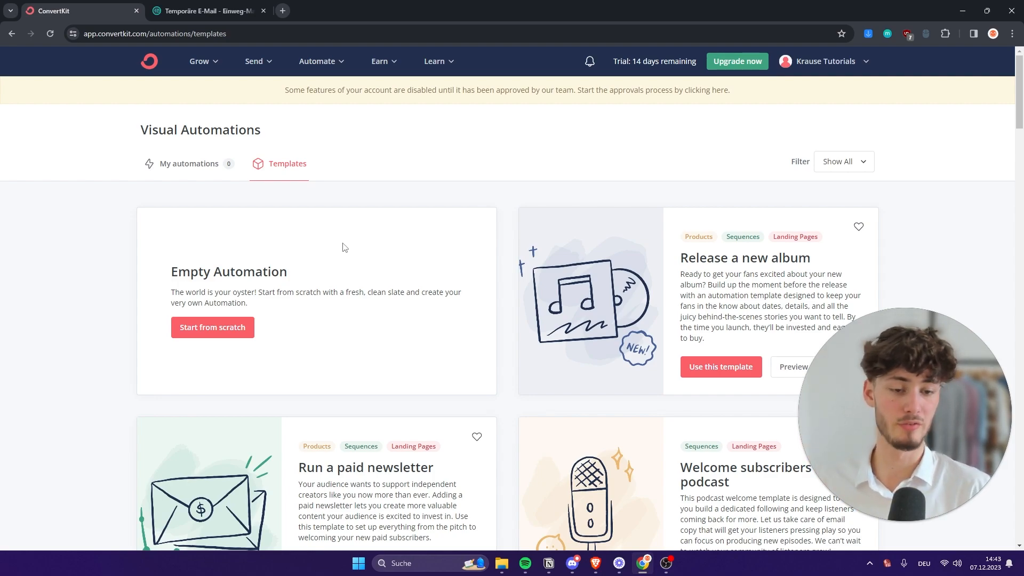
Create an automation from scratch that starts when a subscriber joins the Charlotte form
left_click(211, 336)
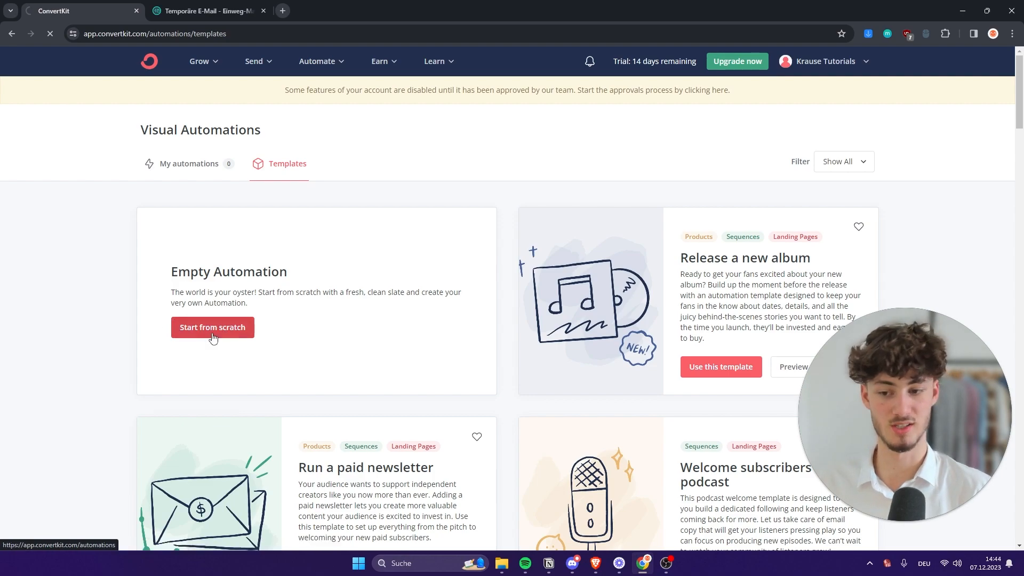
left_click(583, 202)
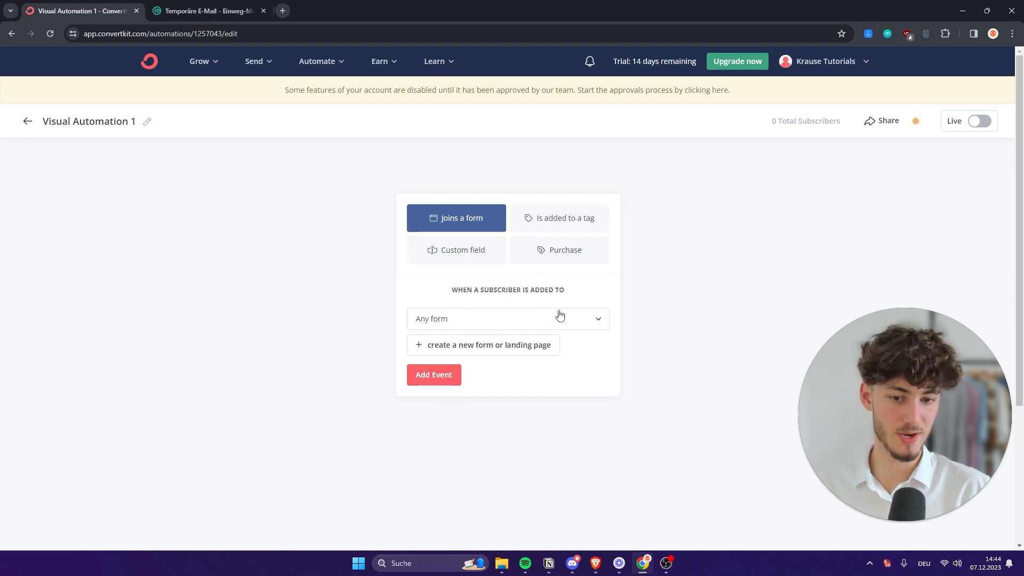
left_click(597, 322)
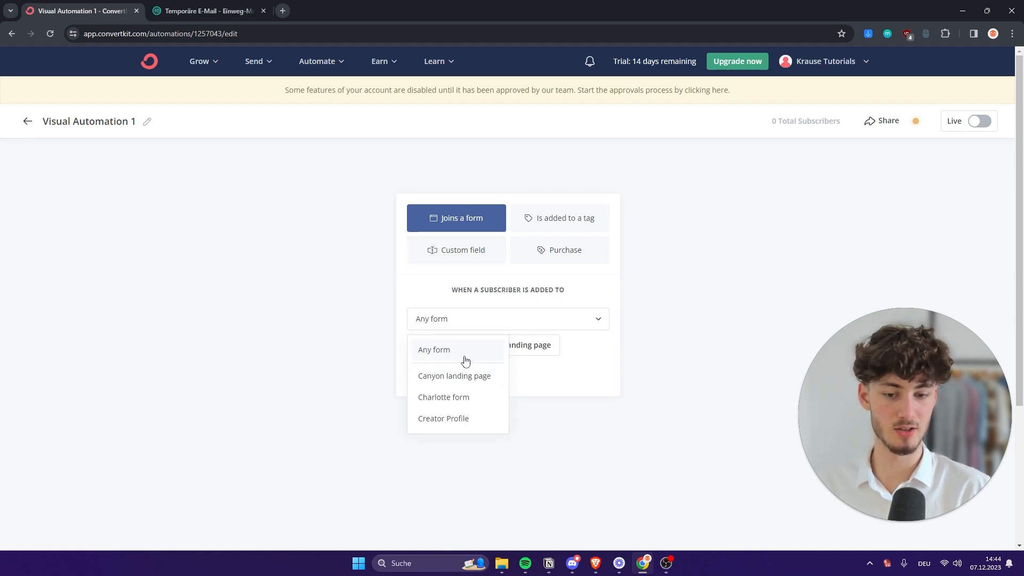
left_click(460, 404)
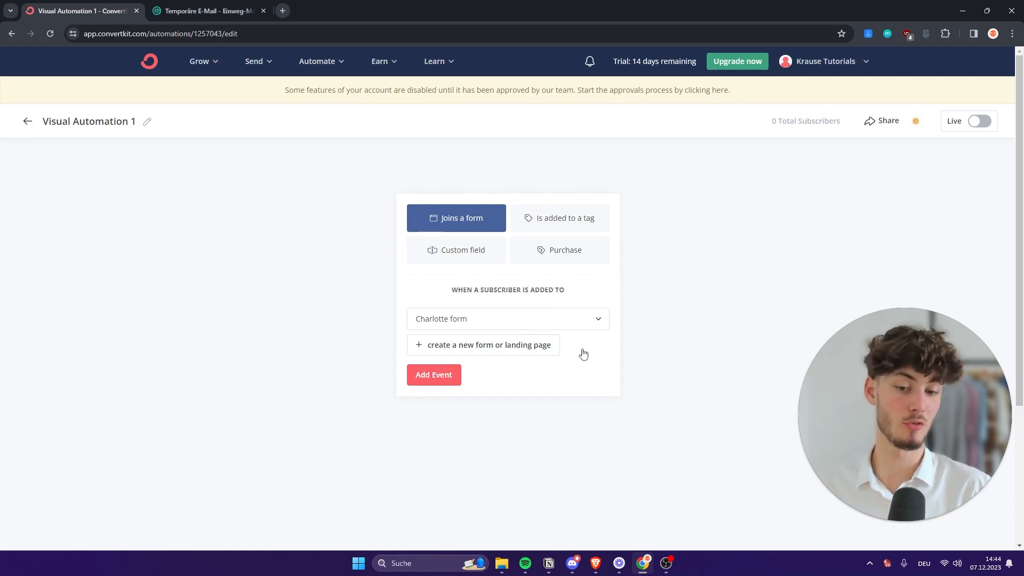
left_click(457, 379)
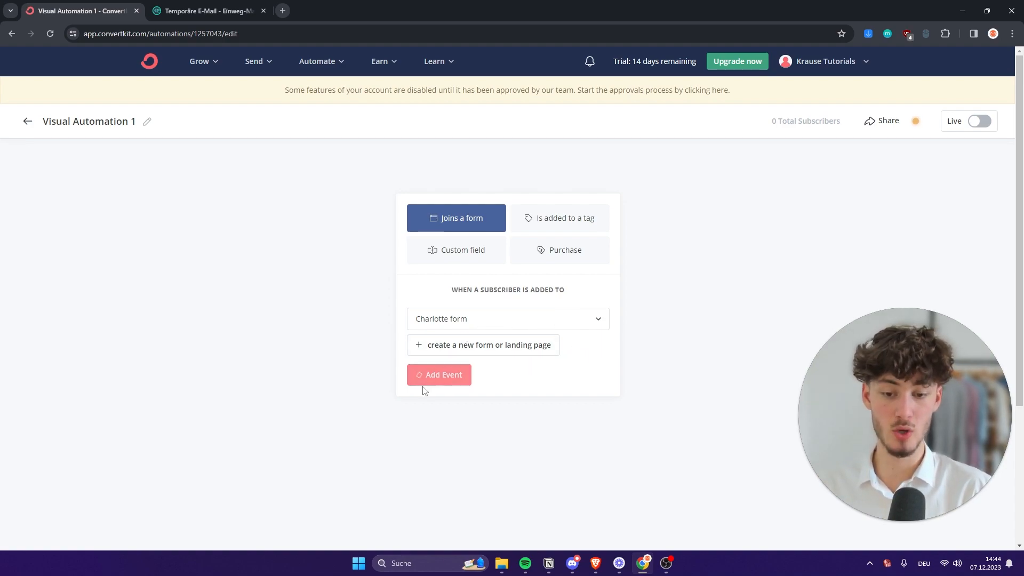
Examine the event, condition, and action options available for the step after the Charlotte form
scroll(575, 340, "down", 1)
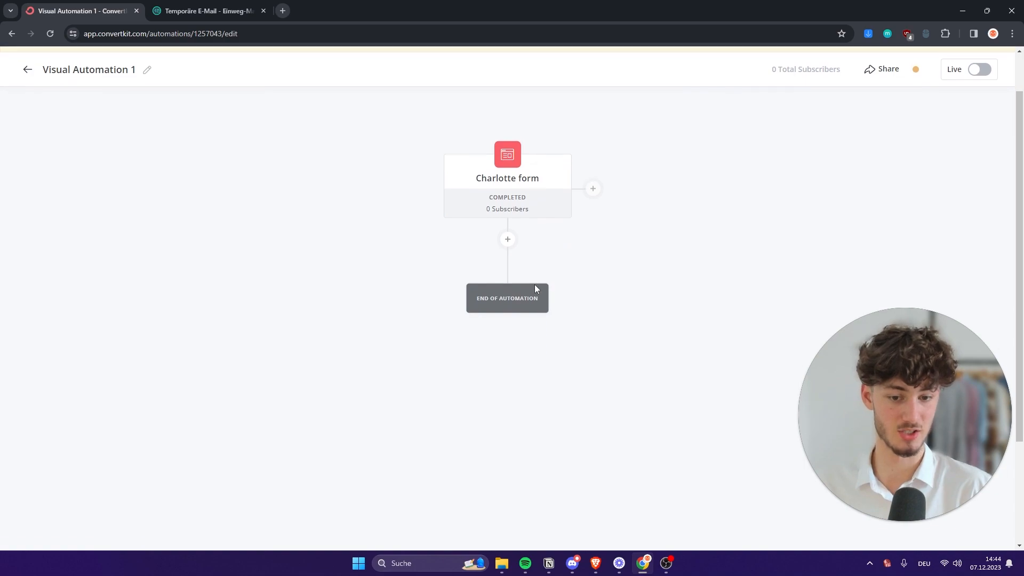
left_click(508, 239)
left_click(461, 296)
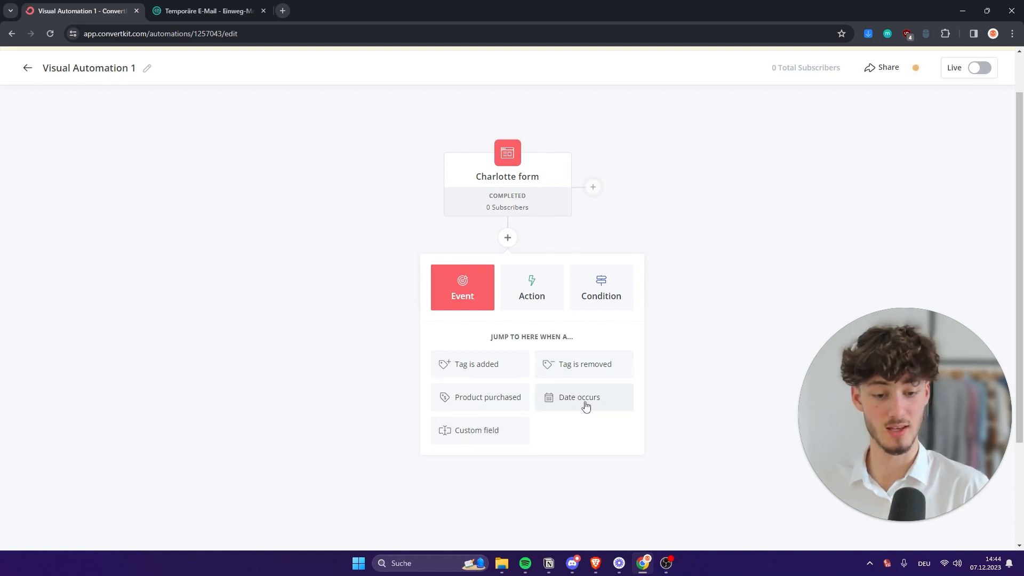
left_click(589, 305)
scroll(572, 349, "down", 1)
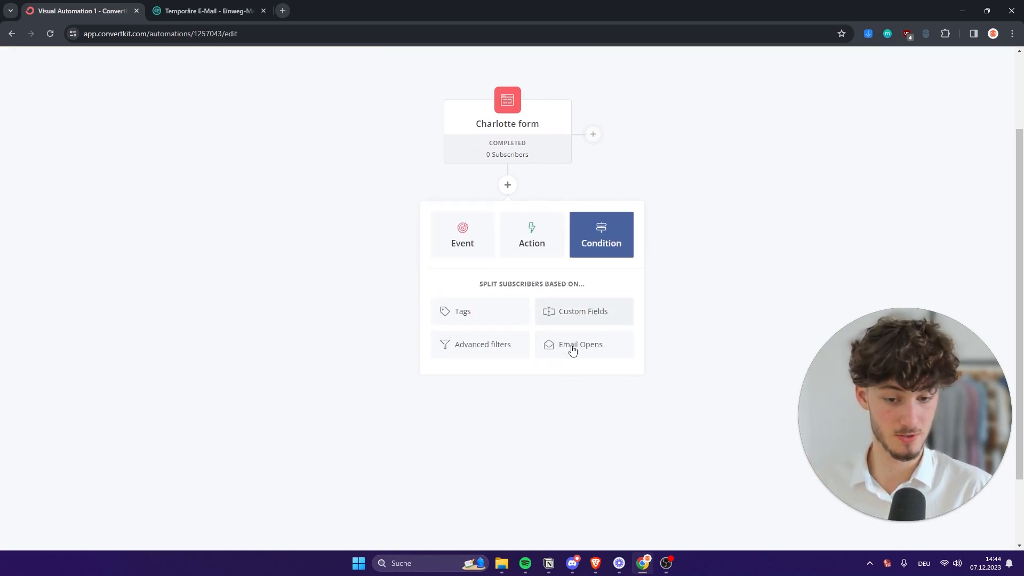
scroll(574, 350, "up", 1)
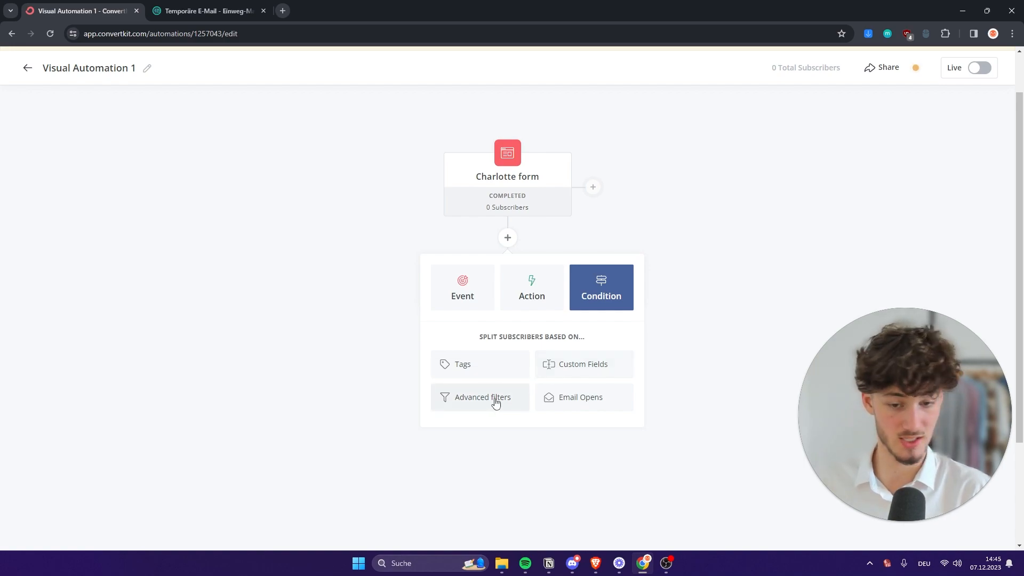
left_click(531, 293)
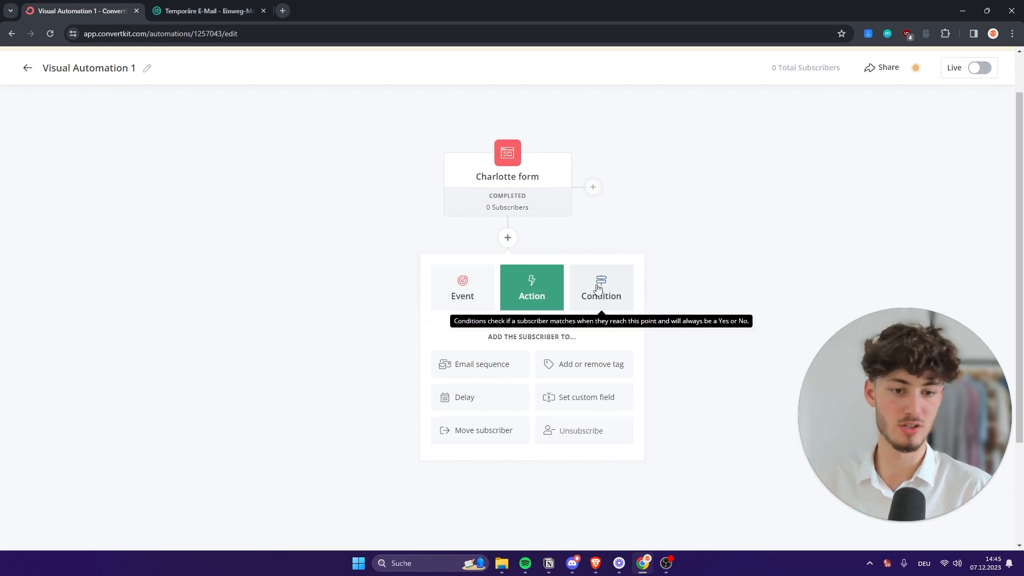
left_click(616, 303)
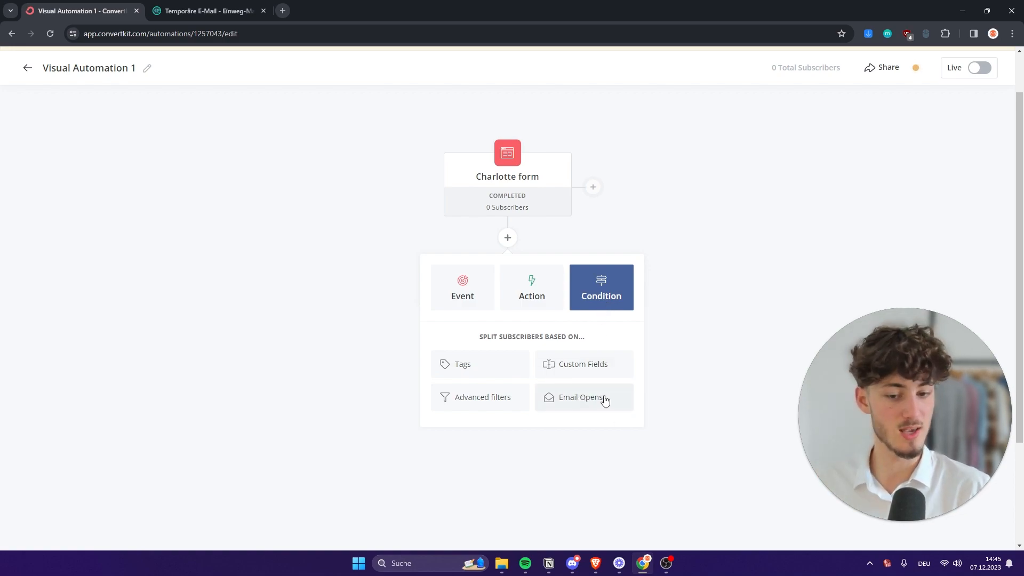
left_click(551, 303)
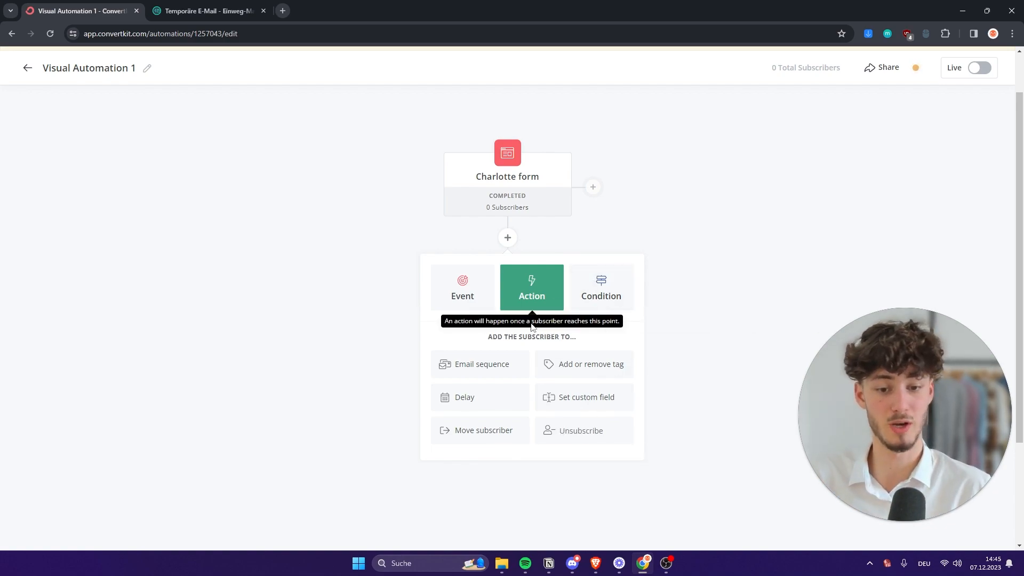
left_click(483, 374)
left_click(453, 293)
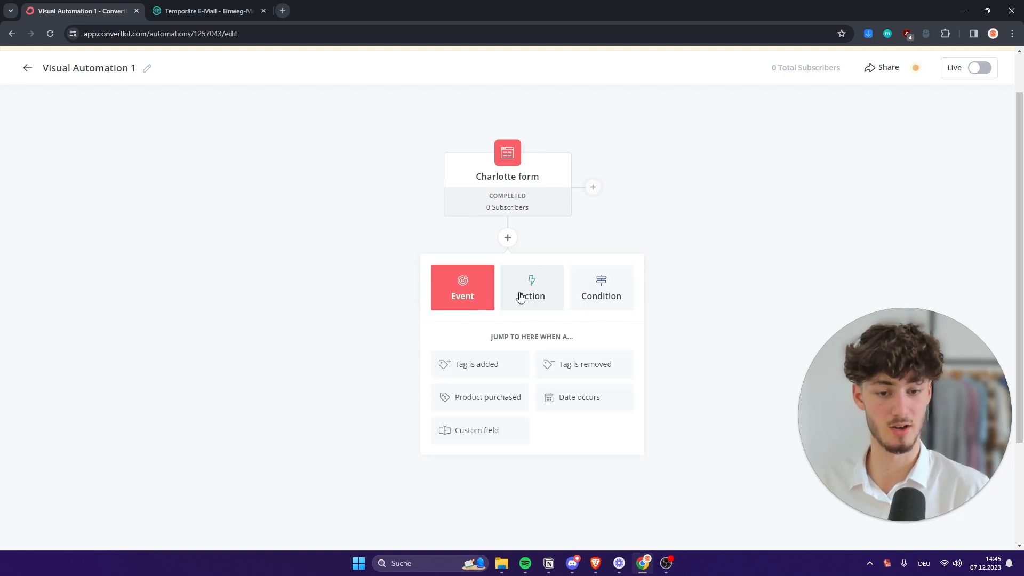
left_click(531, 296)
left_click(491, 399)
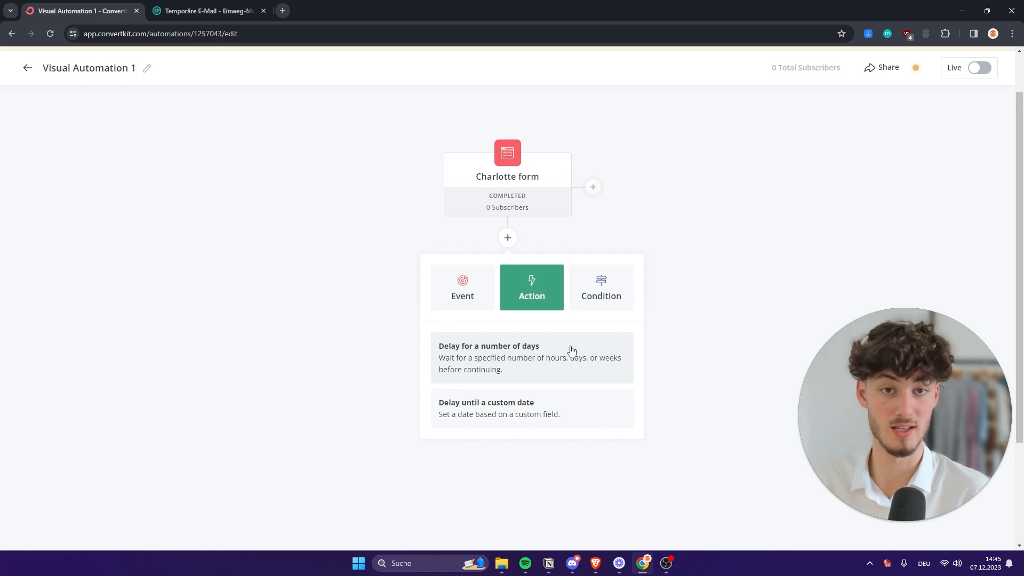
left_click(515, 373)
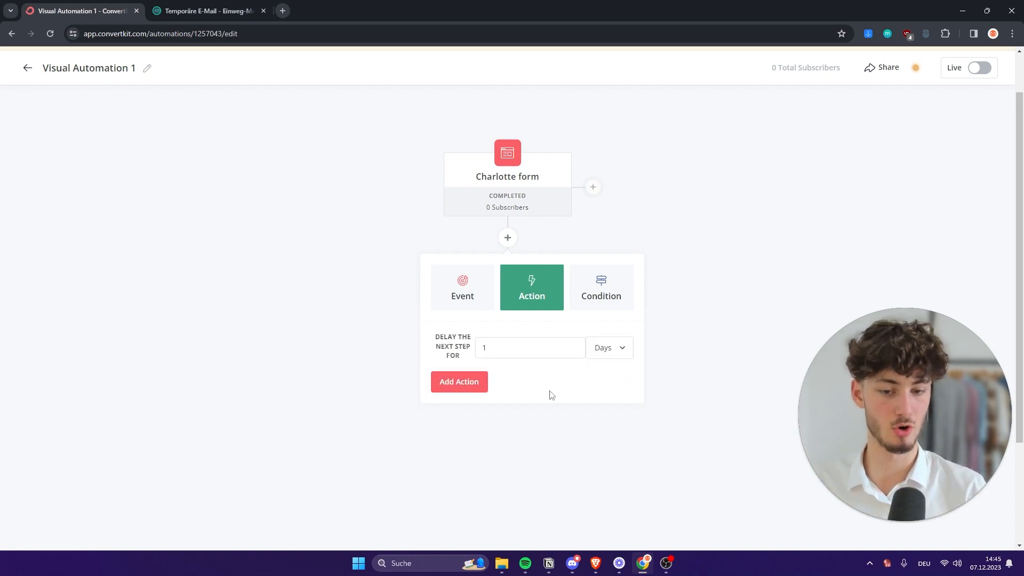
left_click(397, 353)
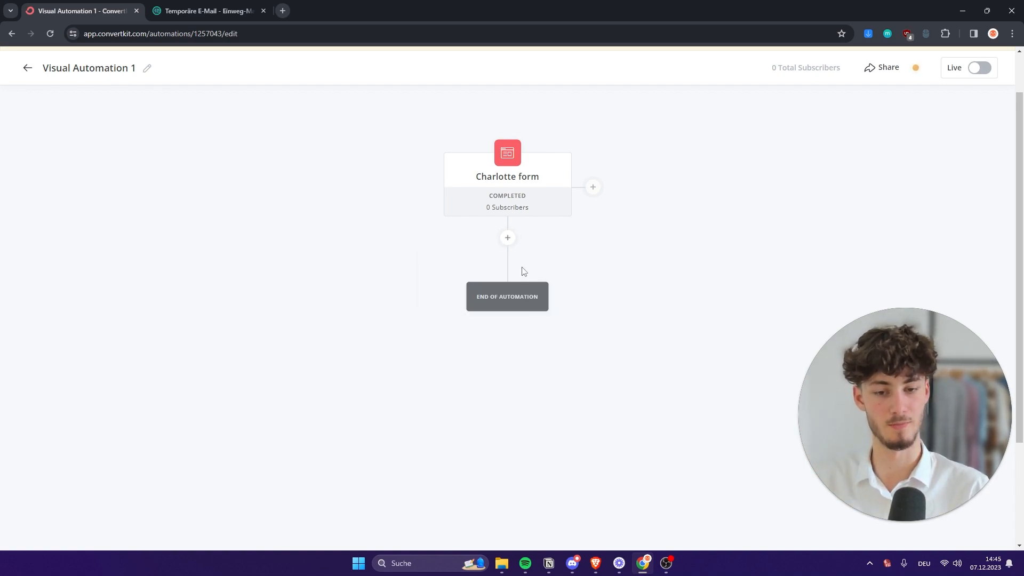
Add an action after the Charlotte form that delays the next step for 4 days
left_click(507, 238)
left_click(482, 408)
left_click(525, 370)
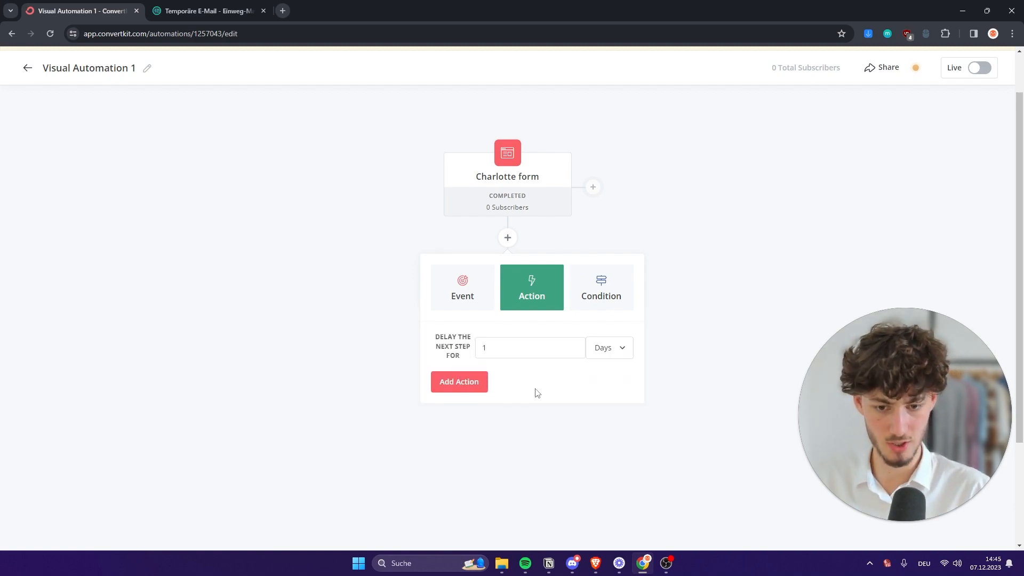
left_click(576, 346)
left_click(467, 383)
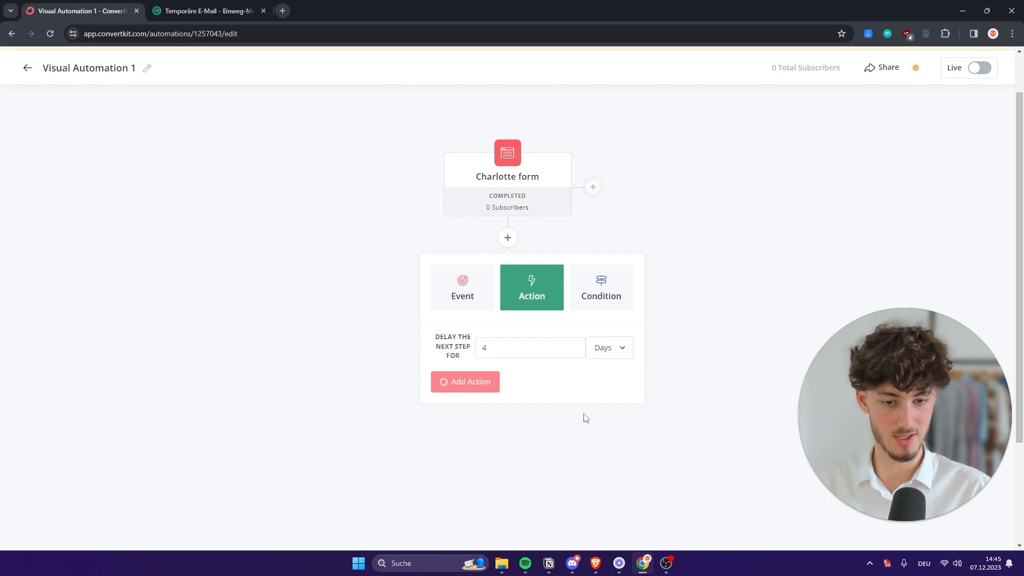
Add an action after the 4-day delay that adds the subscriber to the email sequence named Sequence
left_click(507, 384)
scroll(533, 384, "down", 3)
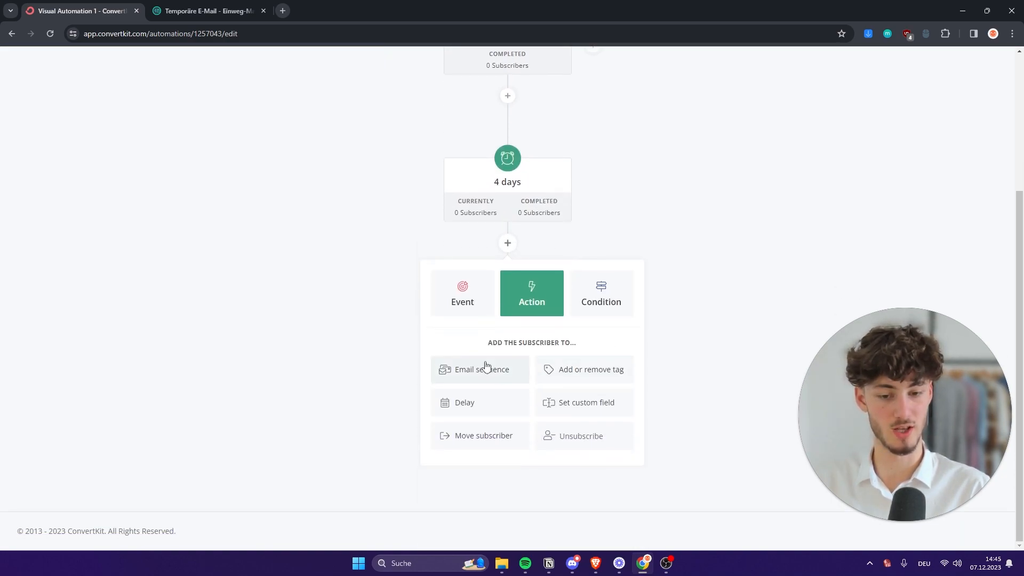
left_click(486, 368)
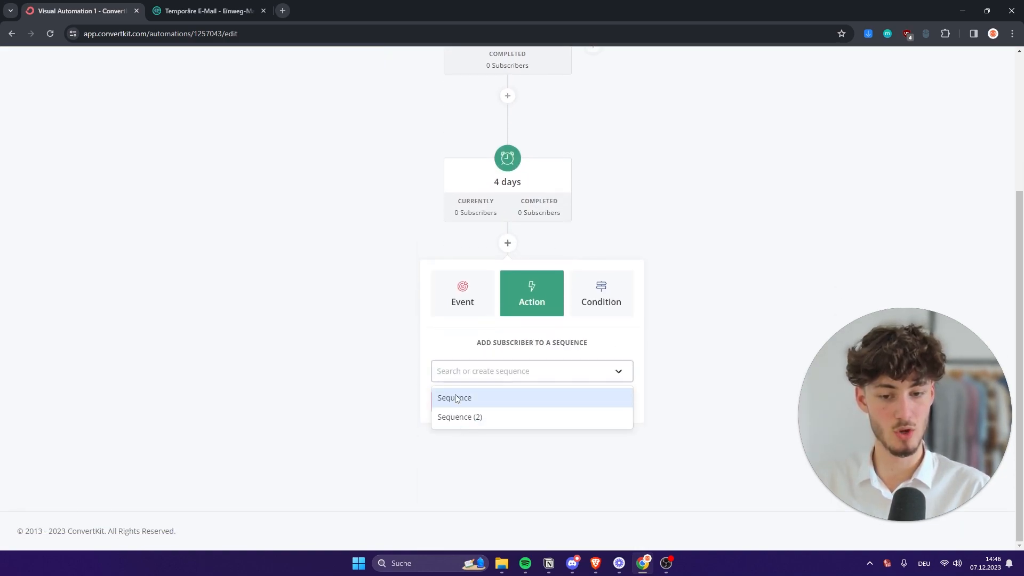
left_click(515, 397)
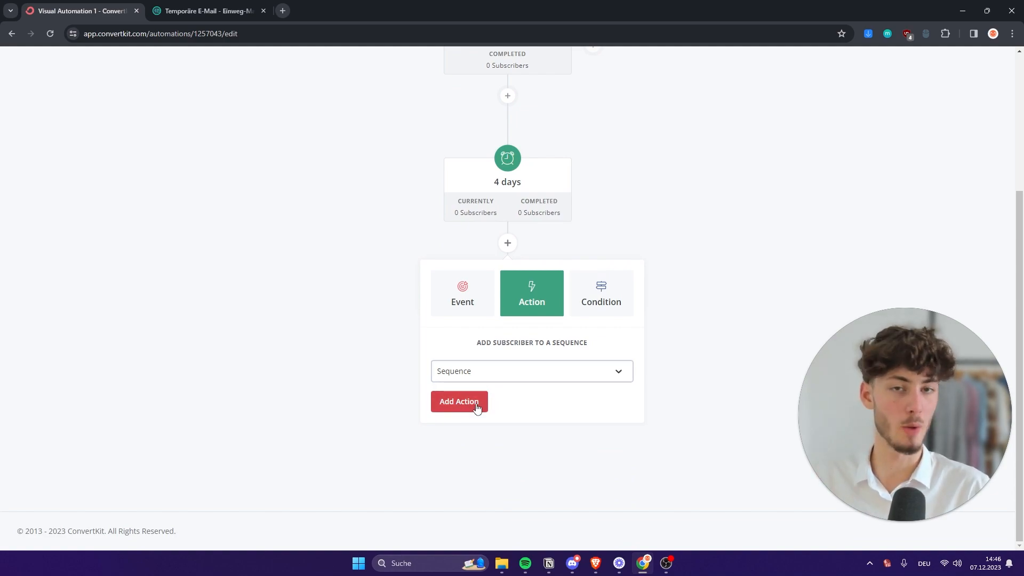
left_click(477, 404)
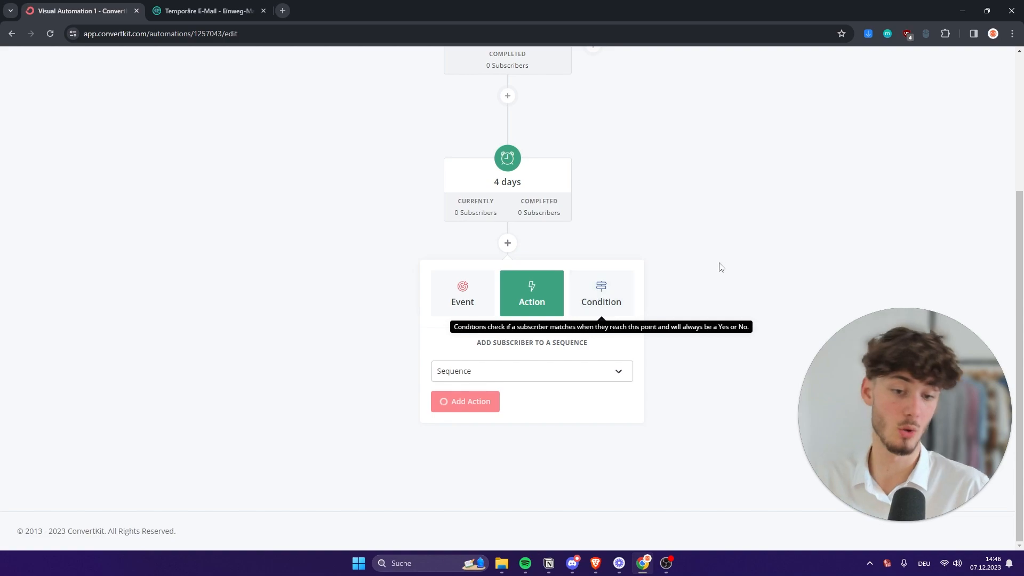
scroll(587, 298, "up", 2)
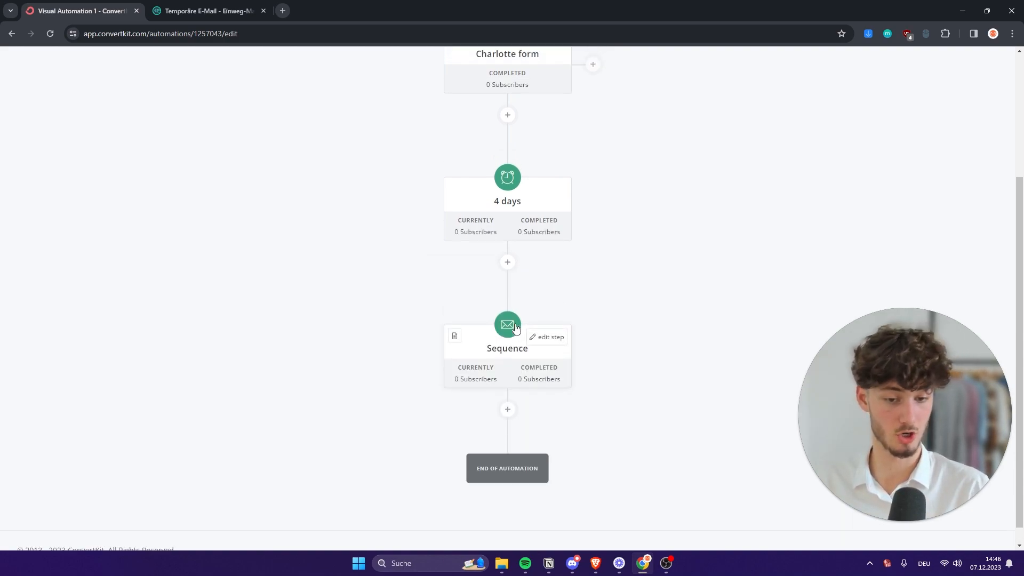
scroll(534, 321, "down", 1)
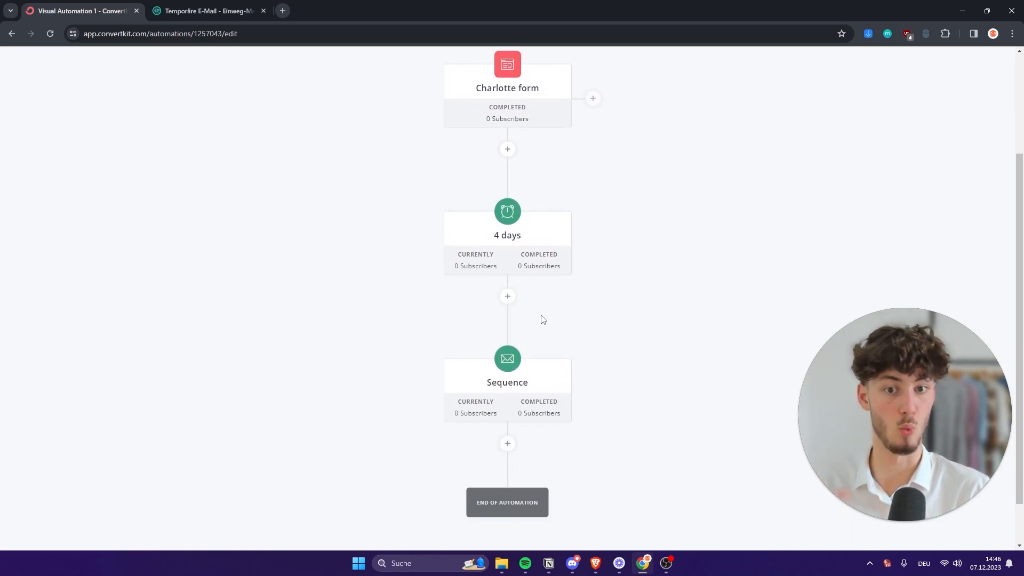
scroll(594, 268, "down", 1)
scroll(594, 268, "up", 2)
scroll(592, 245, "down", 1)
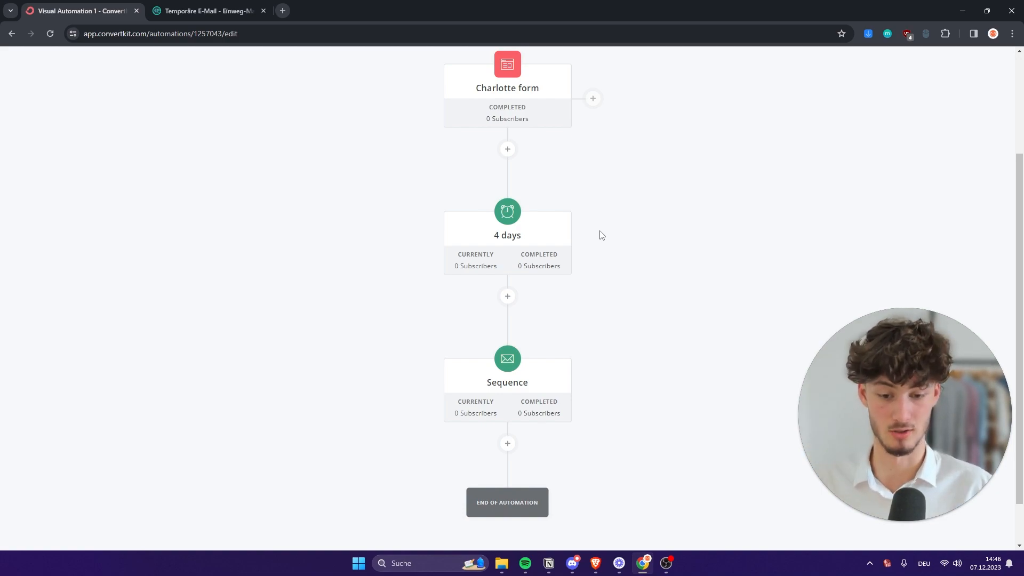
Examine the action and condition options available for the step after the email sequence
scroll(617, 351, "down", 1)
left_click(509, 391)
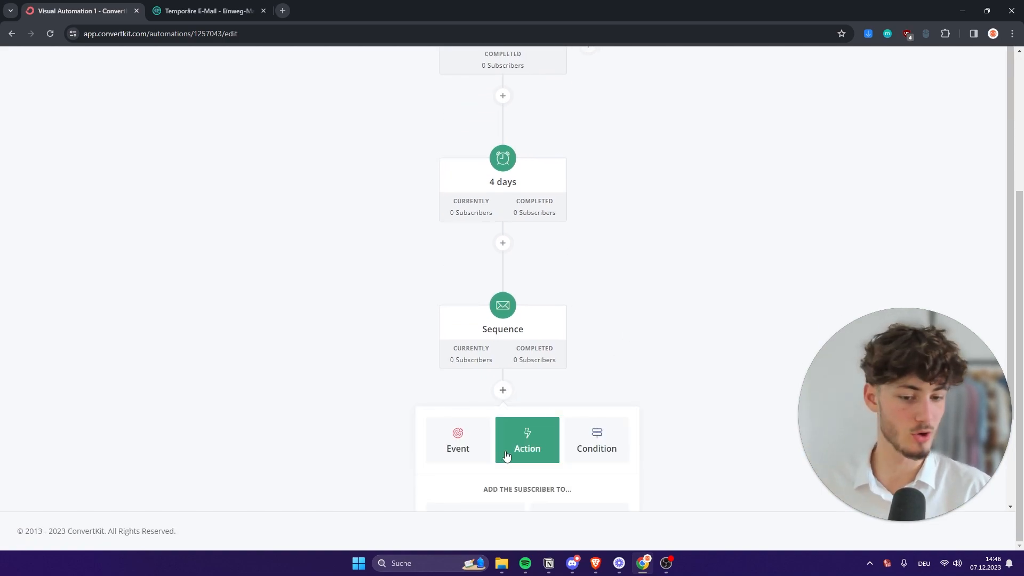
scroll(533, 395, "down", 2)
left_click(548, 352)
left_click(586, 355)
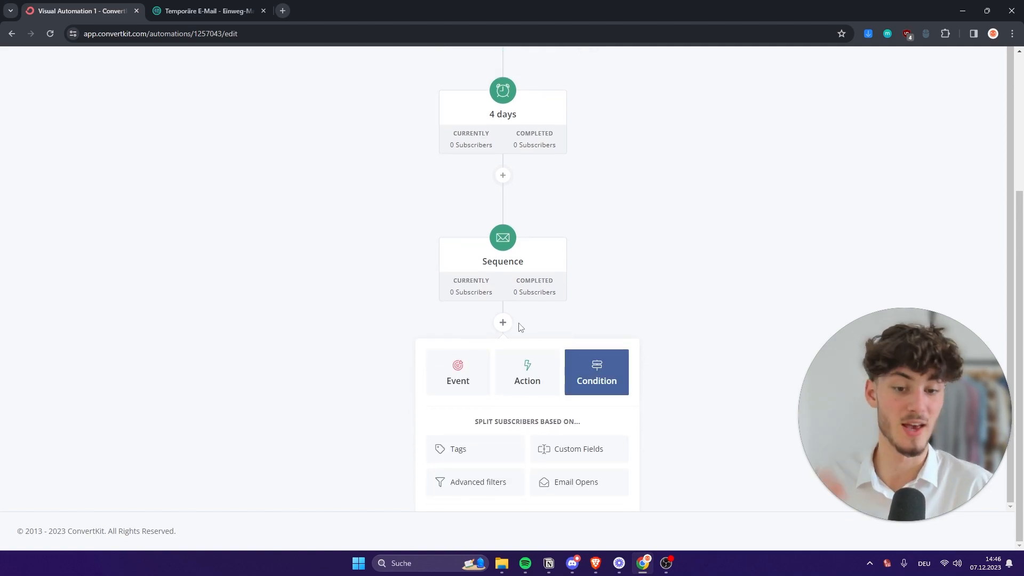
left_click(538, 365)
scroll(667, 358, "up", 5)
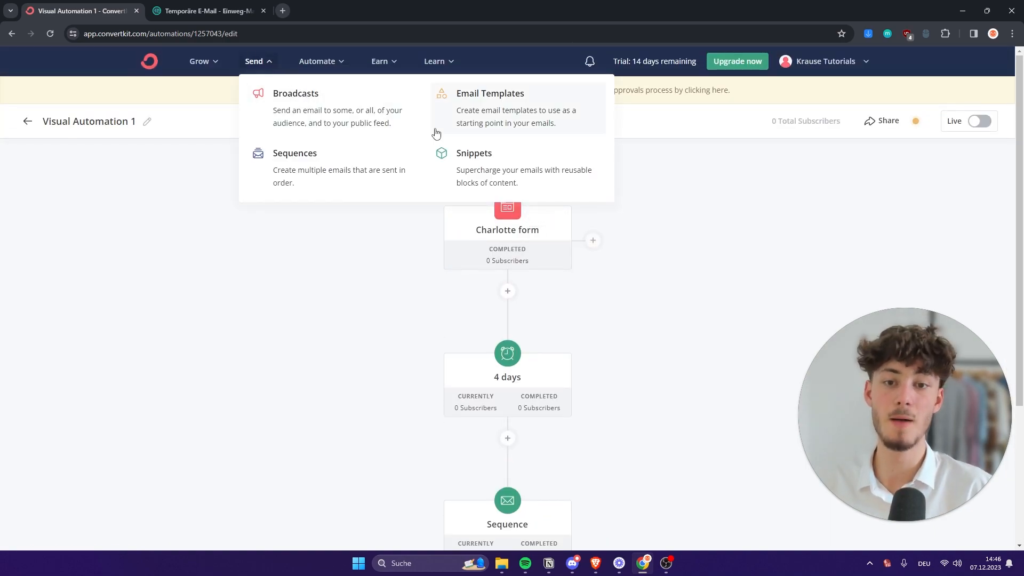
Create a new automation rule triggered when a user subscribes to the Charlotte form
mouse_move(326, 63)
left_click(356, 166)
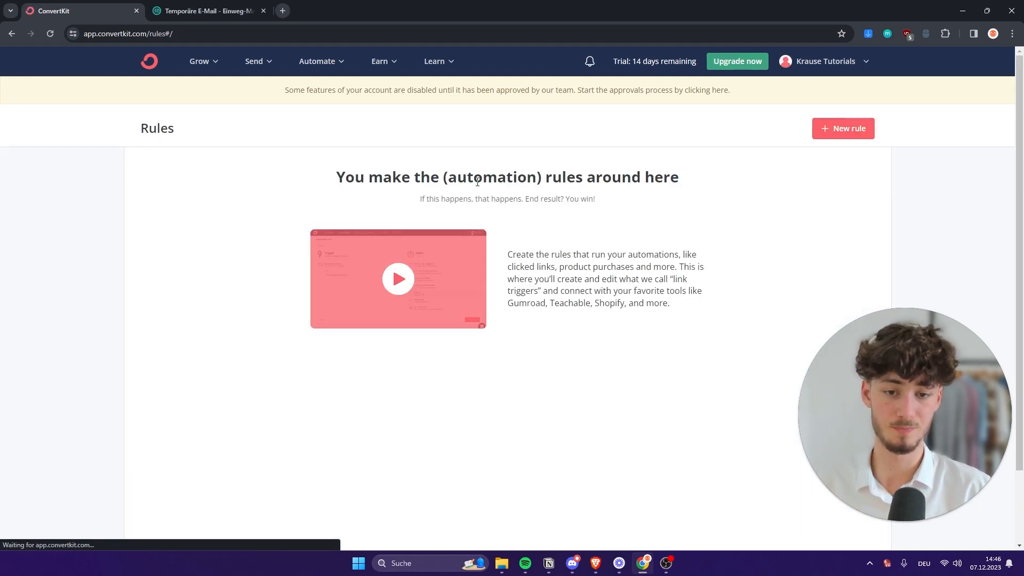
left_click(864, 135)
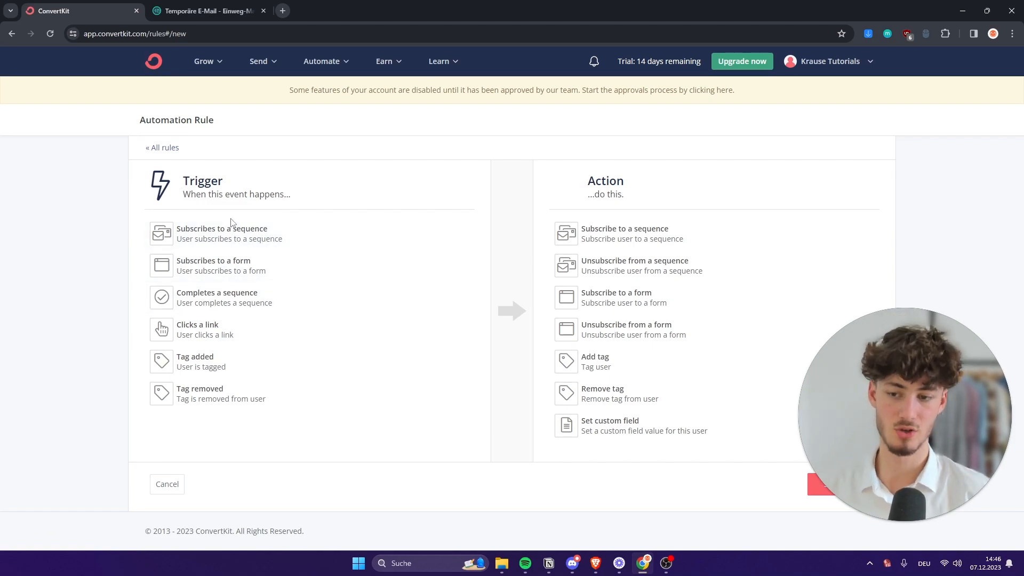
double_click(238, 271)
left_click(274, 280)
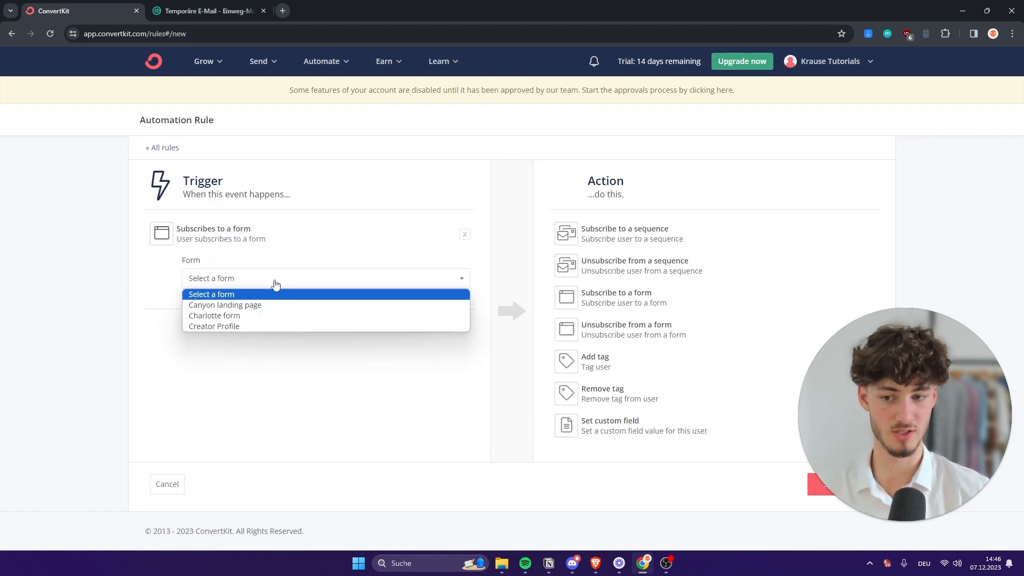
left_click(280, 315)
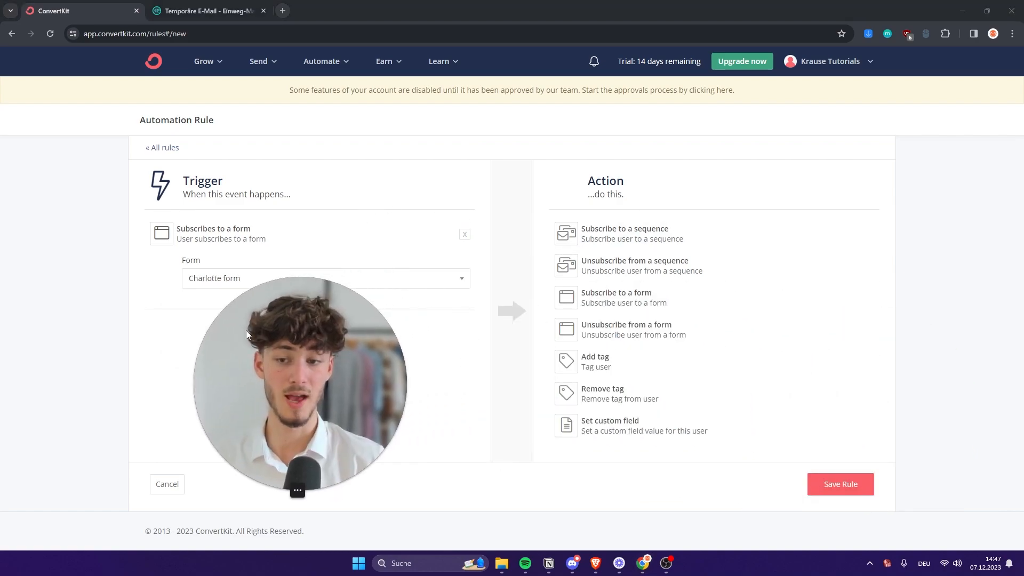
Set the rule's action to add a new tag named Charlotte Tag, and save the rule
left_click_drag(578, 177, 673, 189)
left_click(678, 196)
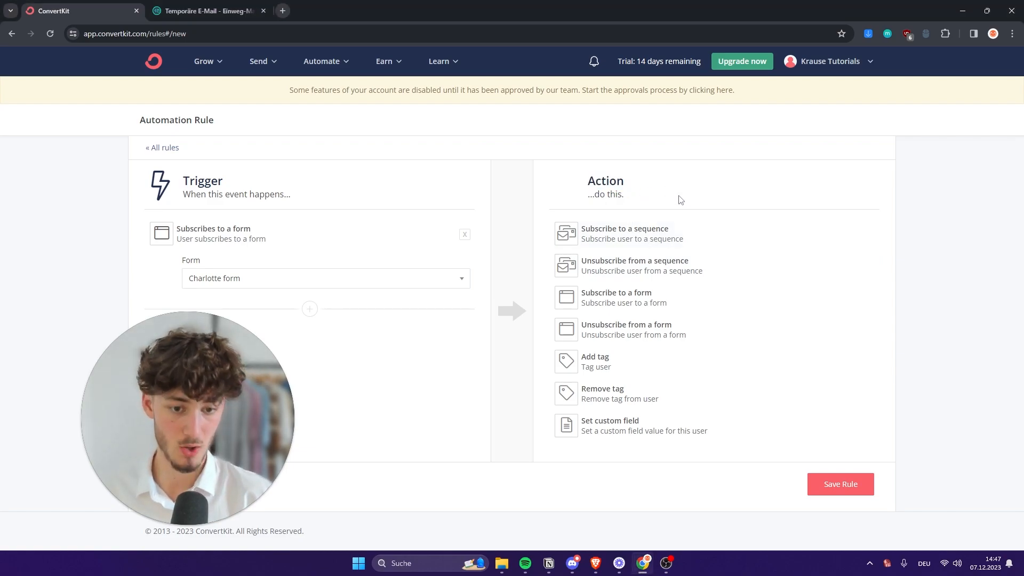
left_click(597, 360)
left_click(754, 291)
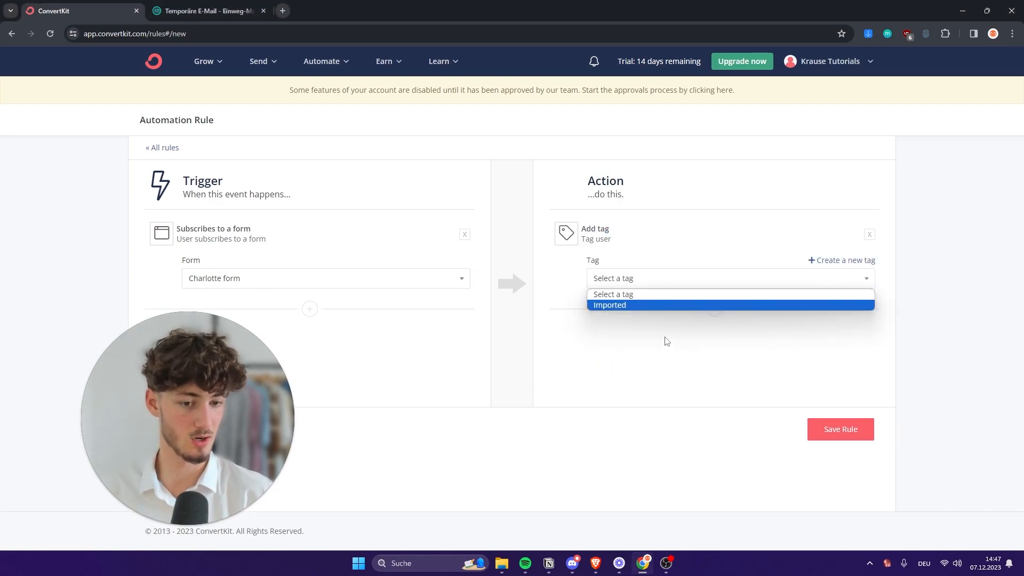
left_click(869, 261)
left_click(870, 261)
type("Charlotte Tag")
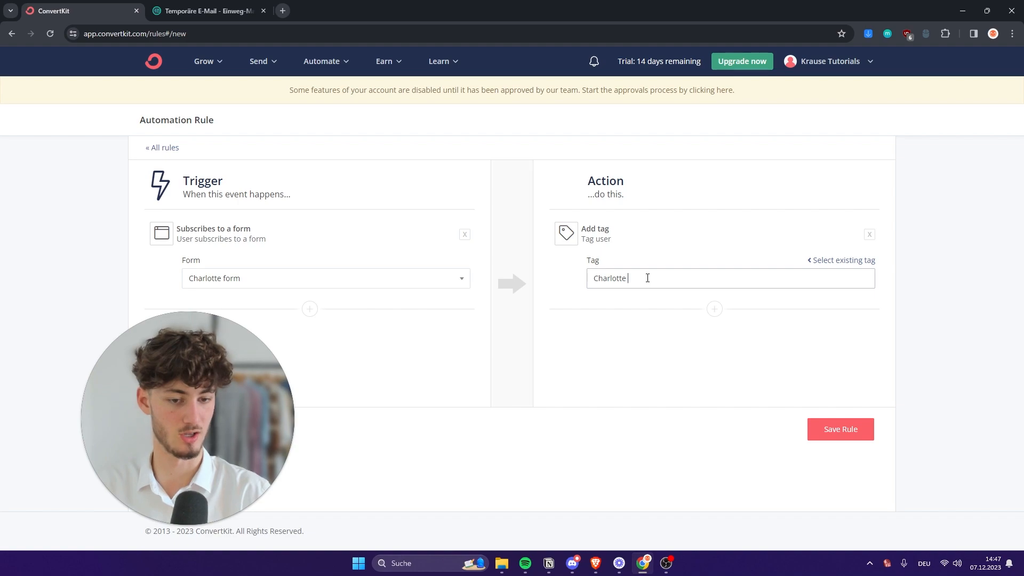
left_click(877, 443)
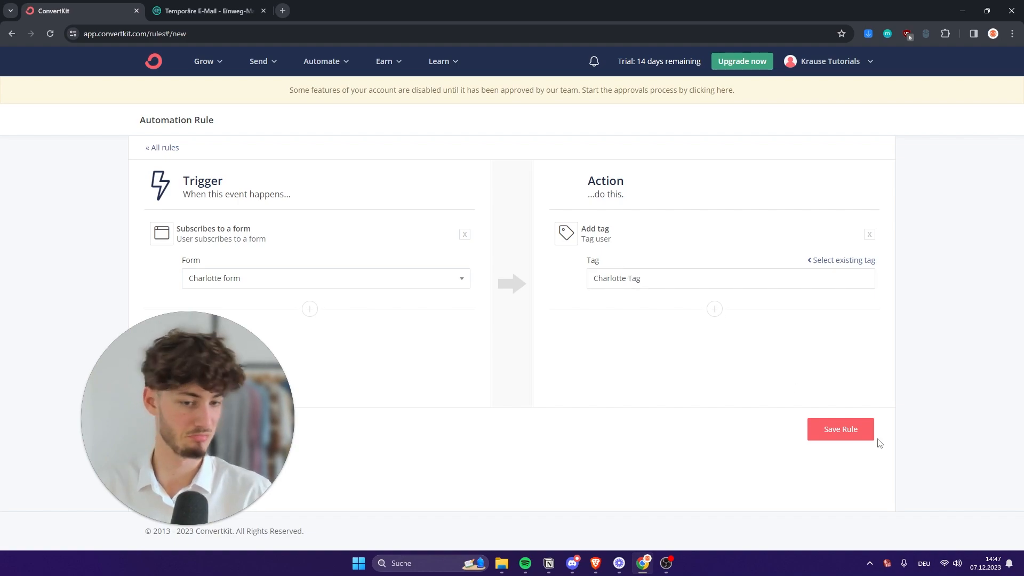
left_click(836, 435)
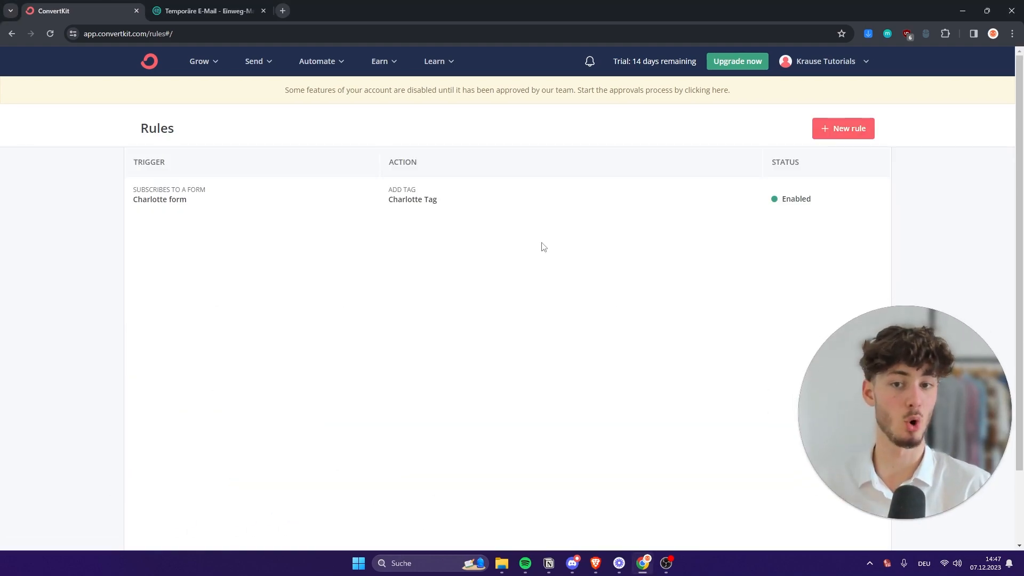
Go back to the overview of visual automations
left_click(328, 62)
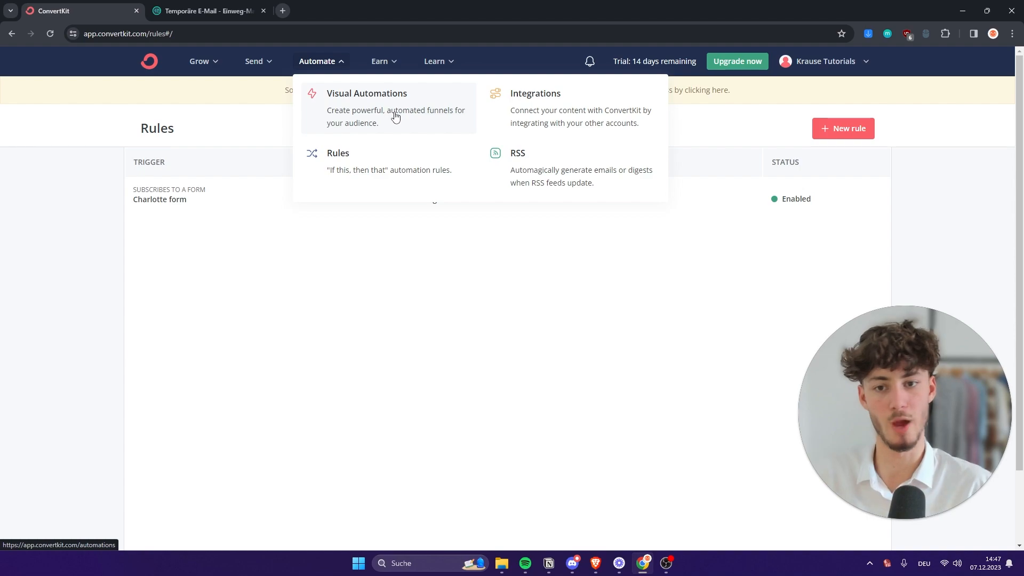
left_click(377, 121)
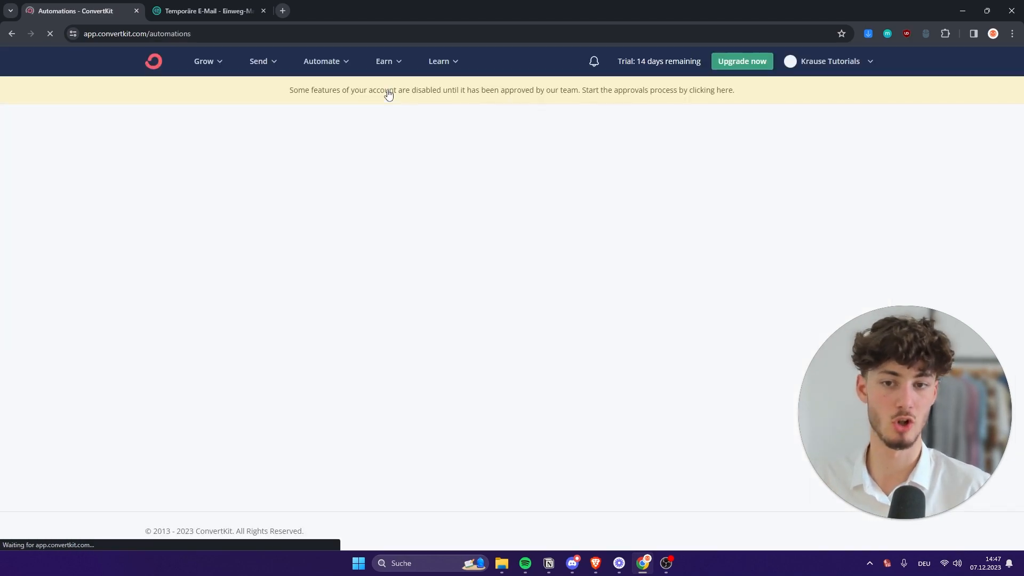
Start creating a new product and compare the Subscription and one-time Product types
left_click(382, 63)
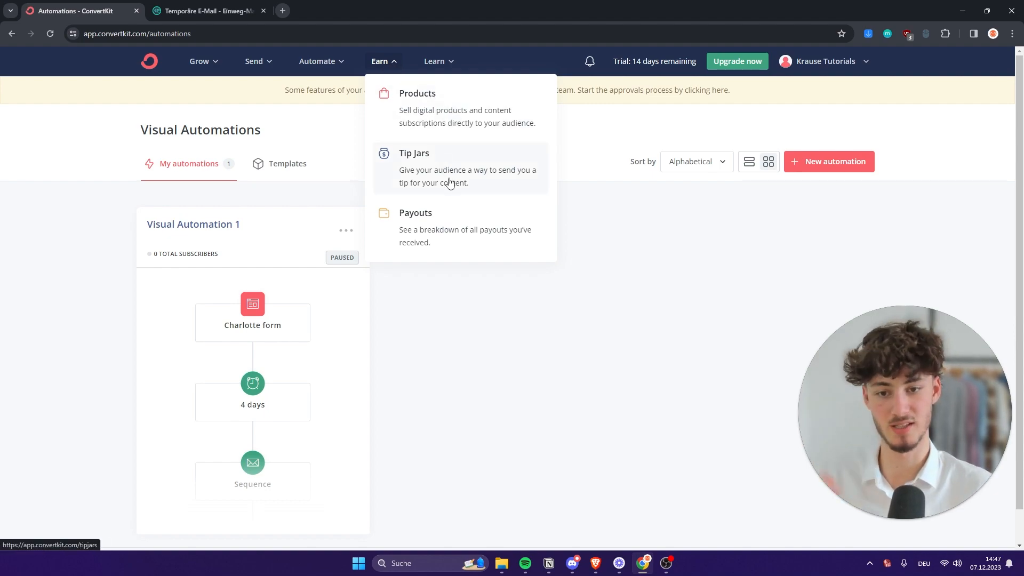
left_click(436, 106)
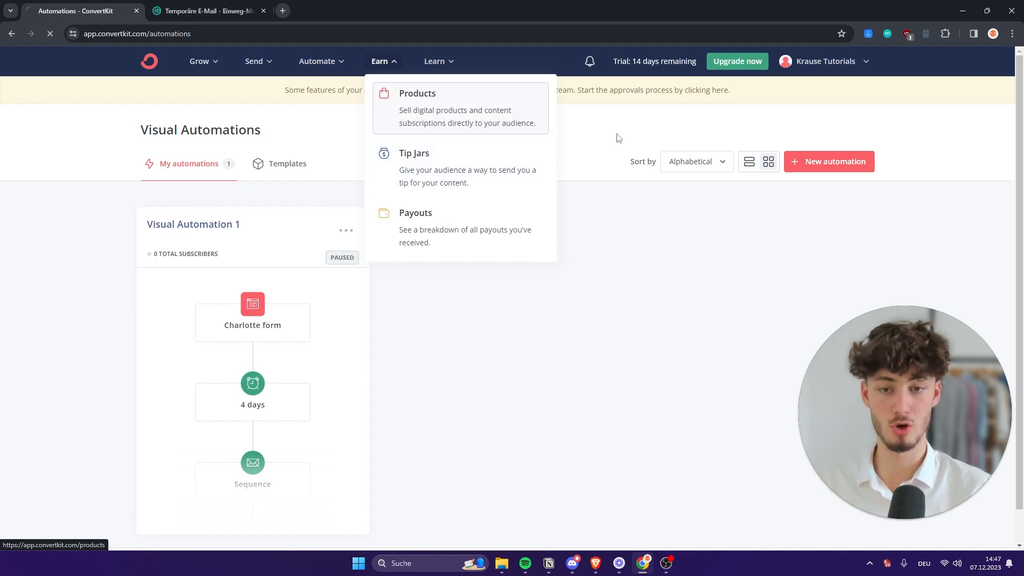
left_click(475, 472)
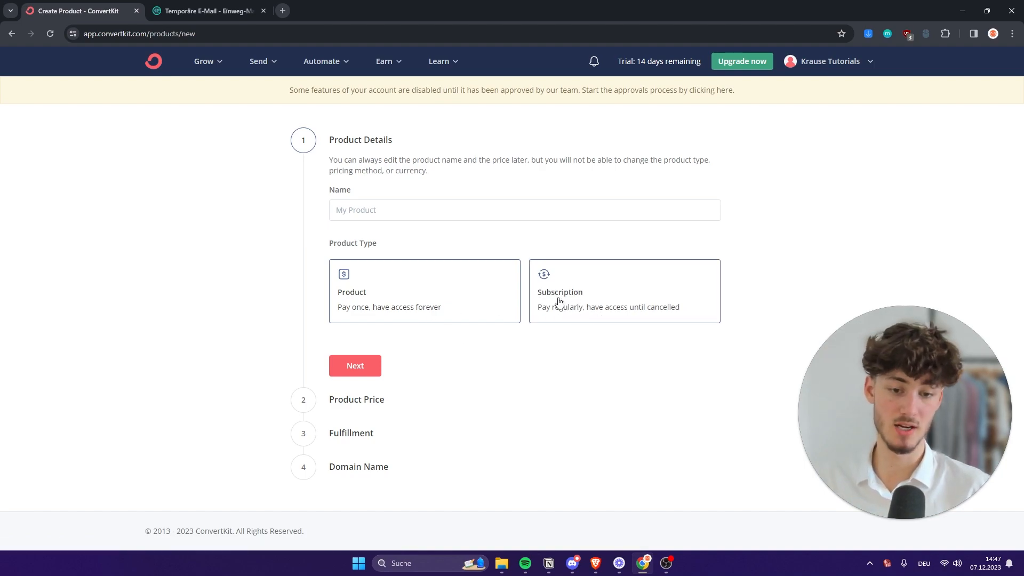
left_click(646, 311)
left_click(460, 290)
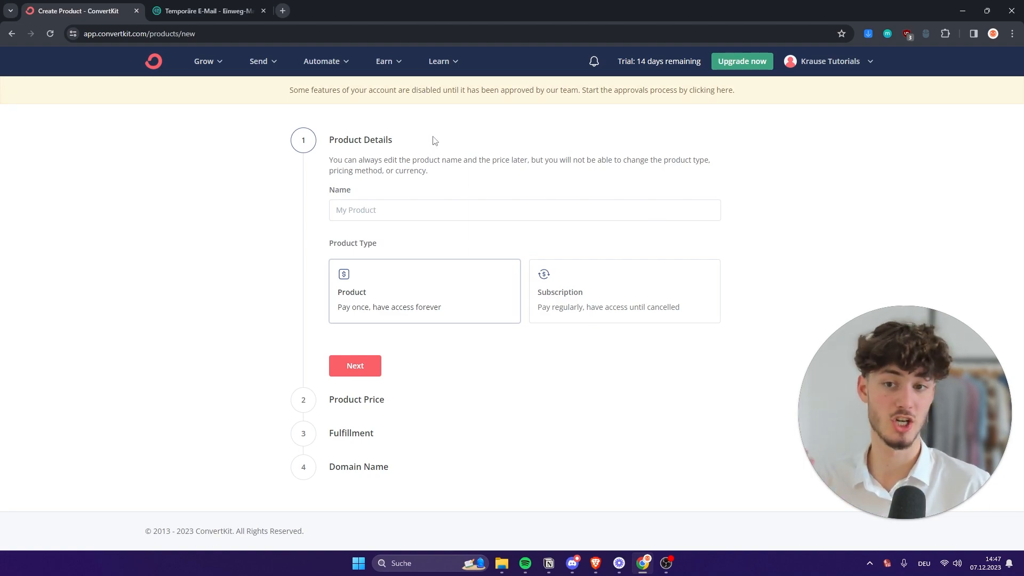
Look at the setup form for a new tip jar and at the payout settings
mouse_move(385, 61)
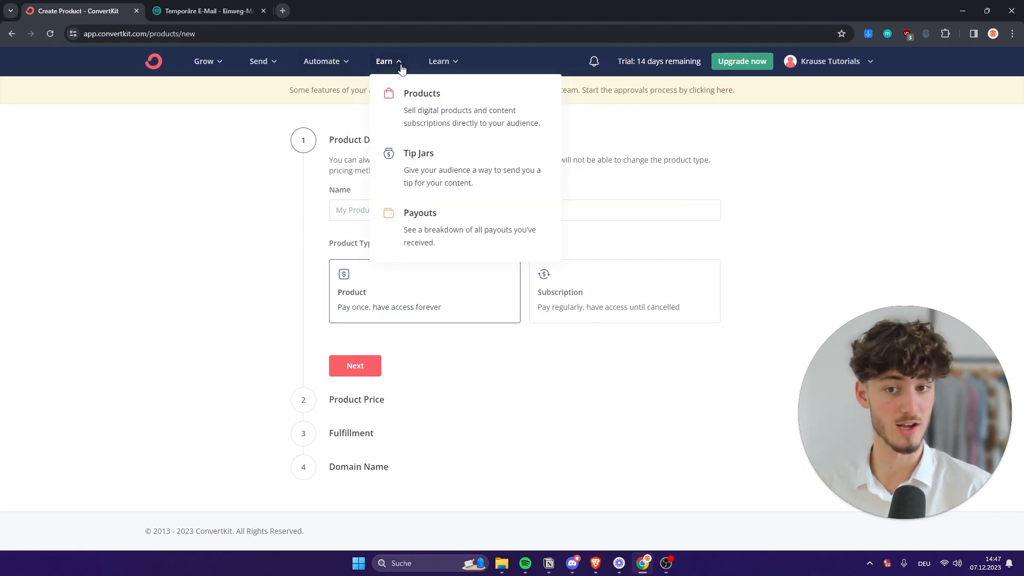
left_click(451, 172)
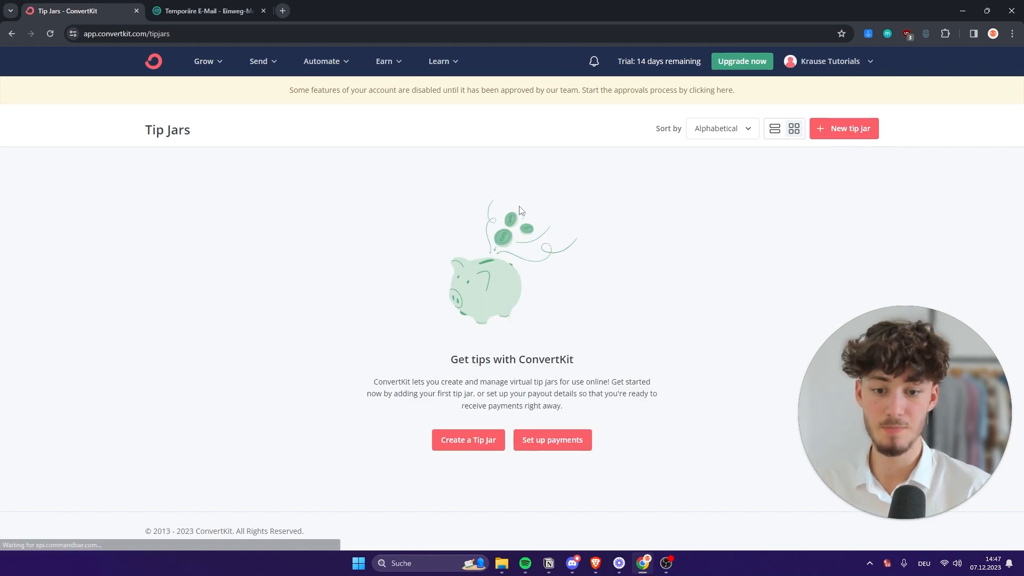
left_click(448, 441)
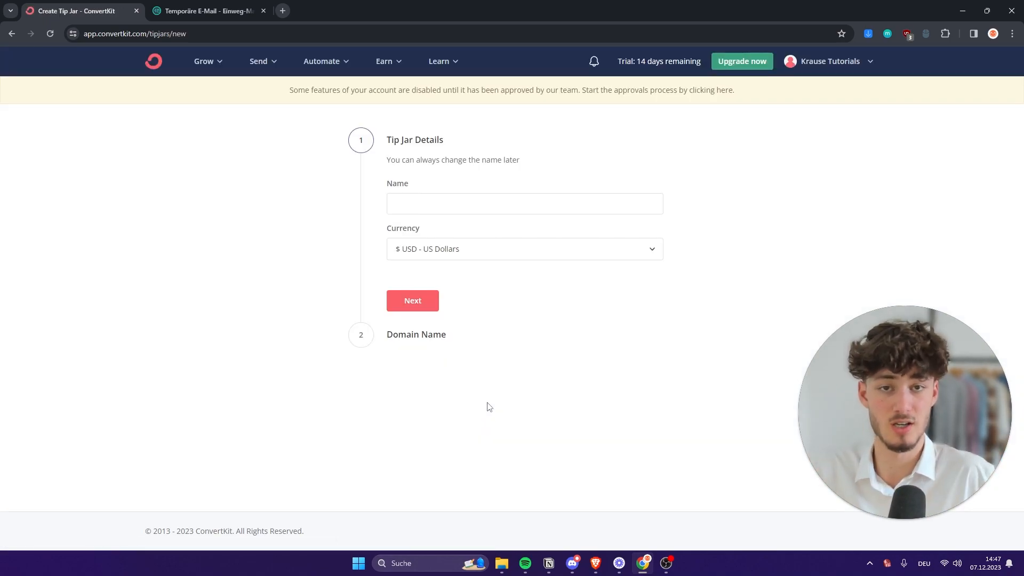
left_click(384, 61)
left_click(471, 230)
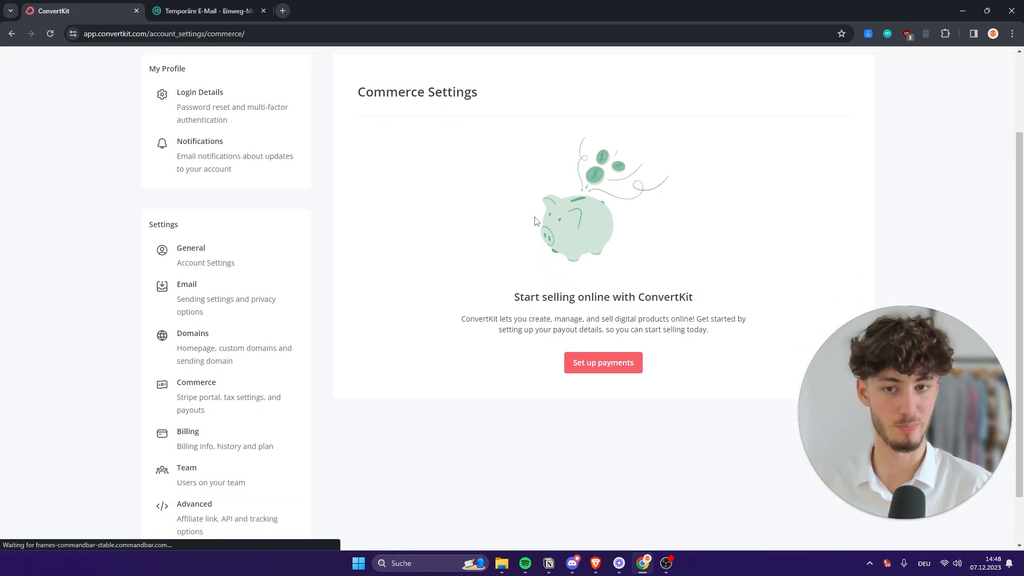
Check the available learning resources and return to the account dashboard
left_click(438, 58)
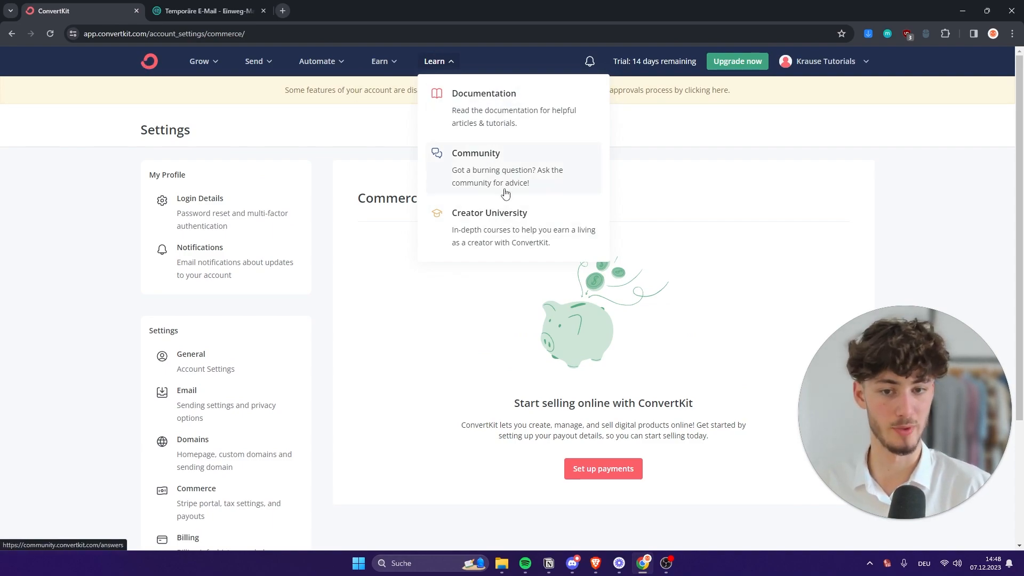
left_click(145, 62)
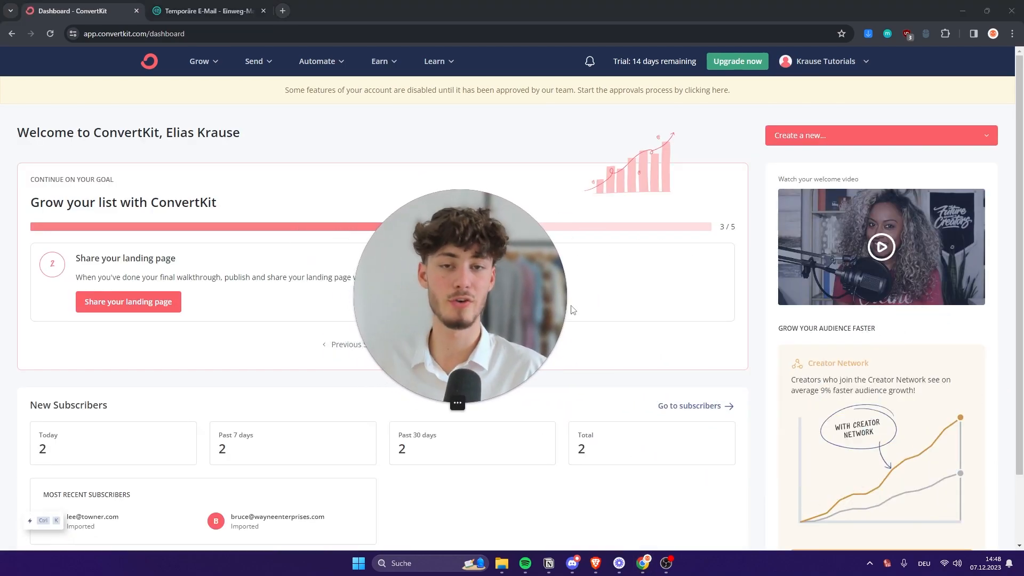
left_click_drag(491, 293, 532, 296)
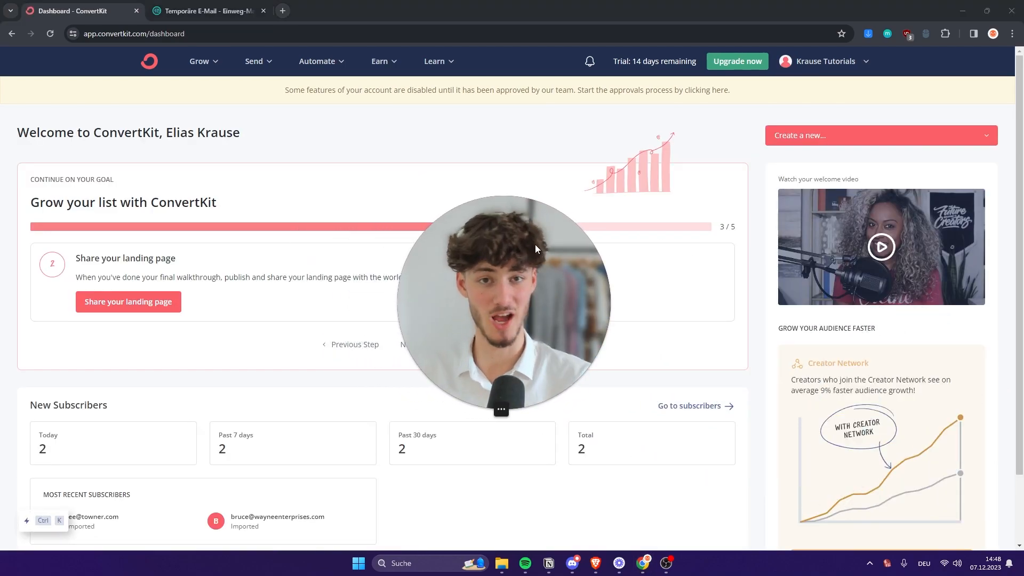